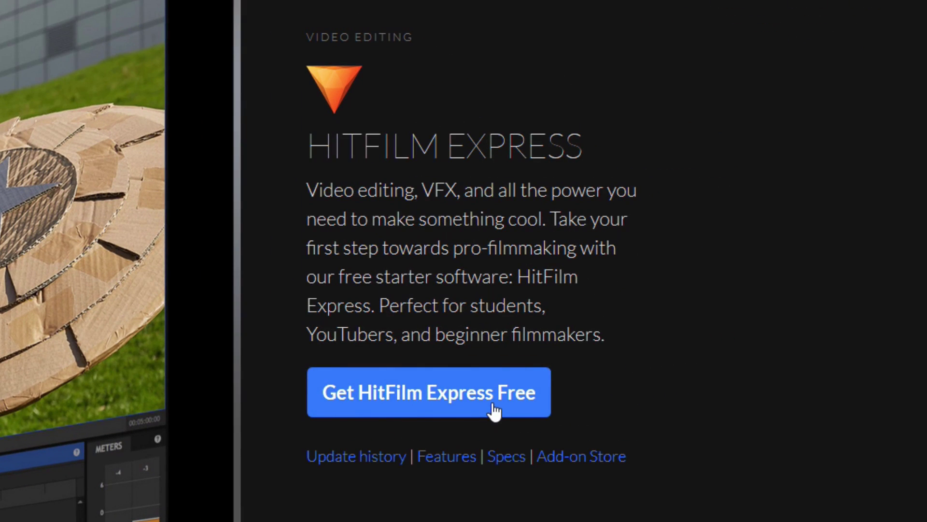
Request the free HitFilm Express download from the product page and its download form
{"action": "left_click", "coordinate": [461, 401]}
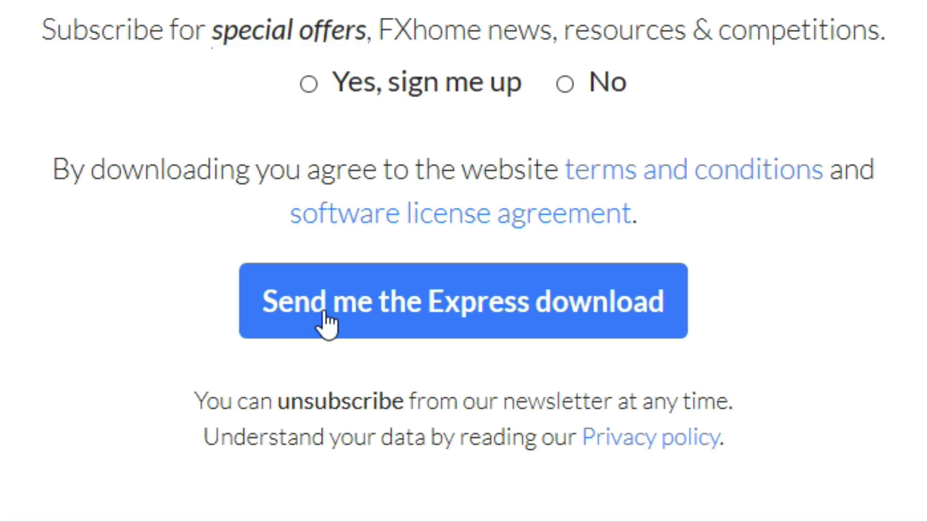
{"action": "left_click", "coordinate": [328, 324]}
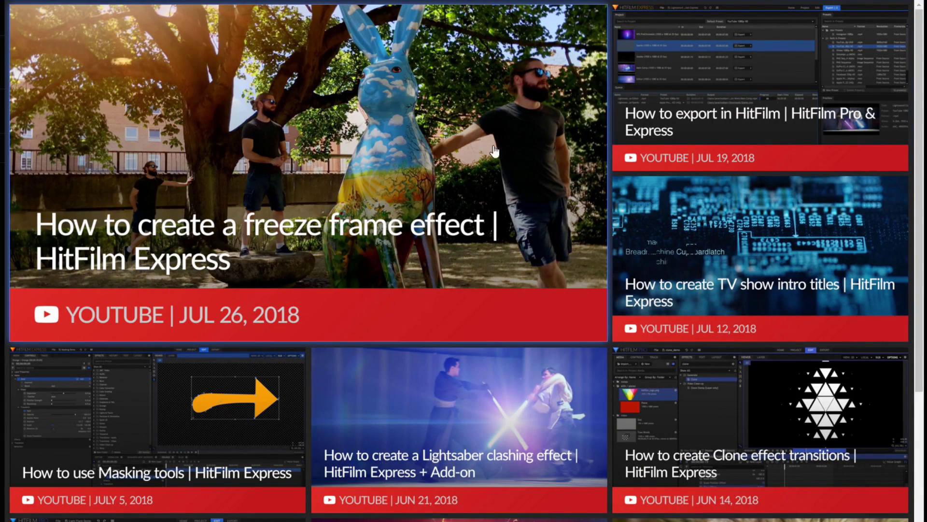
Look through the tutorial tiles and the list of add-on packs on the HitFilm Express home screen
{"action": "scroll", "coordinate": [532, 202], "scroll_direction": "down", "scroll_amount": 5}
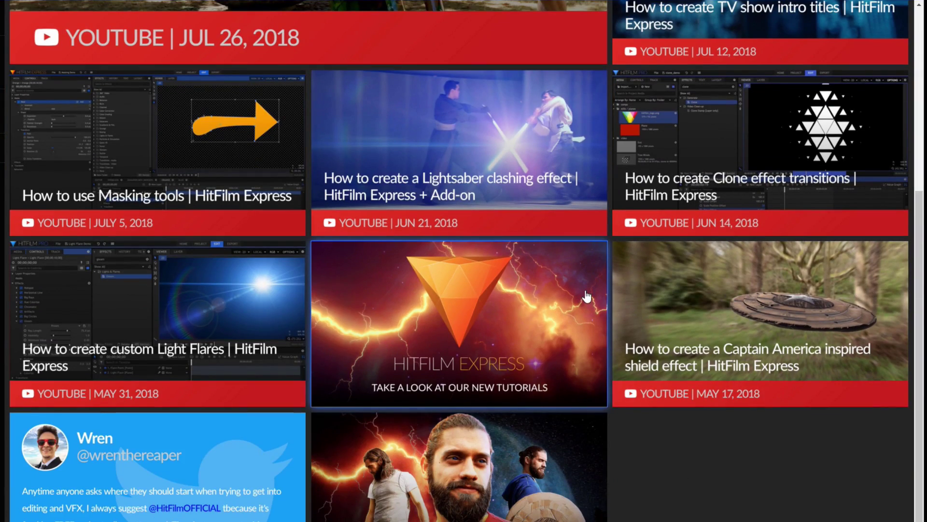
{"action": "scroll", "coordinate": [580, 289], "scroll_direction": "up", "scroll_amount": 5}
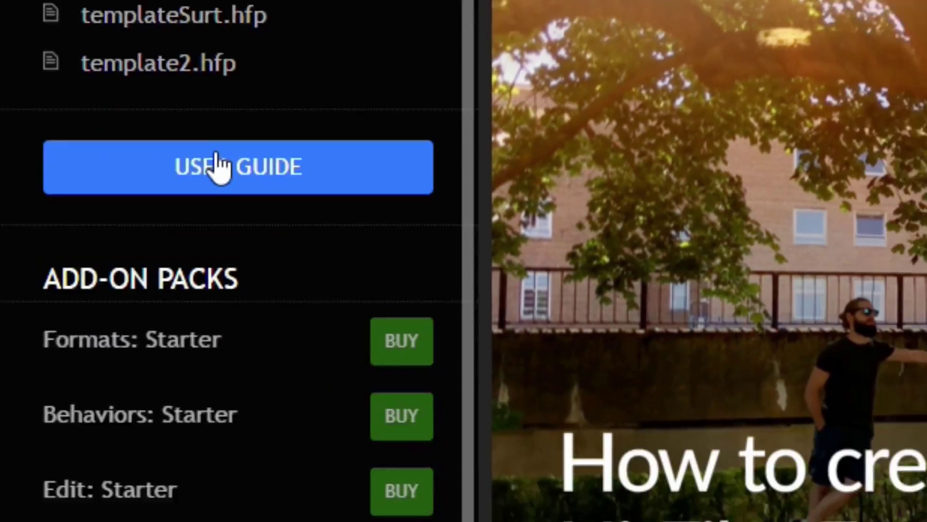
{"action": "scroll", "coordinate": [198, 96], "scroll_direction": "down", "scroll_amount": 10}
{"action": "scroll", "coordinate": [222, 92], "scroll_direction": "up", "scroll_amount": 10}
{"action": "scroll", "coordinate": [193, 48], "scroll_direction": "down", "scroll_amount": 3}
{"action": "scroll", "coordinate": [183, 29], "scroll_direction": "down", "scroll_amount": 12}
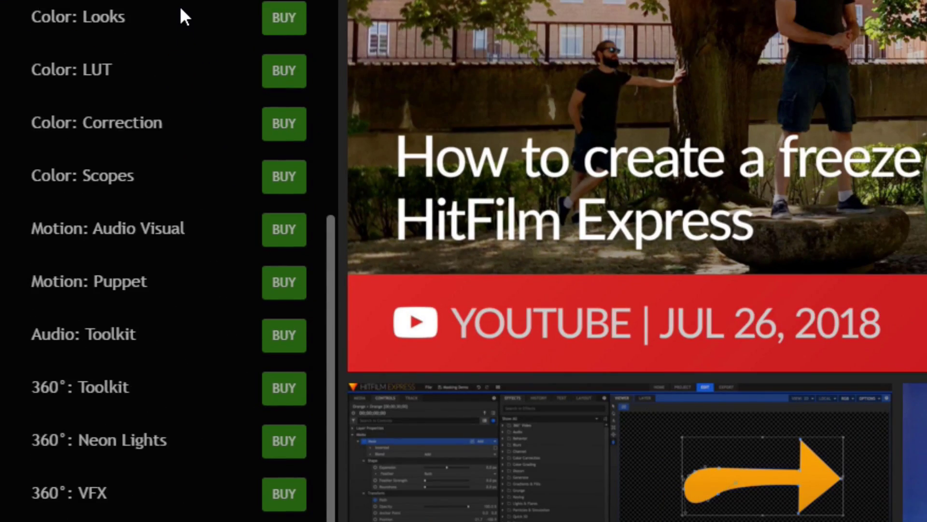
{"action": "scroll", "coordinate": [193, 289], "scroll_direction": "up", "scroll_amount": 1}
{"action": "scroll", "coordinate": [190, 321], "scroll_direction": "up", "scroll_amount": 10}
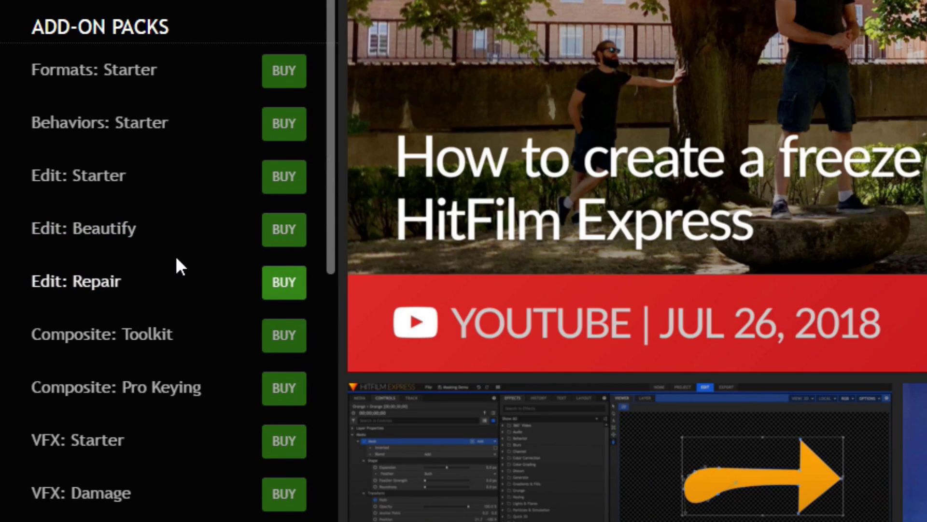
{"action": "scroll", "coordinate": [145, 261], "scroll_direction": "down", "scroll_amount": 4}
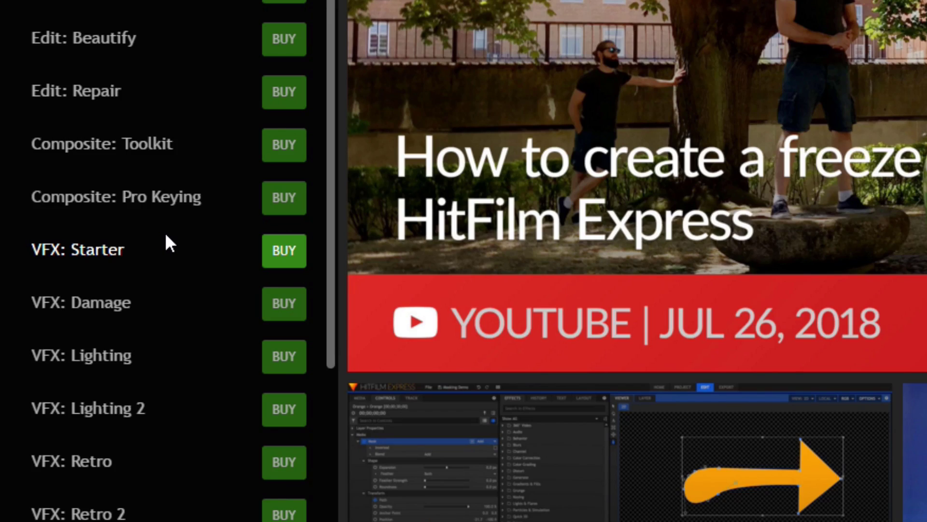
{"action": "scroll", "coordinate": [164, 234], "scroll_direction": "up", "scroll_amount": 4}
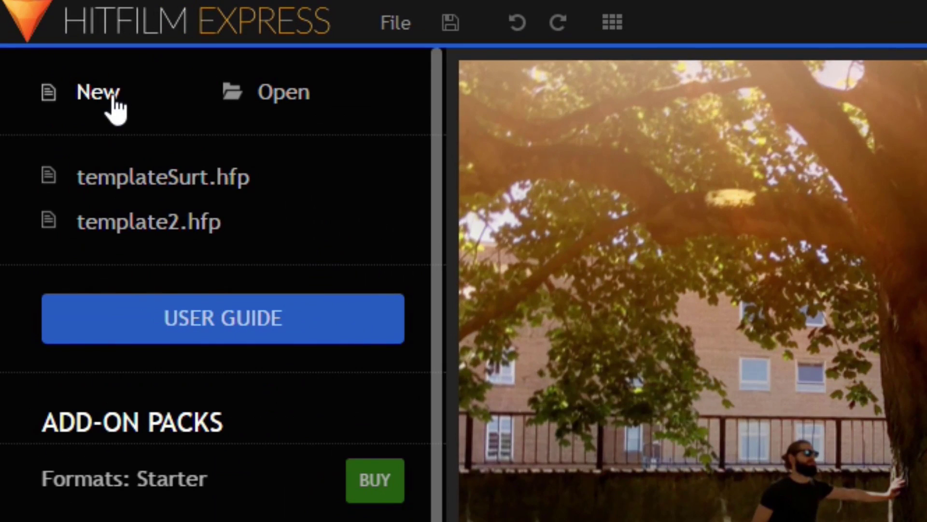
Create a new project with the 1080p Full HD @ 60 fps template and start editing
{"action": "left_click", "coordinate": [40, 34]}
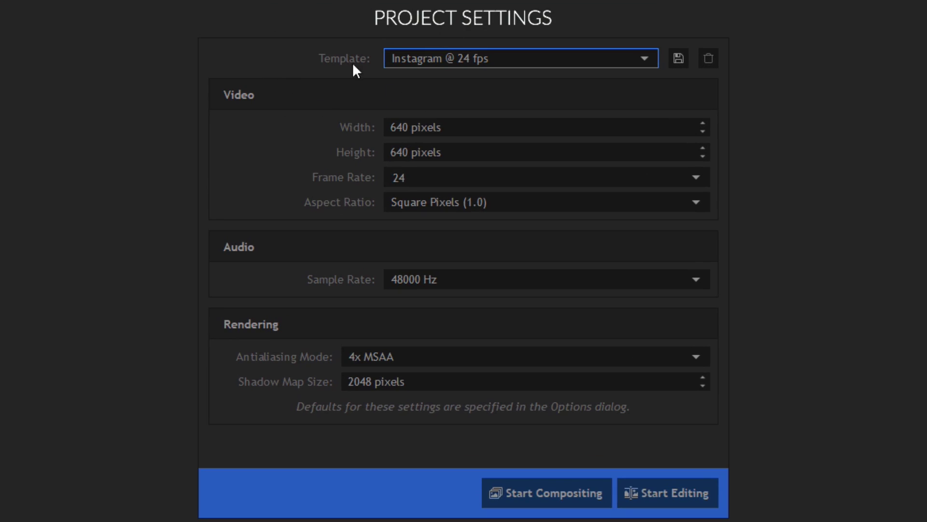
{"action": "left_click", "coordinate": [500, 59]}
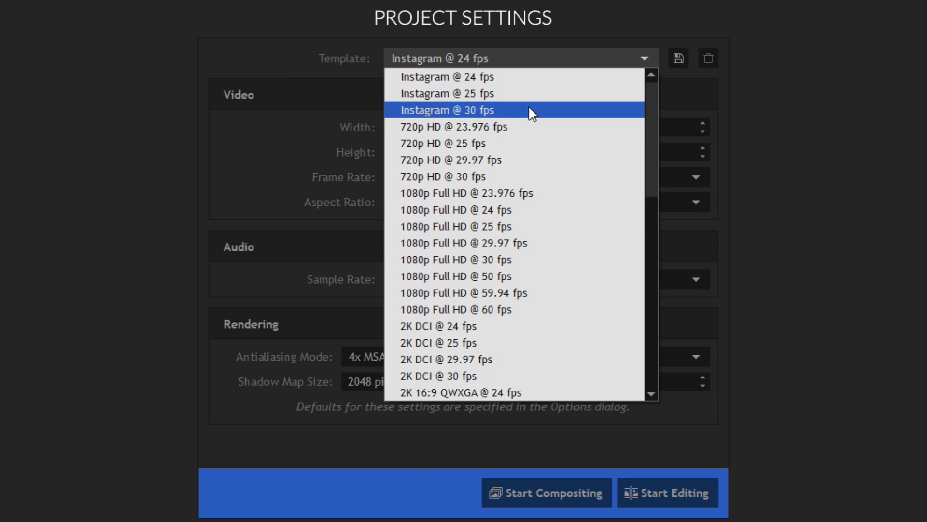
{"action": "left_click", "coordinate": [505, 310]}
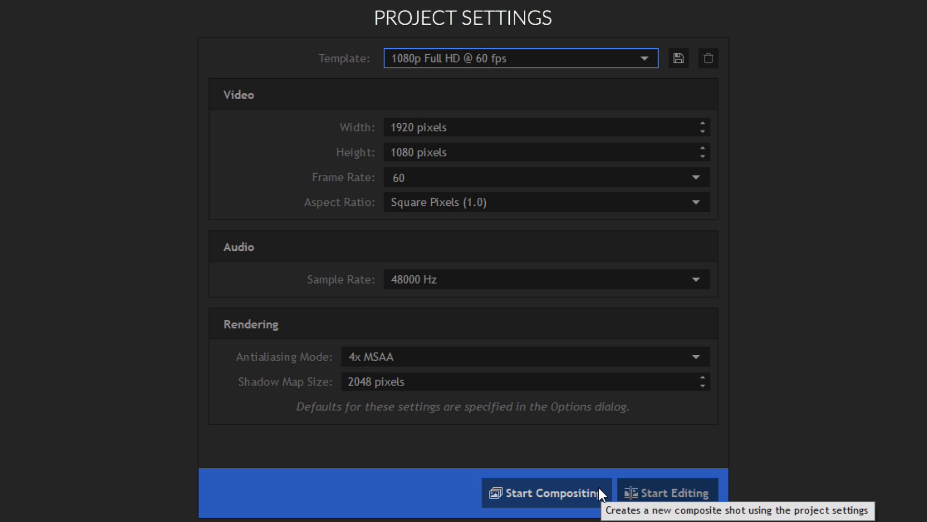
{"action": "left_click", "coordinate": [648, 493]}
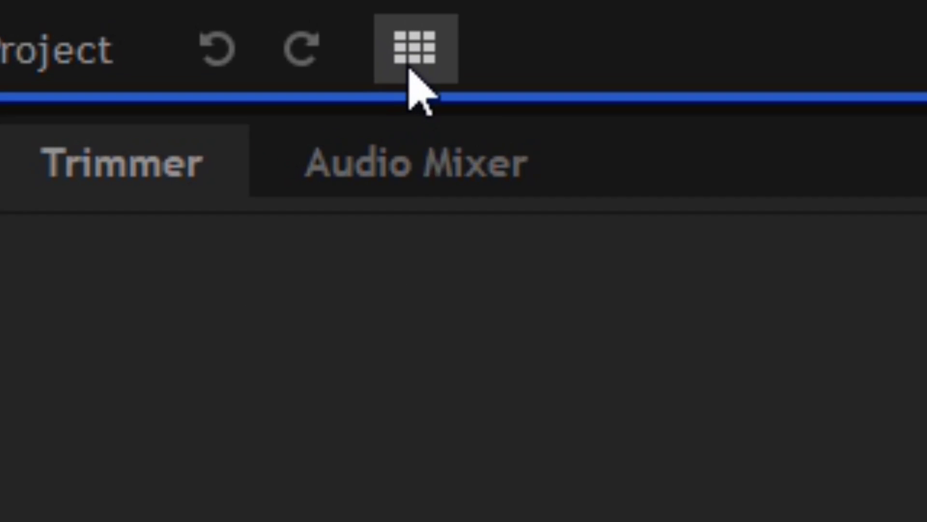
{"action": "left_click", "coordinate": [260, 12]}
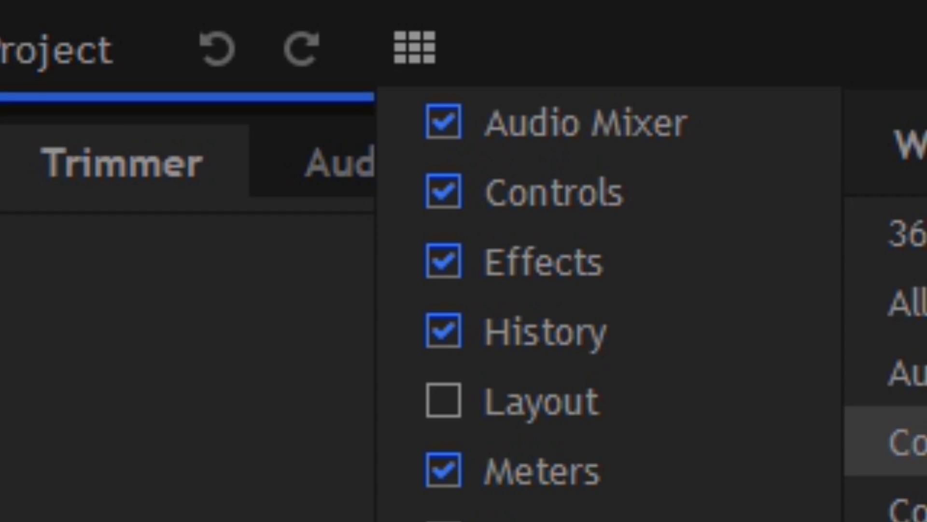
{"action": "left_click", "coordinate": [513, 227]}
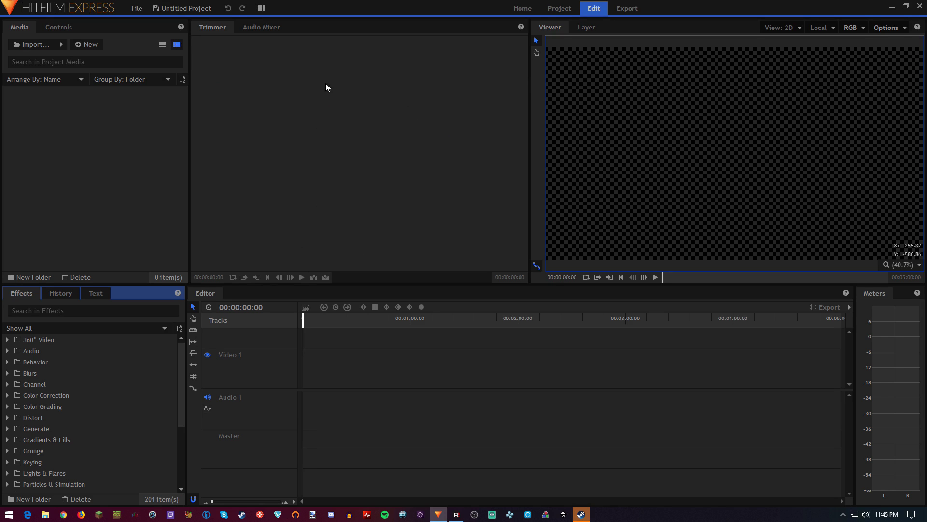
{"action": "mouse_move", "coordinate": [328, 30]}
{"action": "left_mouse_down"}
{"action": "mouse_move", "coordinate": [33, 170]}
{"action": "mouse_move", "coordinate": [352, 42]}
{"action": "mouse_move", "coordinate": [337, 29]}
{"action": "left_mouse_up"}
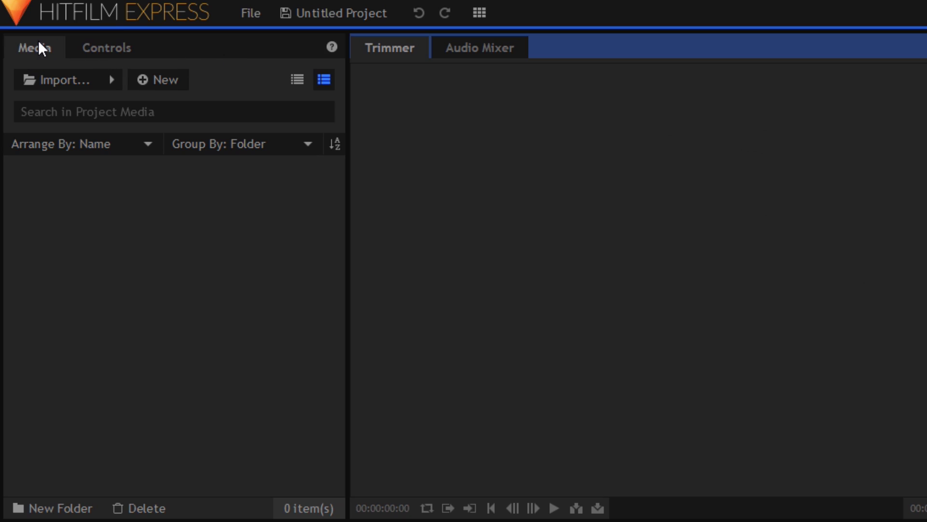
{"action": "left_click", "coordinate": [188, 264]}
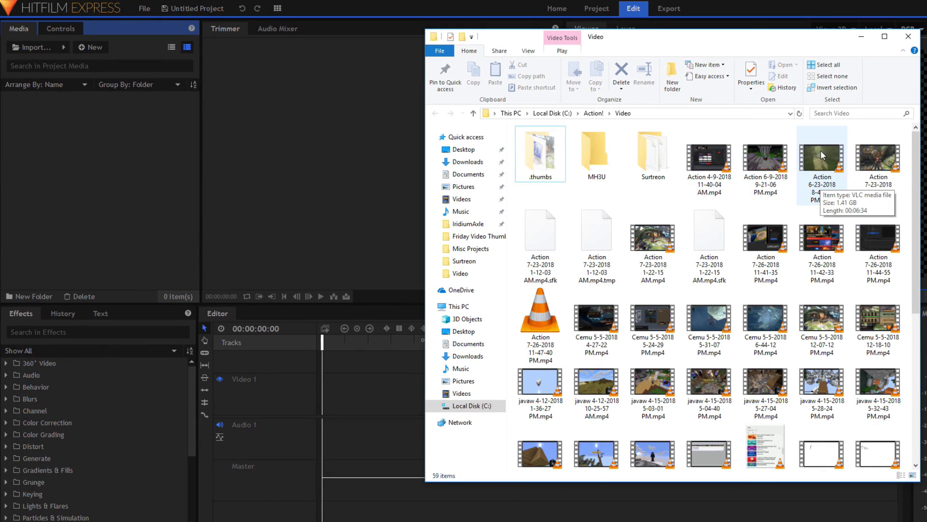
{"action": "left_click_drag", "start_coordinate": [822, 160], "coordinate": [111, 195]}
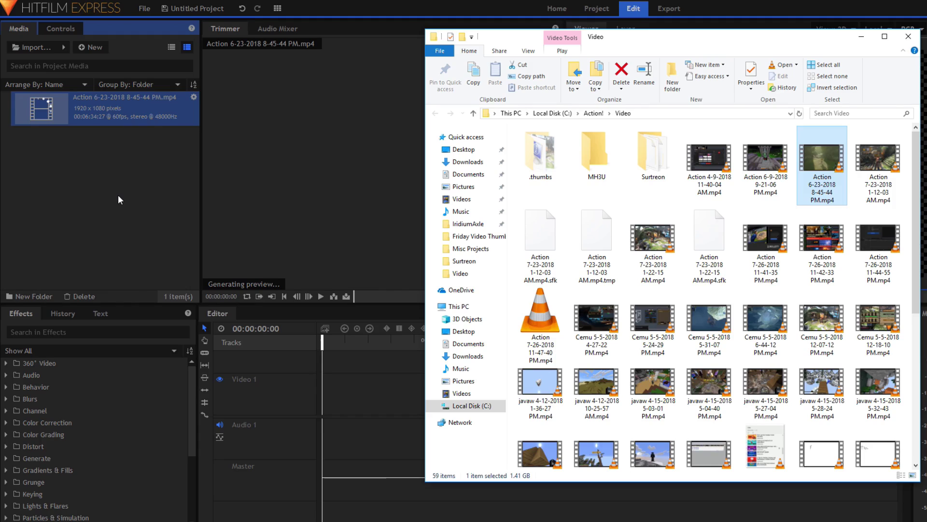
{"action": "left_click", "coordinate": [88, 153]}
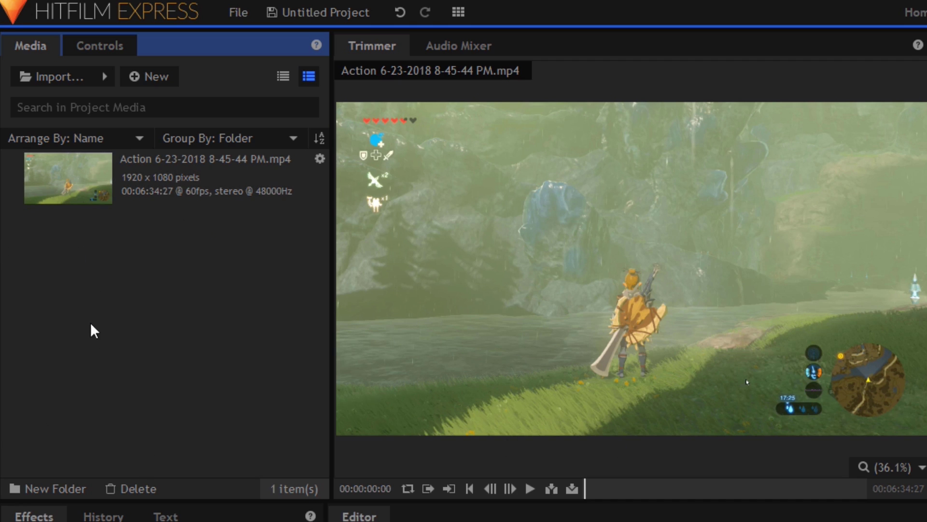
Create a media folder named Zelda
{"action": "left_click", "coordinate": [49, 483]}
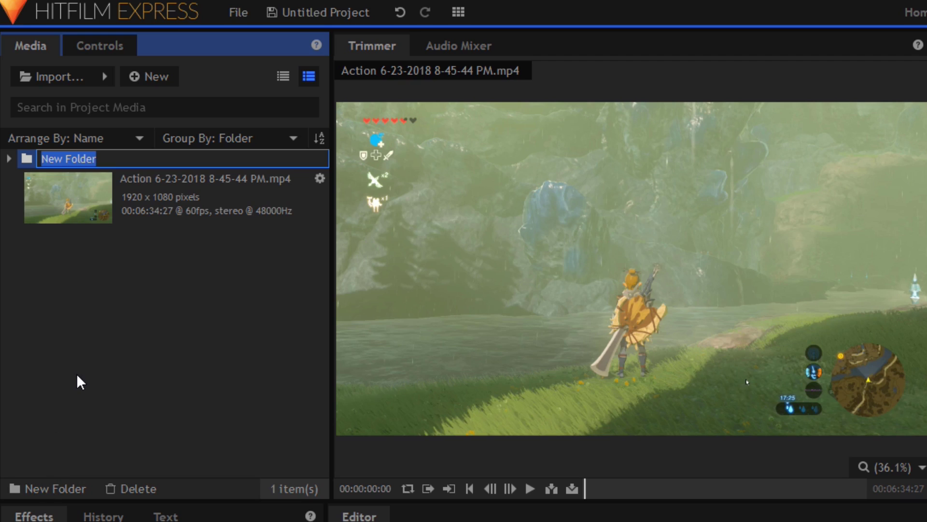
{"action": "type", "text": "Zelda"}
{"action": "key", "text": "Return"}
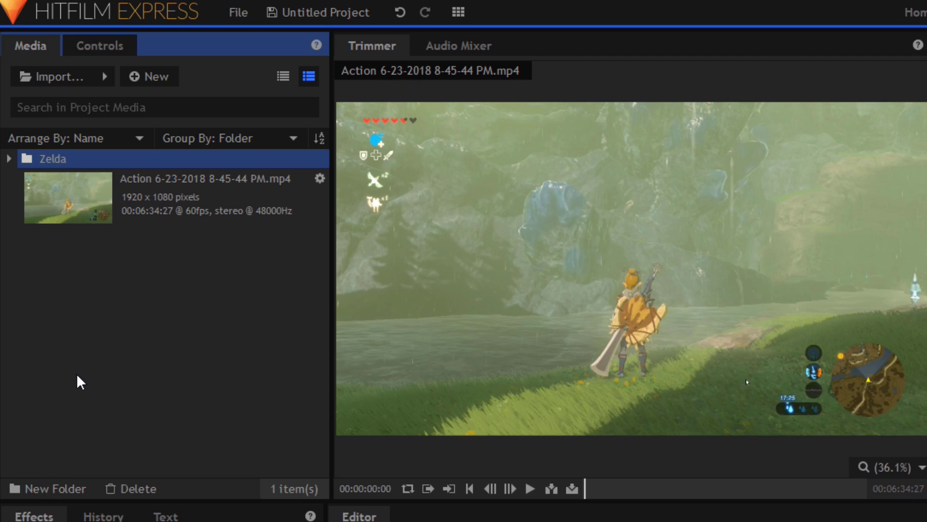
{"action": "left_click", "coordinate": [121, 222]}
{"action": "left_click_drag", "start_coordinate": [121, 222], "coordinate": [109, 159]}
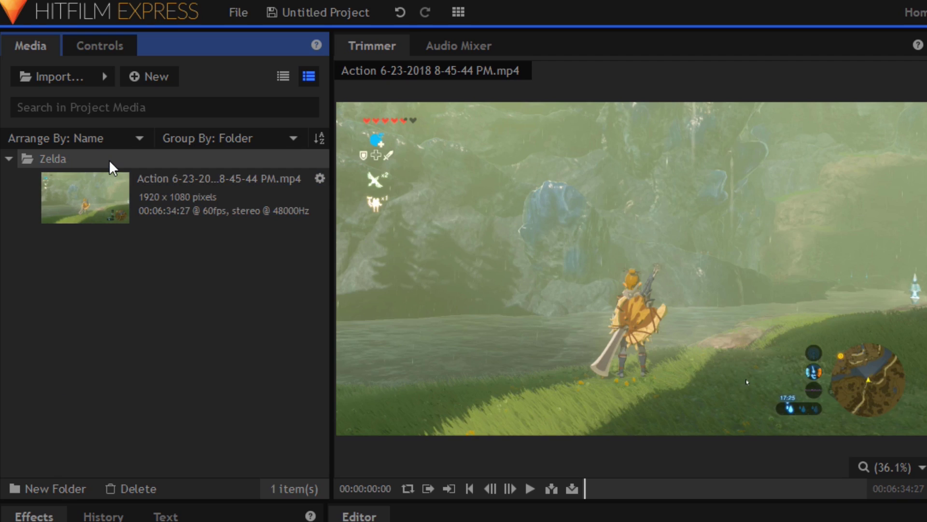
{"action": "left_click", "coordinate": [8, 159]}
{"action": "left_click", "coordinate": [7, 157]}
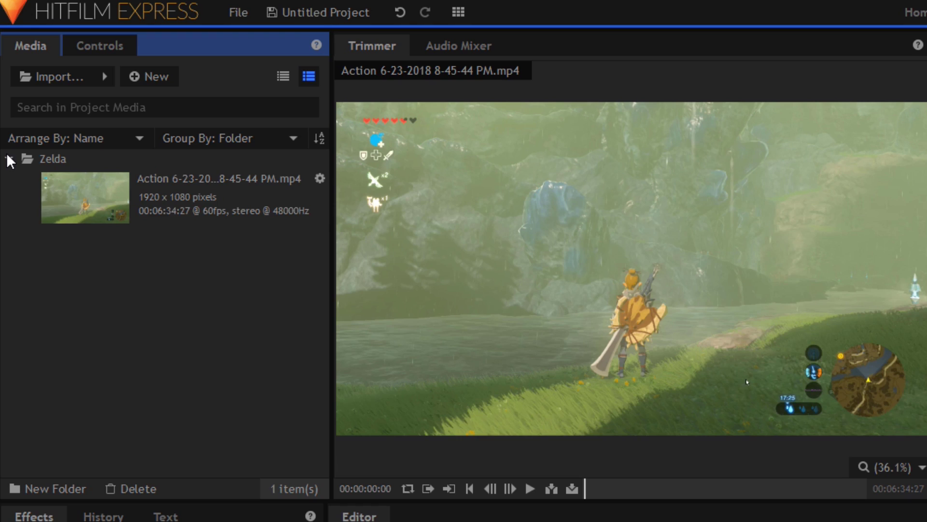
{"action": "left_click", "coordinate": [8, 158]}
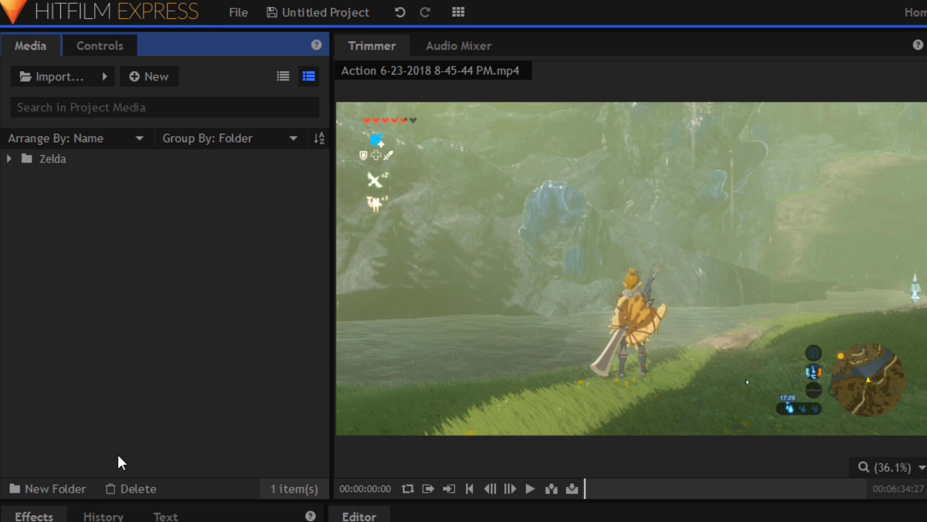
Add another project media folder named Minecraft
{"action": "left_click", "coordinate": [78, 489]}
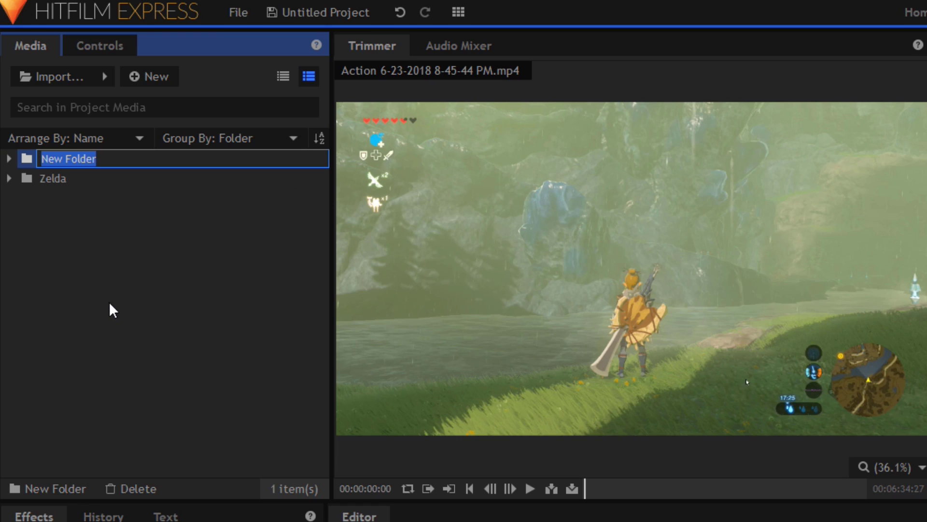
{"action": "type", "text": "Minecraftr"}
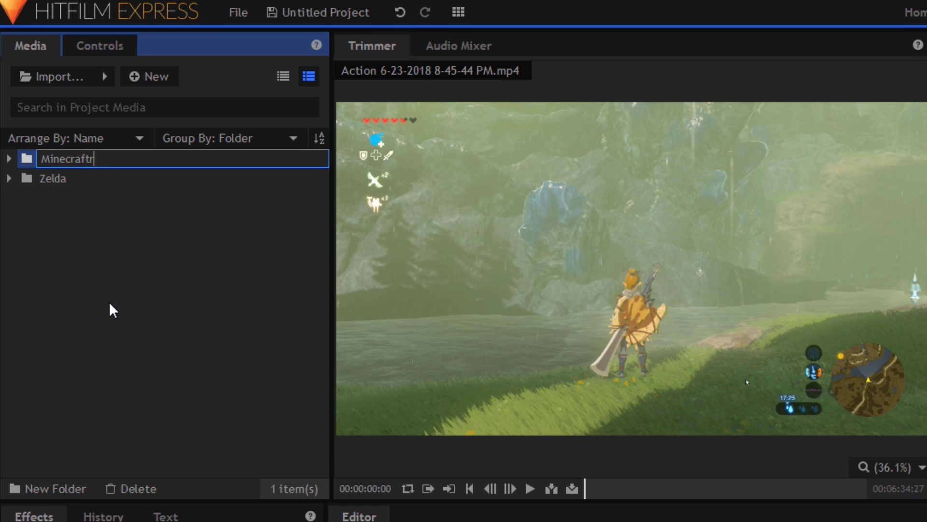
{"action": "key", "text": "BackSpace"}
{"action": "key", "text": "Return"}
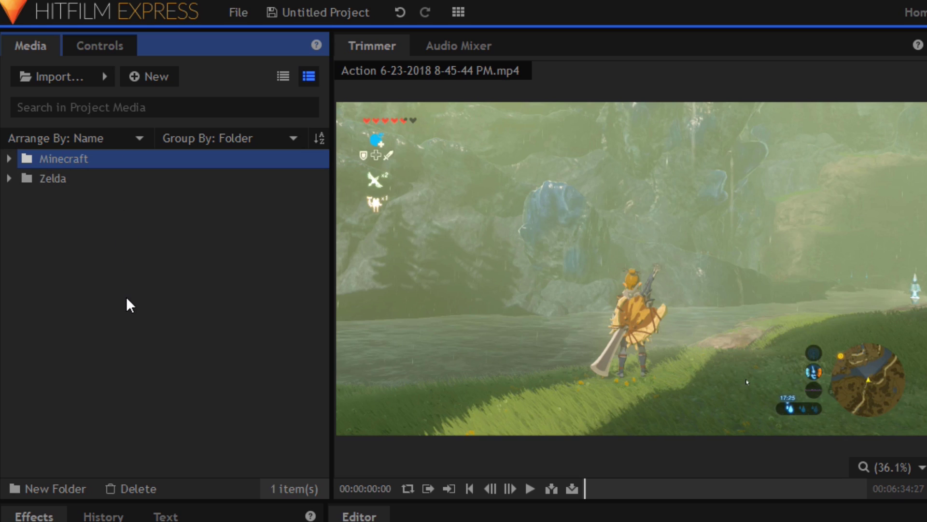
Add a third folder named Images to the project media
{"action": "right_click", "coordinate": [127, 298]}
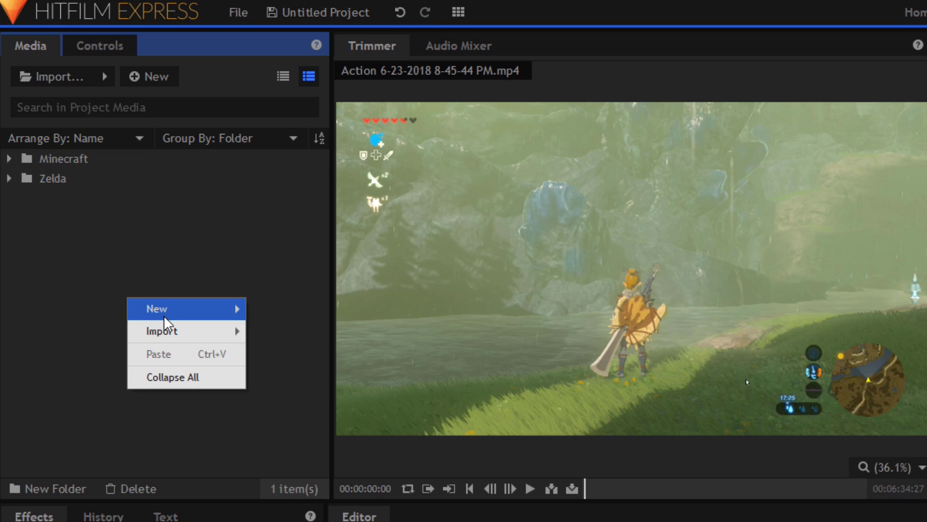
{"action": "mouse_move", "coordinate": [164, 314]}
{"action": "left_click", "coordinate": [266, 352]}
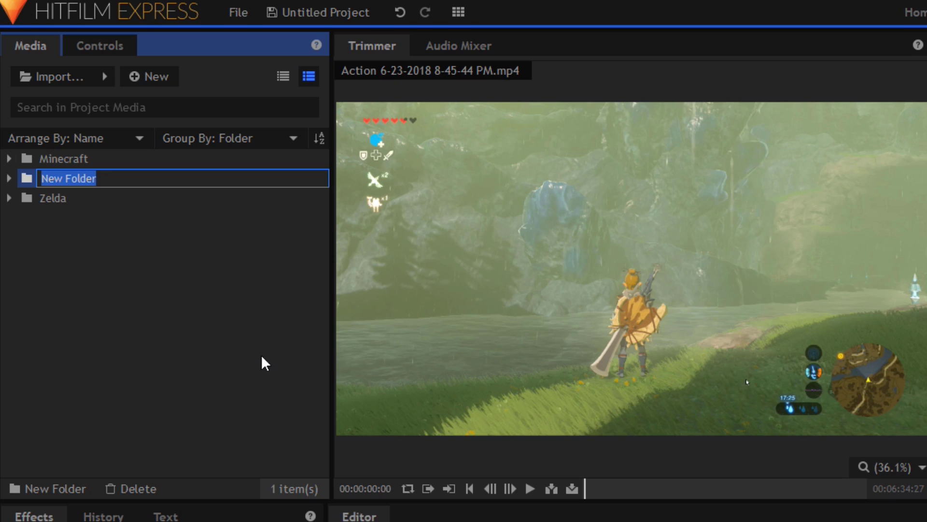
{"action": "type", "text": "Images"}
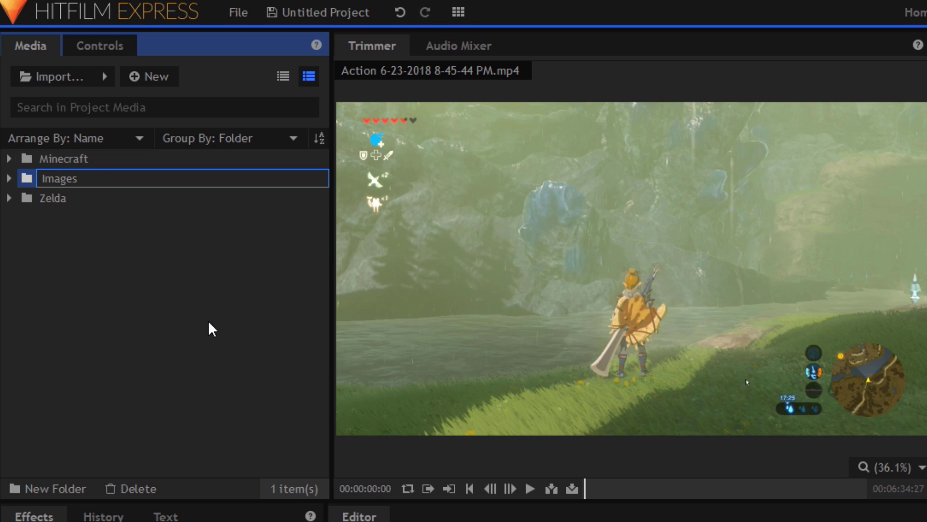
{"action": "key", "text": "Return"}
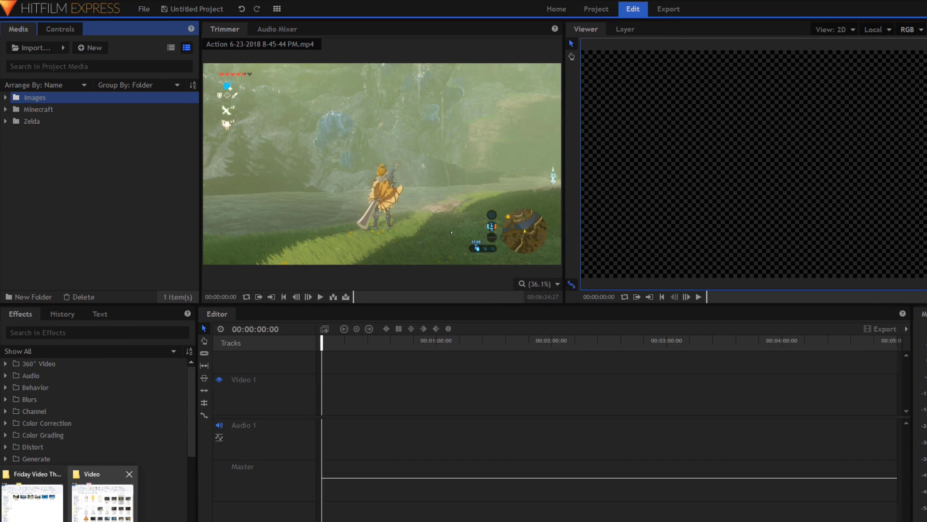
Import the Action 6-9-2018 clips 9-21-06 PM, 9-28-02 PM and 9-32-43 PM from the Video and Surtreon folders into the Minecraft media folder
{"action": "left_click", "coordinate": [93, 516]}
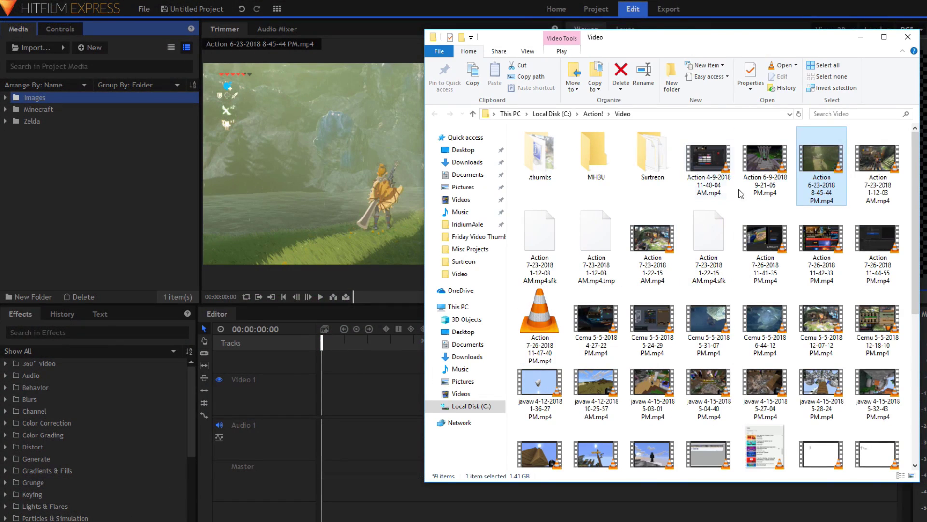
{"action": "left_click_drag", "start_coordinate": [763, 174], "coordinate": [36, 109]}
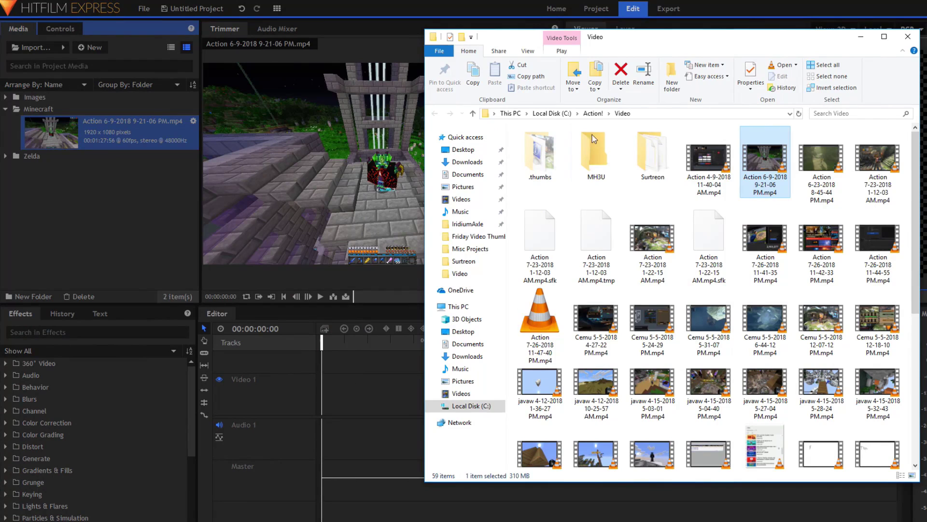
{"action": "double_click", "coordinate": [645, 161]}
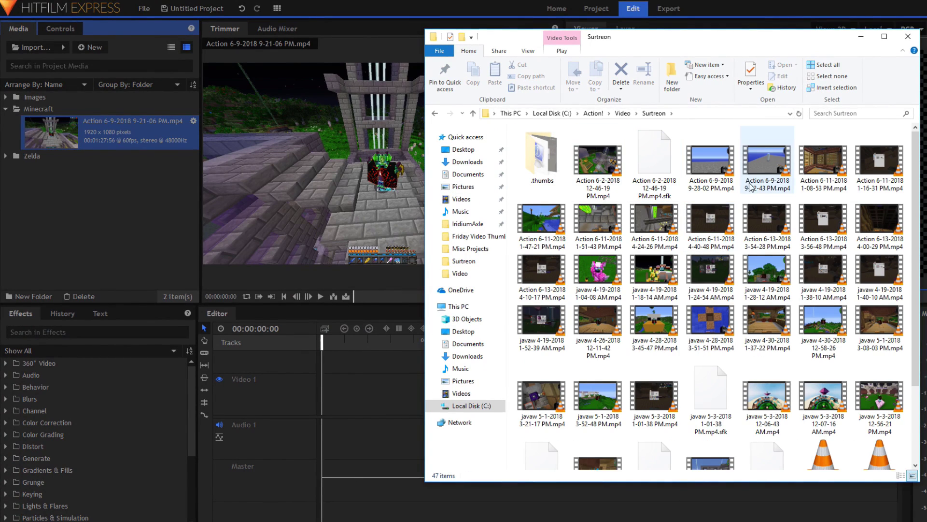
{"action": "left_click_drag", "start_coordinate": [718, 156], "coordinate": [47, 109]}
{"action": "left_click_drag", "start_coordinate": [768, 162], "coordinate": [41, 109]}
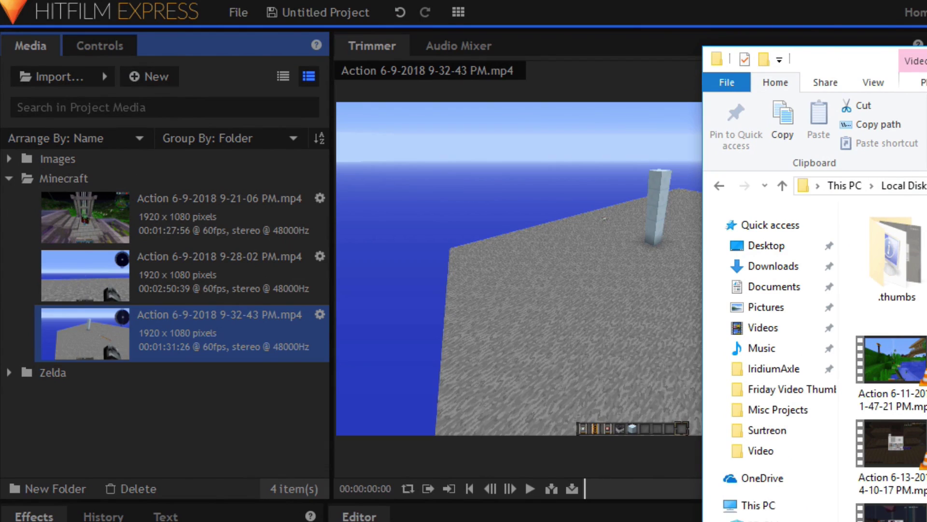
{"action": "key", "text": "alt+Tab"}
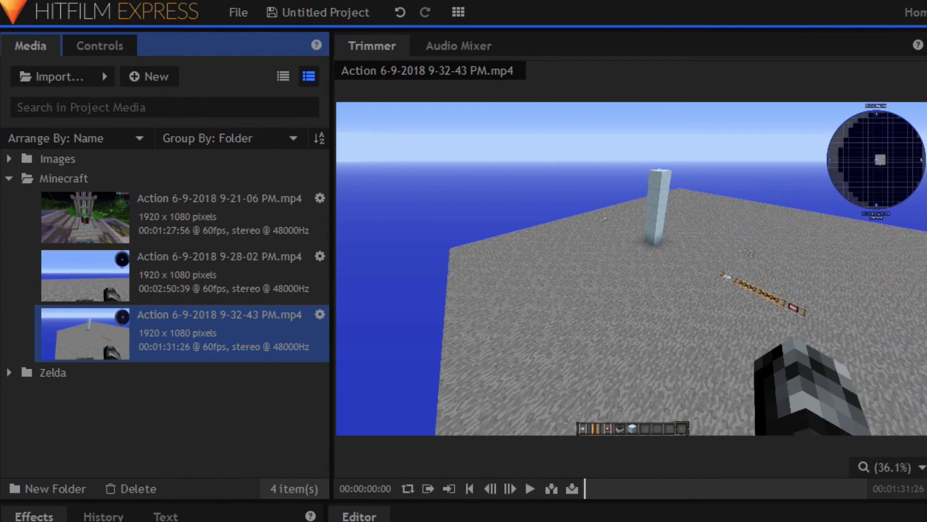
Import all six PNG thumbnails from the Friday Video Thumbs folder into the Images media folder, leaving the Minecraft and Images folders collapsed
{"action": "left_click", "coordinate": [7, 182]}
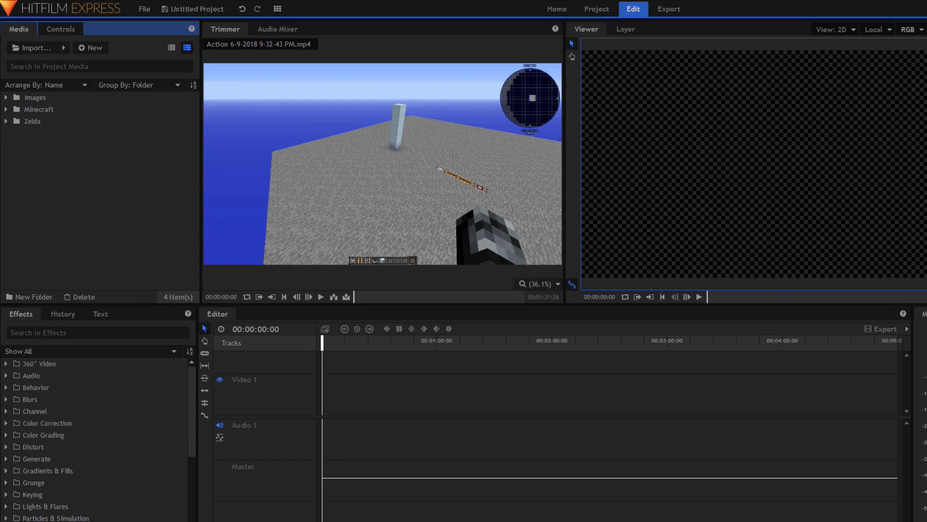
{"action": "key", "text": "alt+Tab"}
{"action": "left_click_drag", "start_coordinate": [863, 168], "coordinate": [25, 95]}
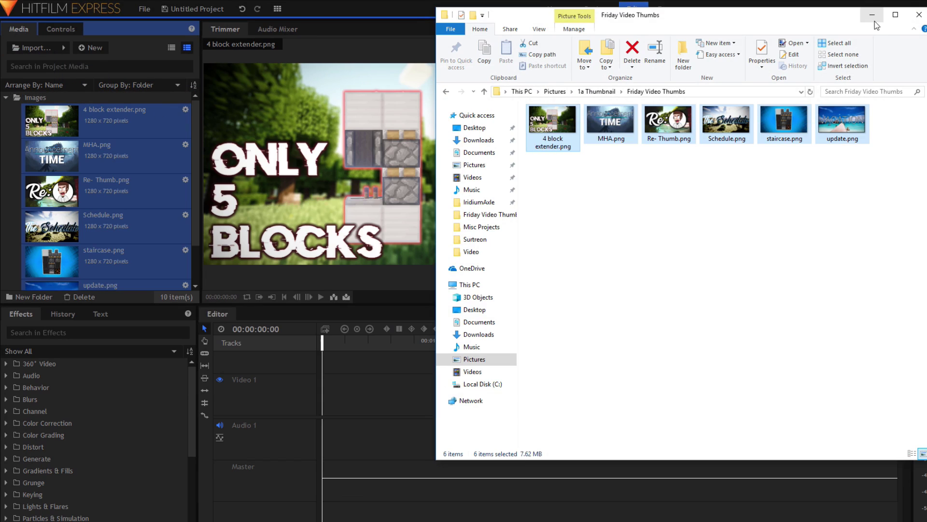
{"action": "left_click", "coordinate": [877, 21]}
{"action": "scroll", "coordinate": [90, 175], "scroll_direction": "down", "scroll_amount": 2}
{"action": "scroll", "coordinate": [90, 175], "scroll_direction": "up", "scroll_amount": 2}
{"action": "scroll", "coordinate": [90, 175], "scroll_direction": "down", "scroll_amount": 2}
{"action": "scroll", "coordinate": [77, 176], "scroll_direction": "up", "scroll_amount": 1}
{"action": "left_click", "coordinate": [10, 96]}
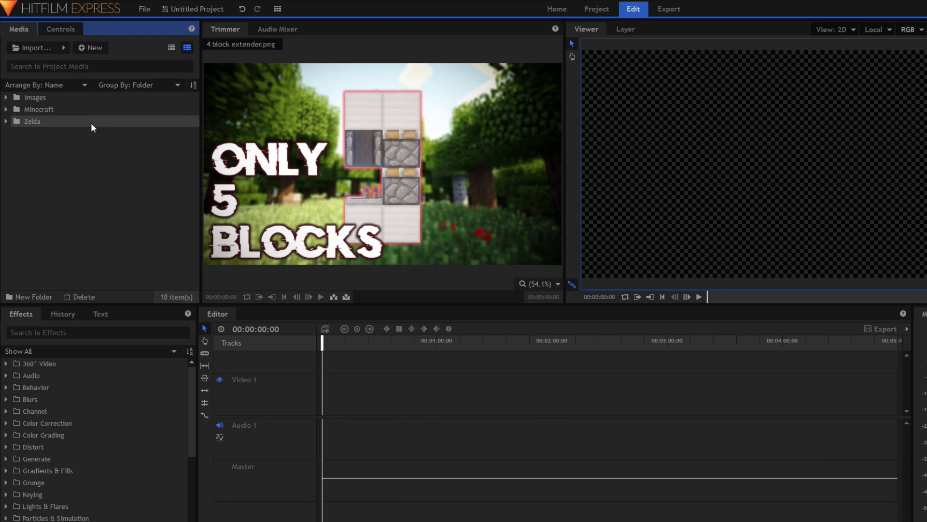
{"action": "left_click", "coordinate": [37, 50]}
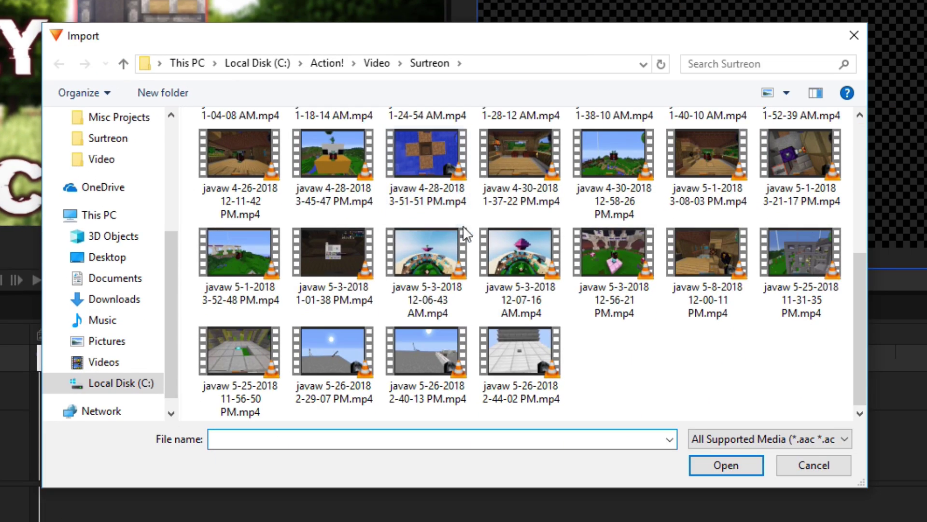
{"action": "scroll", "coordinate": [464, 234], "scroll_direction": "up", "scroll_amount": 5}
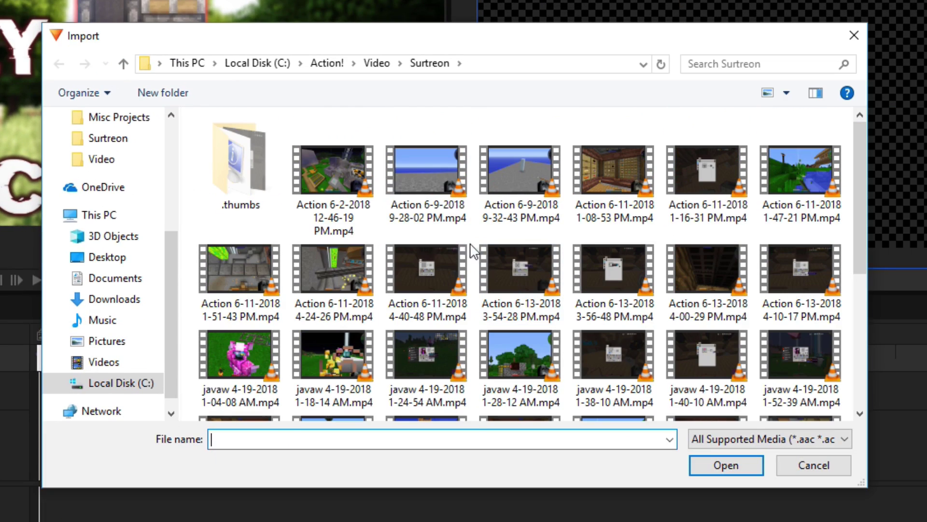
{"action": "left_click", "coordinate": [854, 35]}
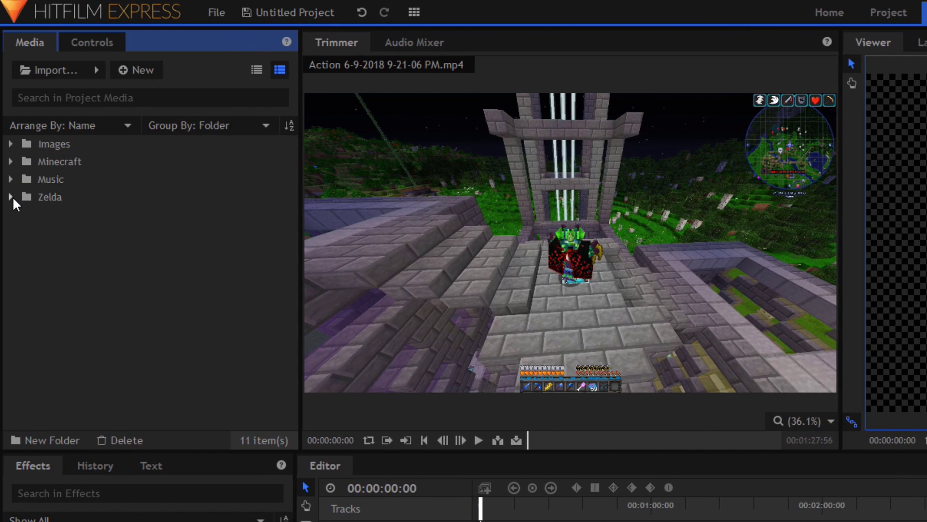
Load the Zelda folder's clip in the trimmer and set its in point at 00:00:56:21
{"action": "left_click", "coordinate": [10, 196]}
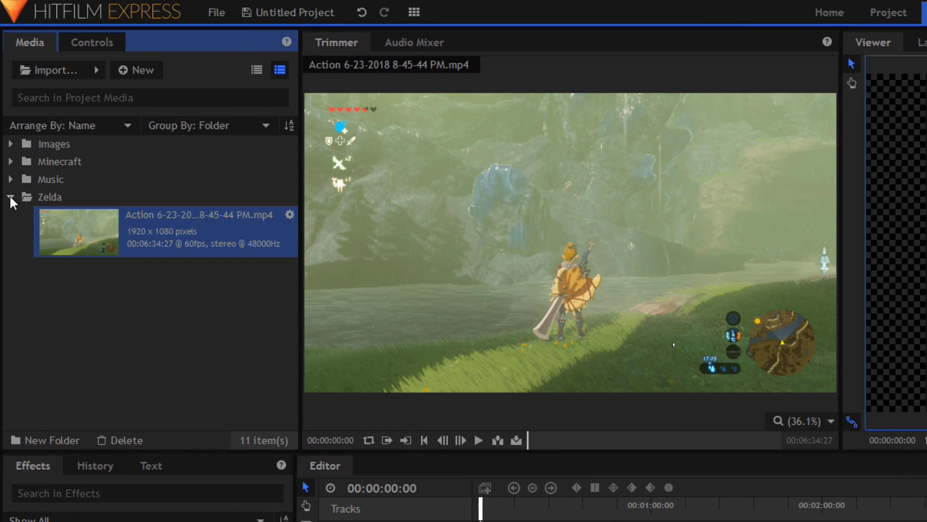
{"action": "left_click", "coordinate": [9, 199]}
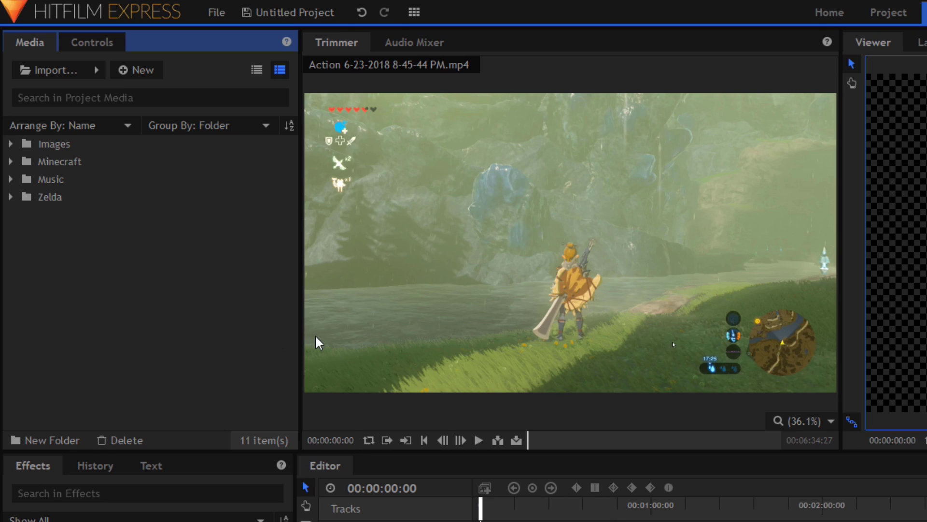
{"action": "mouse_move", "coordinate": [563, 439]}
{"action": "left_mouse_down"}
{"action": "mouse_move", "coordinate": [617, 439]}
{"action": "mouse_move", "coordinate": [563, 435]}
{"action": "left_mouse_up"}
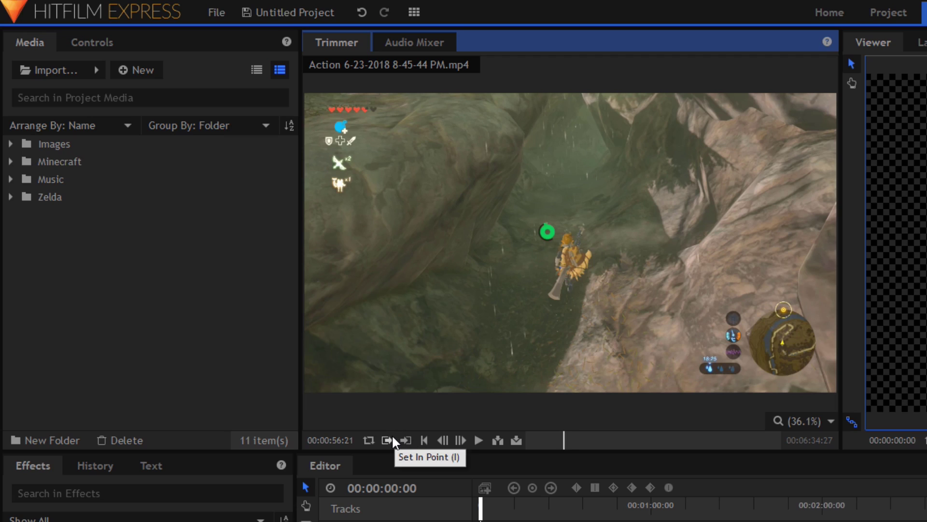
{"action": "key", "text": "i"}
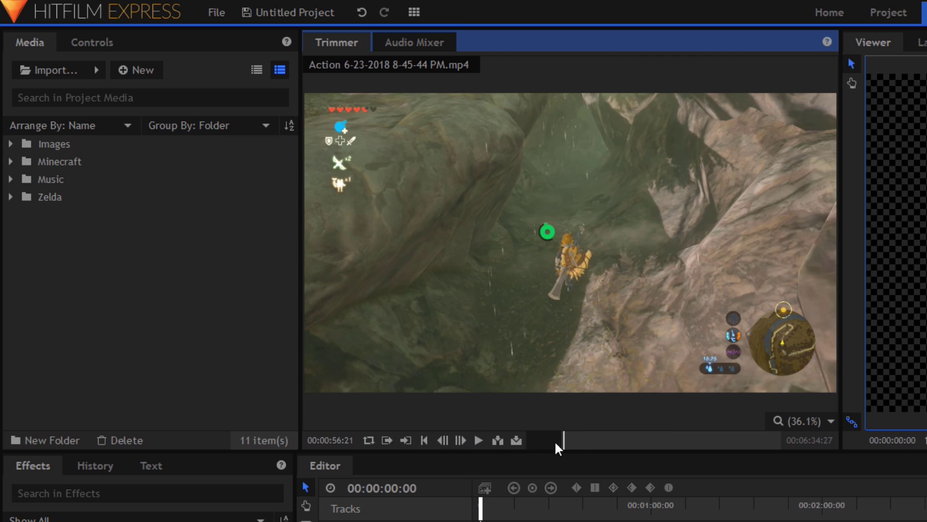
Set the Zelda clip's out point at 00:01:46:42 and place the trimmed clip at the start of Video 1
{"action": "left_click_drag", "start_coordinate": [586, 441], "coordinate": [599, 438]}
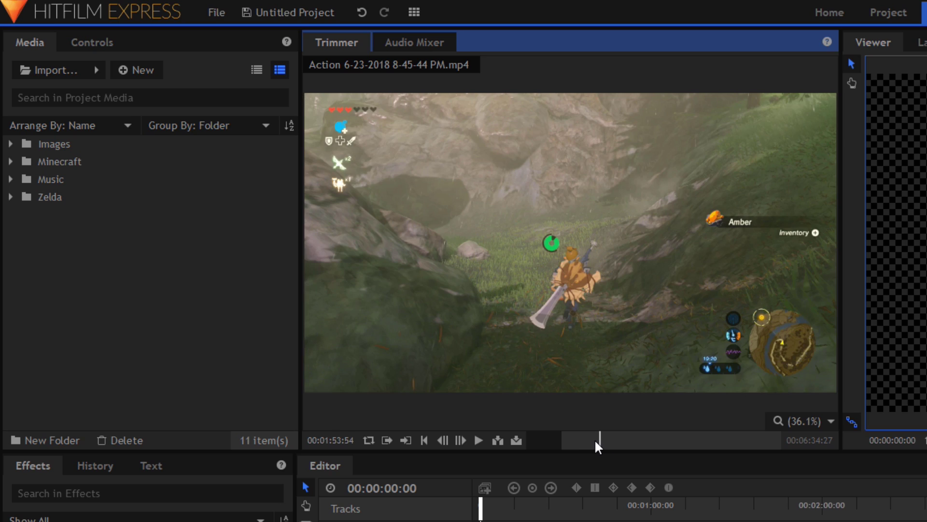
{"action": "left_click", "coordinate": [596, 441]}
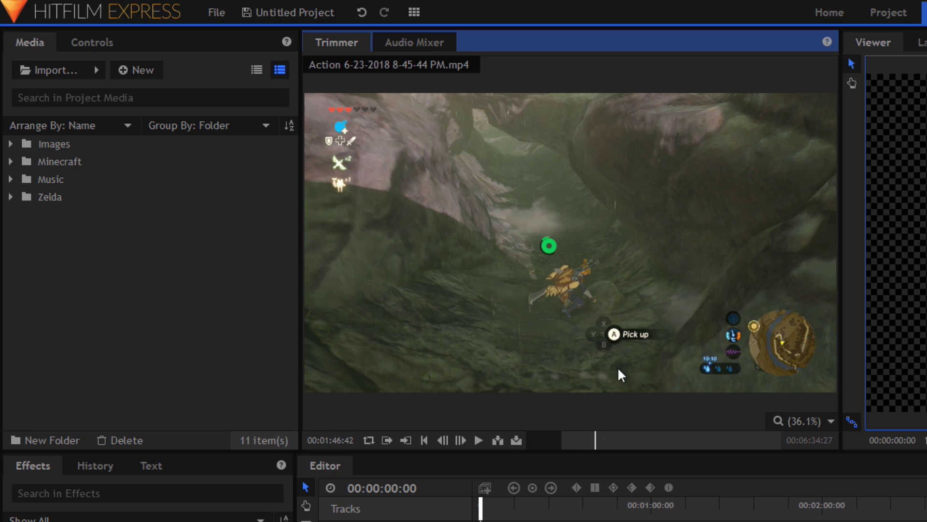
{"action": "key", "text": "o"}
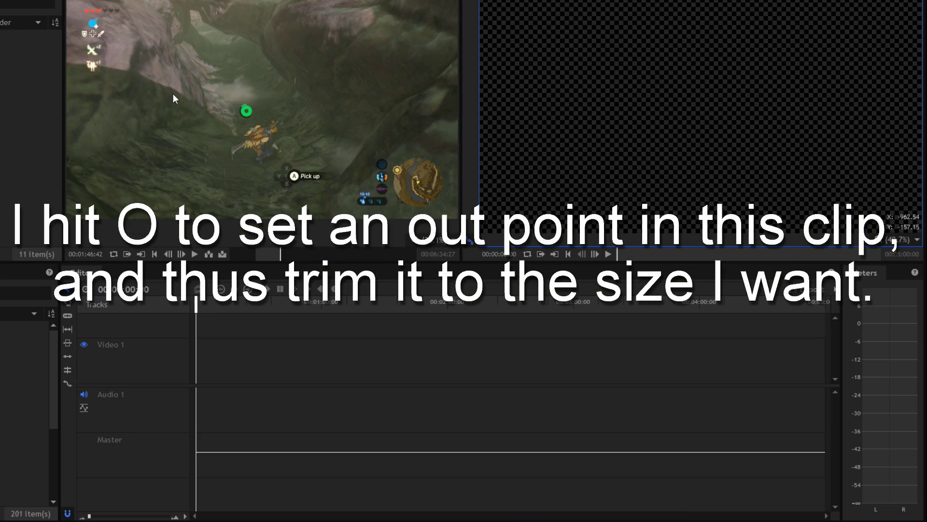
{"action": "left_click_drag", "start_coordinate": [206, 102], "coordinate": [194, 357]}
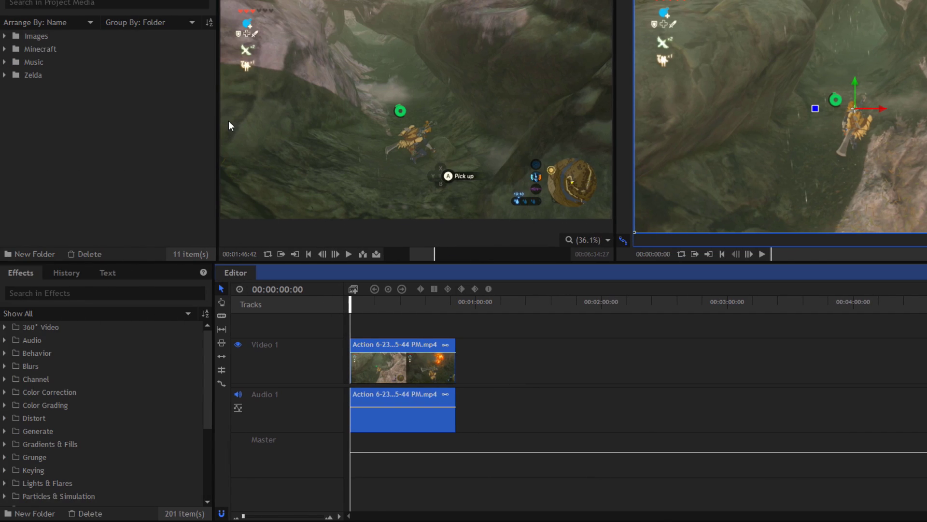
{"action": "left_click", "coordinate": [5, 49]}
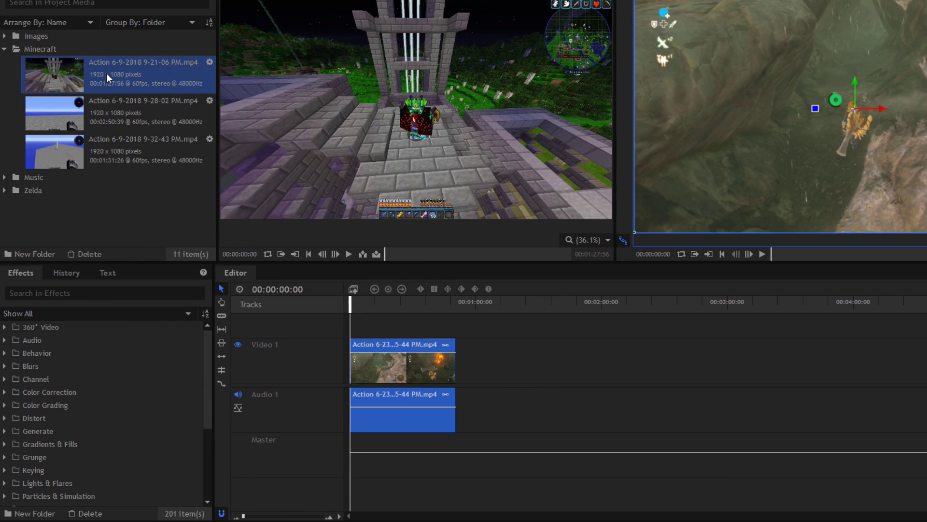
{"action": "left_click", "coordinate": [430, 255]}
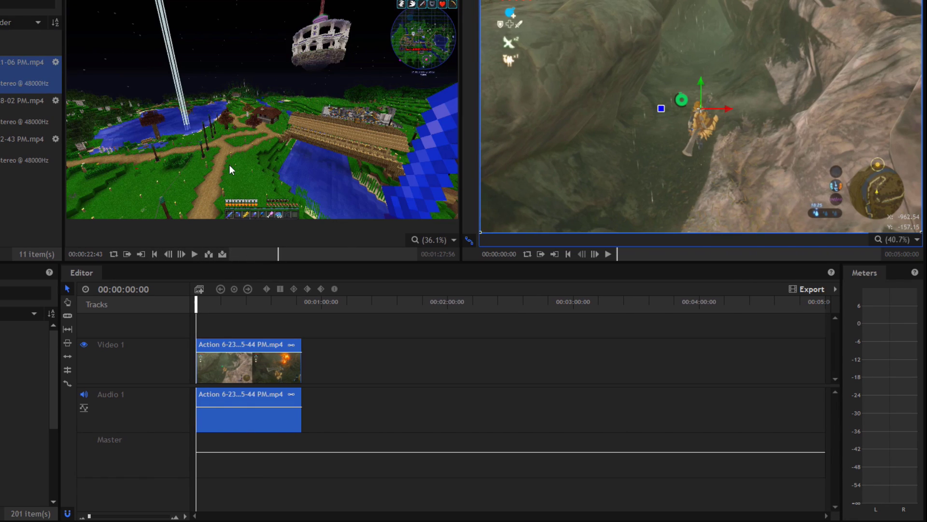
{"action": "left_click", "coordinate": [287, 254]}
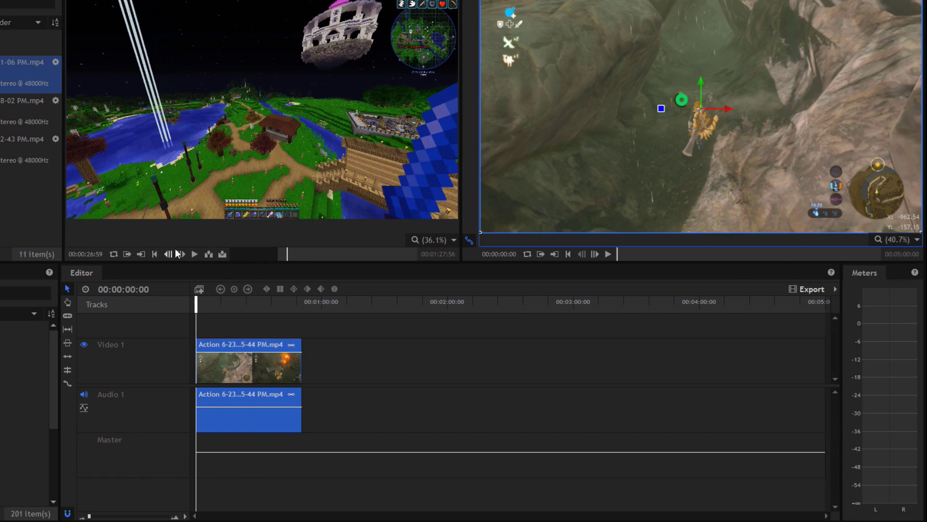
{"action": "left_click_drag", "start_coordinate": [245, 140], "coordinate": [306, 364]}
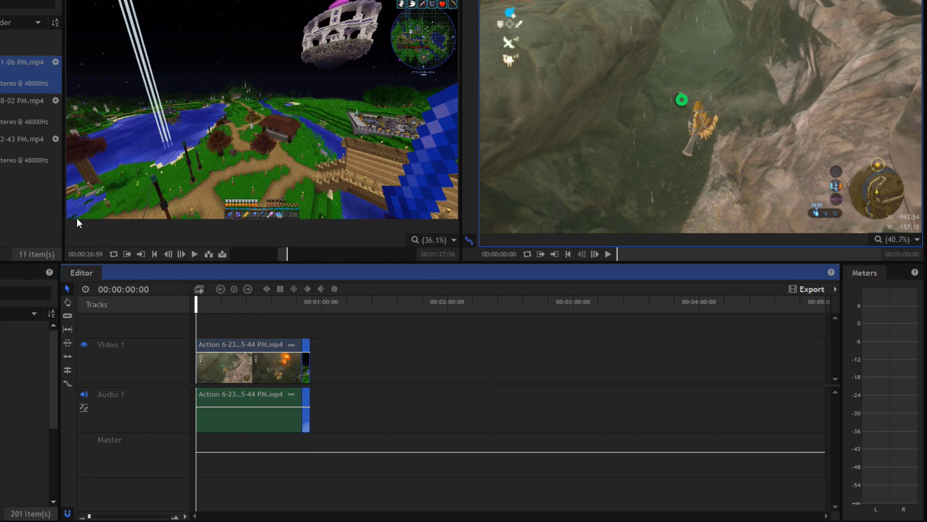
{"action": "left_click", "coordinate": [382, 348]}
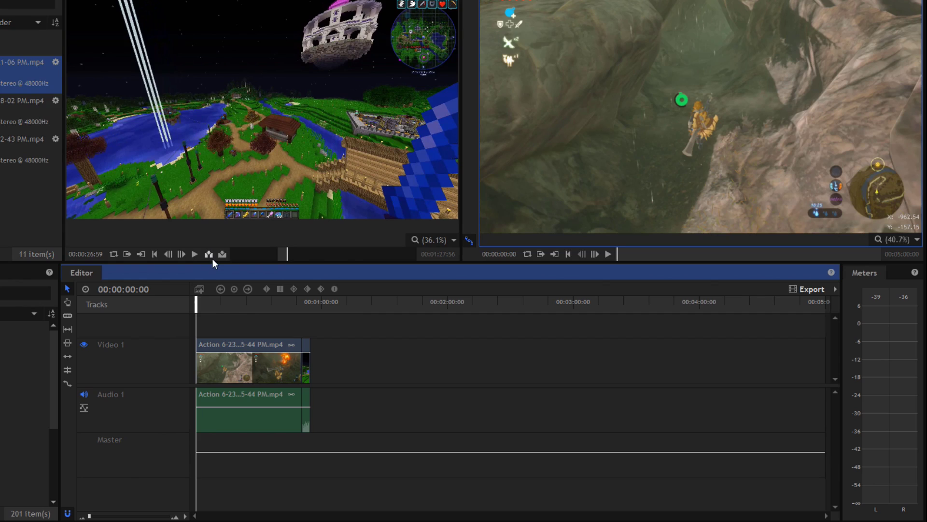
Try an insert edit of the trimmed Minecraft clip at 00:00:12:07 and an overlay edit at 00:00:16:24, undoing each
{"action": "left_click", "coordinate": [221, 305]}
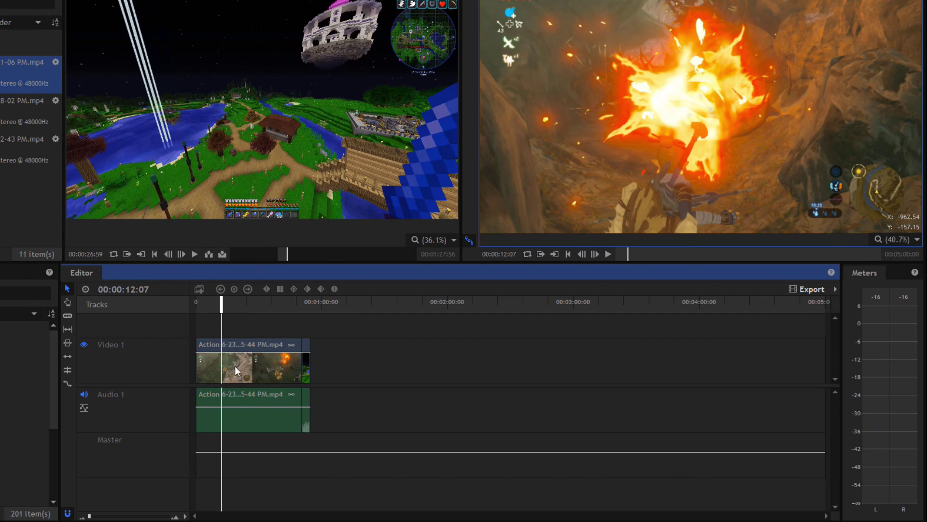
{"action": "left_click", "coordinate": [209, 254]}
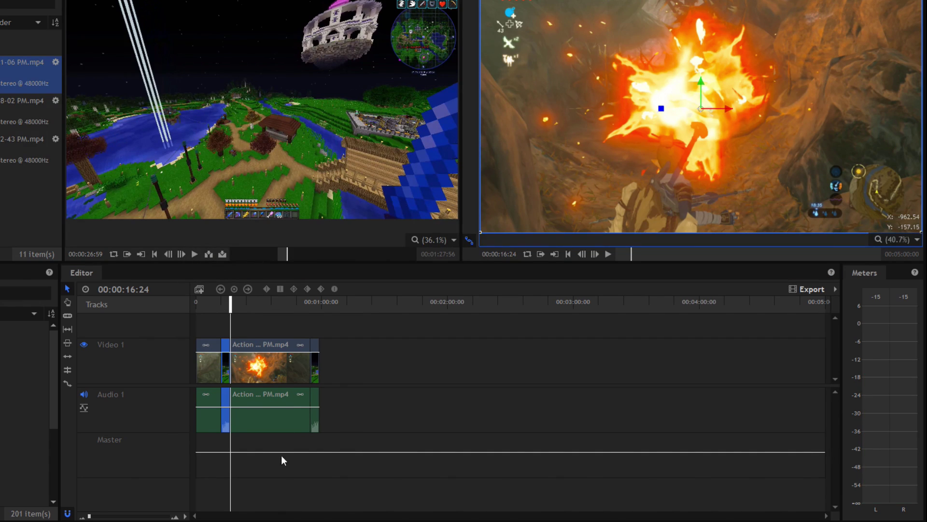
{"action": "key", "text": "ctrl+z"}
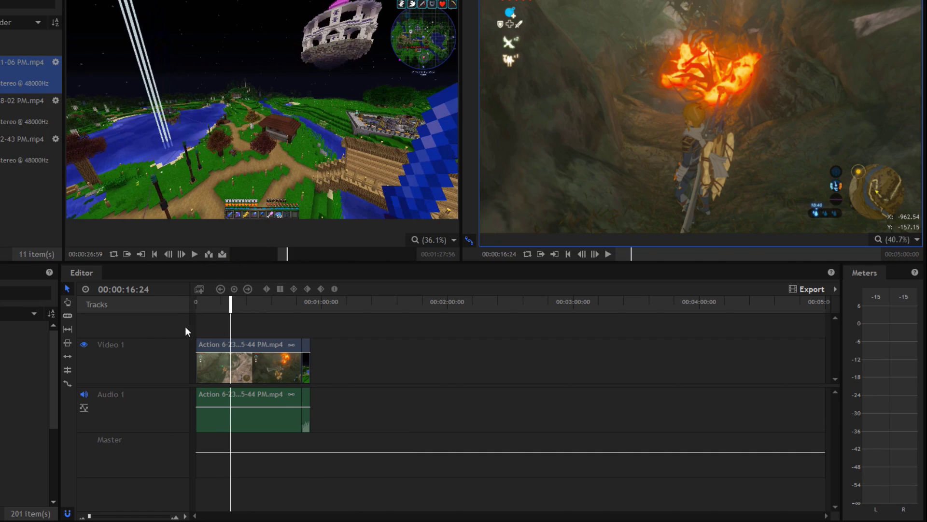
{"action": "left_click", "coordinate": [222, 254]}
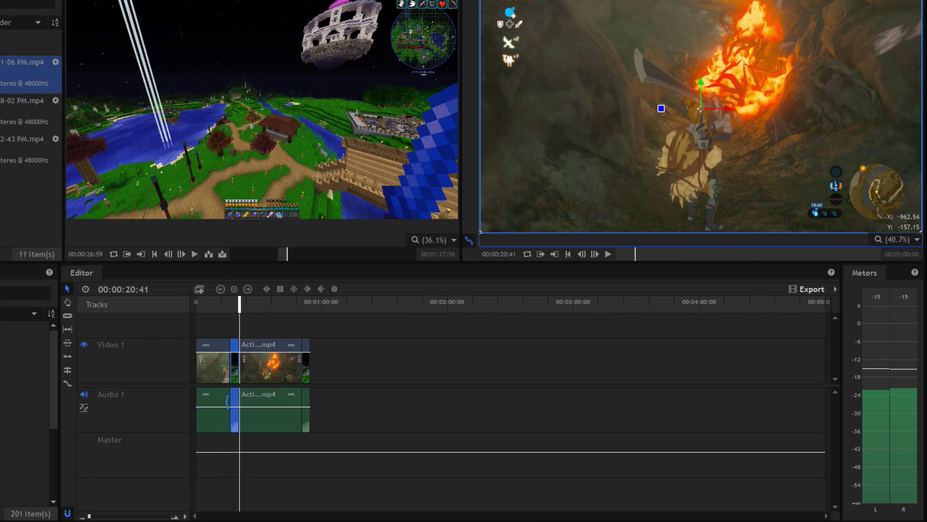
{"action": "key", "text": "ctrl+z"}
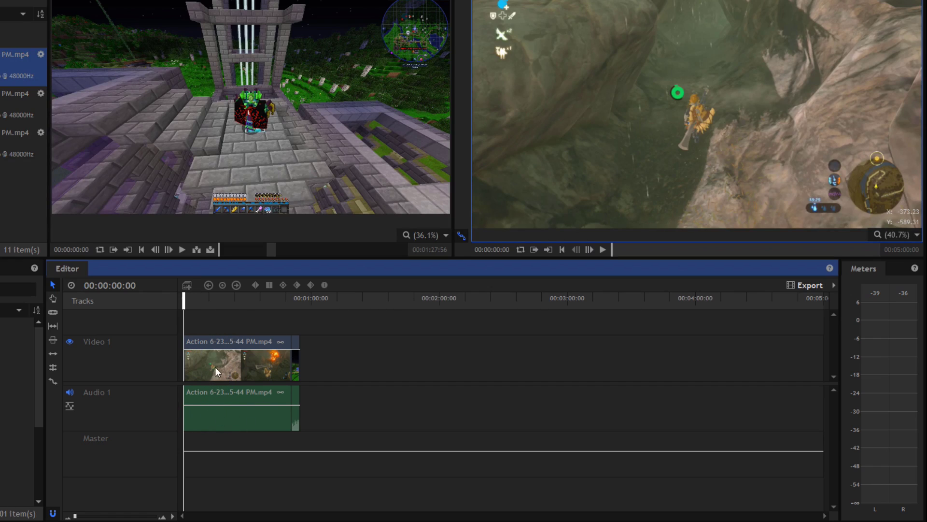
Preview the timeline at 00:00:44:58 and return the playhead to the start
{"action": "left_click", "coordinate": [279, 298]}
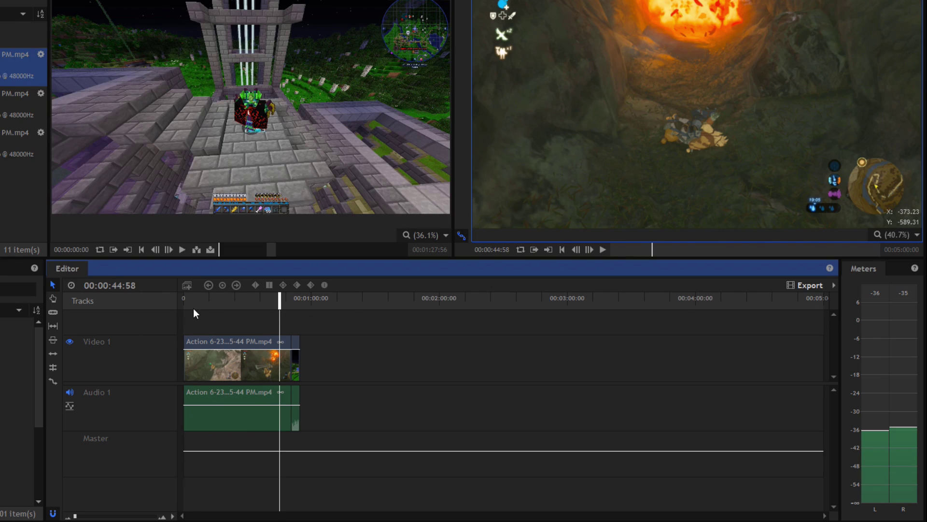
{"action": "left_click", "coordinate": [193, 304]}
{"action": "key", "text": "Home"}
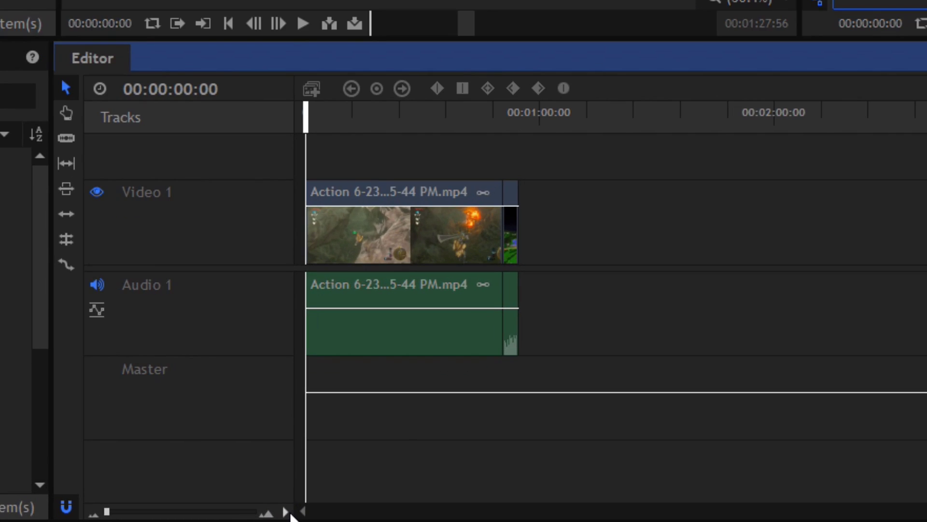
Set the timeline's video track size to Small and its audio track size to Medium
{"action": "left_click", "coordinate": [290, 514]}
{"action": "mouse_move", "coordinate": [326, 437]}
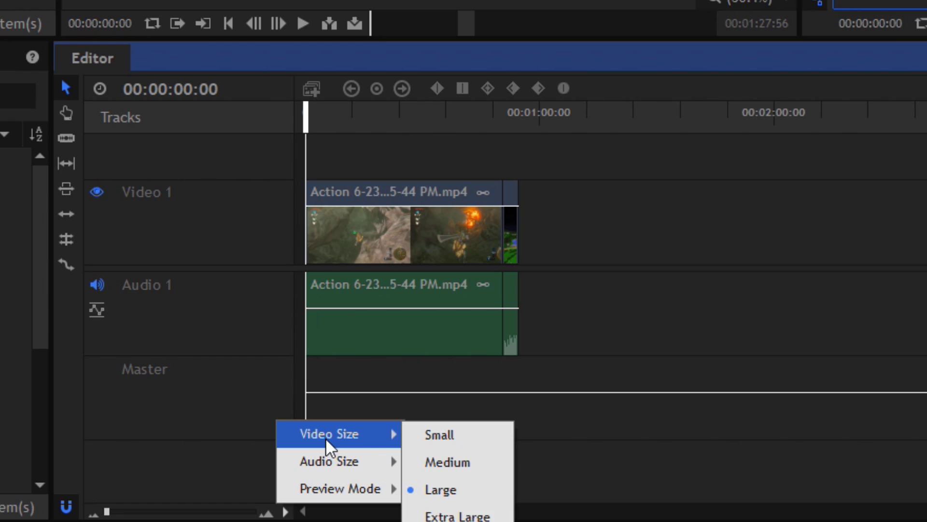
{"action": "left_click", "coordinate": [445, 433]}
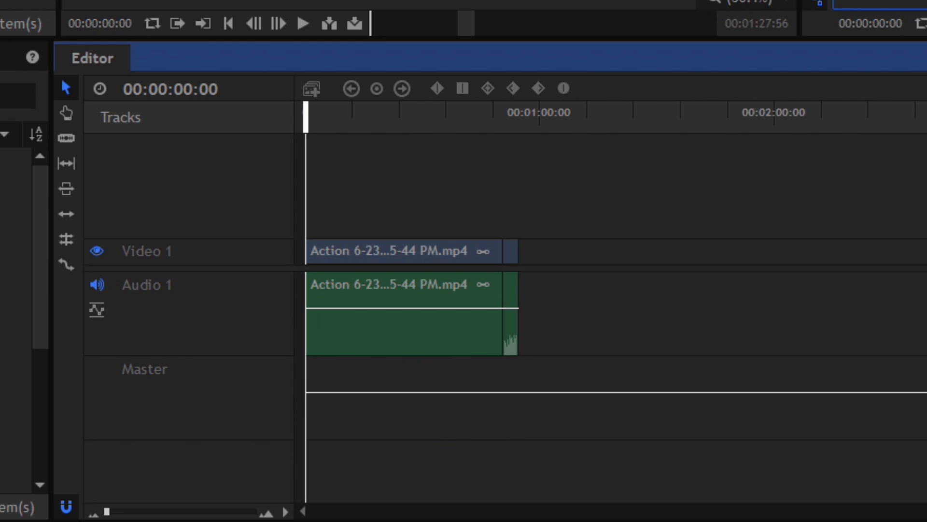
{"action": "left_click", "coordinate": [288, 513]}
{"action": "mouse_move", "coordinate": [343, 465]}
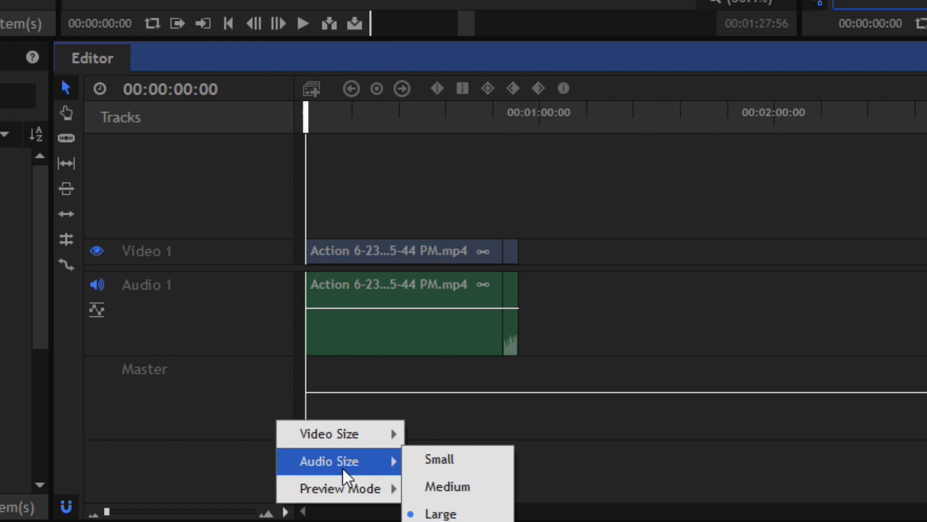
{"action": "left_click", "coordinate": [425, 487]}
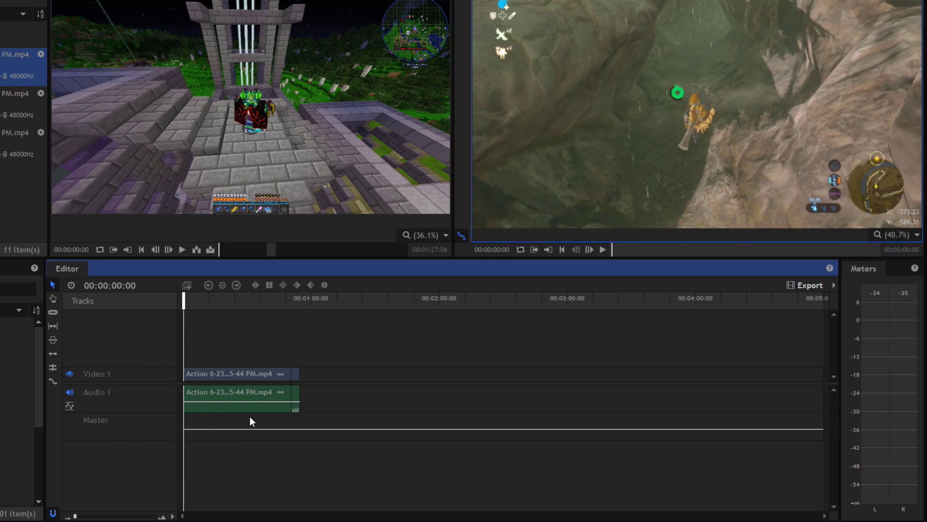
{"action": "left_click", "coordinate": [198, 376]}
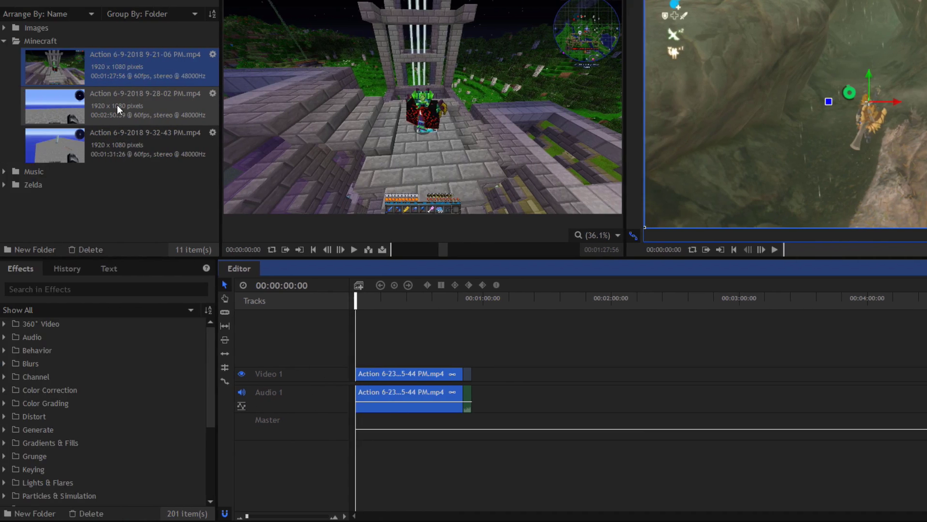
{"action": "left_click_drag", "start_coordinate": [117, 105], "coordinate": [488, 393]}
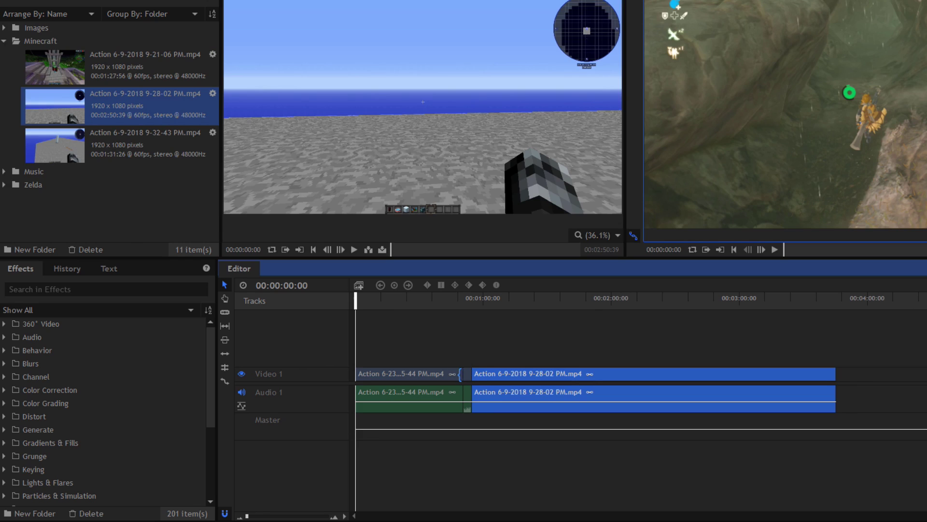
{"action": "left_click_drag", "start_coordinate": [160, 159], "coordinate": [840, 392]}
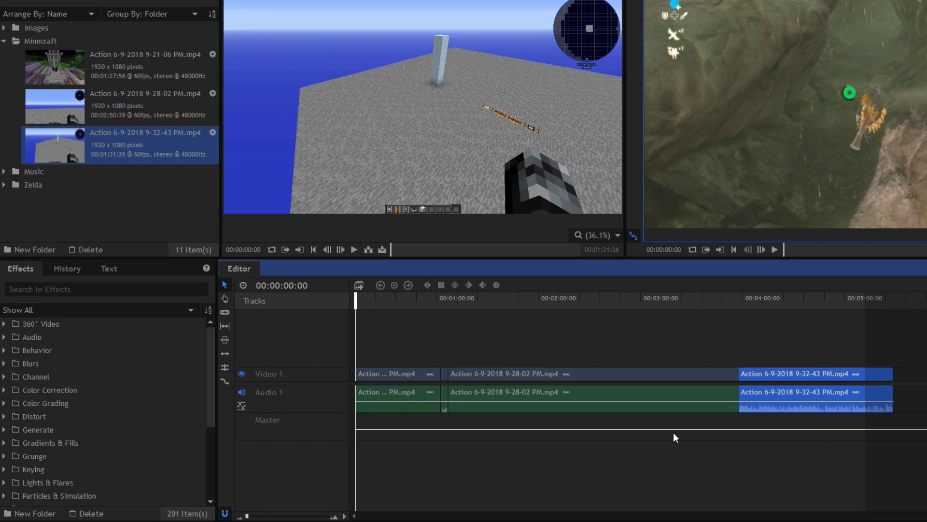
Place the MDK - Rainbow Road music file on a new audio track below Audio 1, starting at the timeline's beginning
{"action": "left_click", "coordinate": [4, 41]}
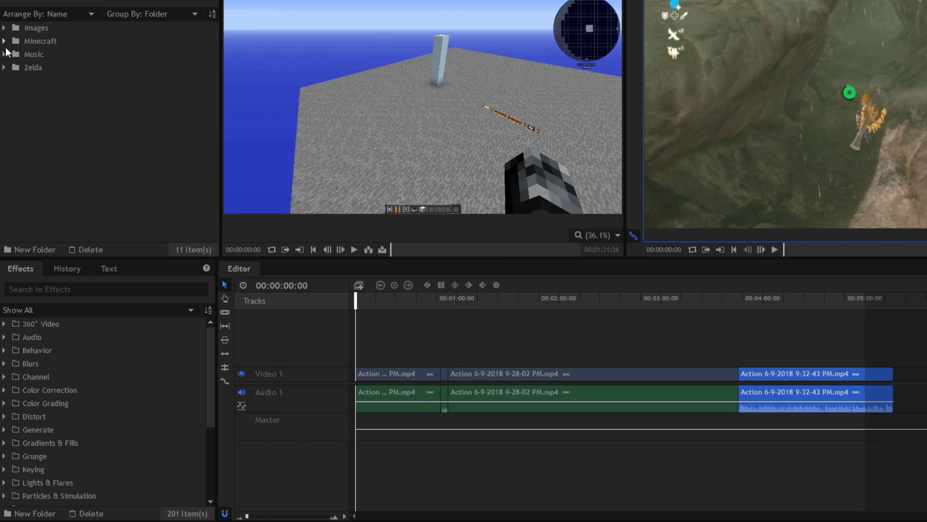
{"action": "left_click", "coordinate": [4, 54]}
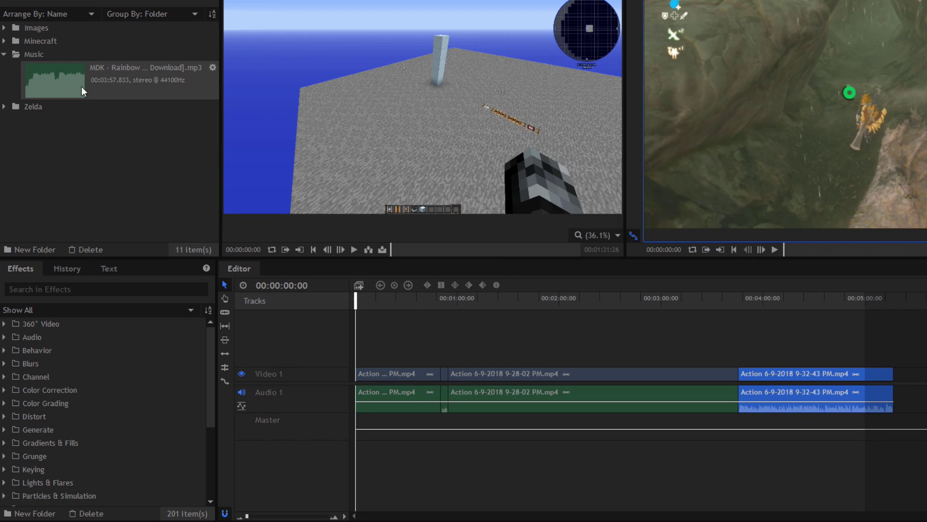
{"action": "left_click_drag", "start_coordinate": [80, 80], "coordinate": [358, 456]}
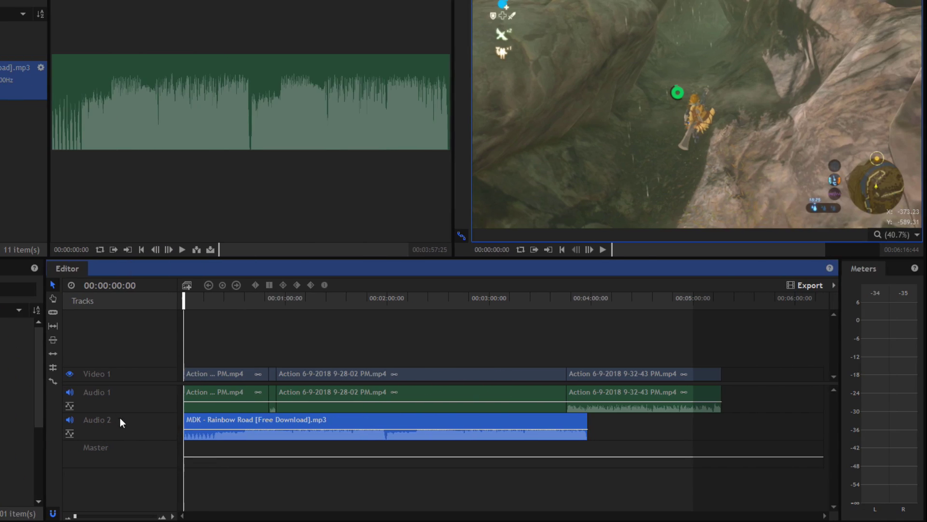
Insert another audio track below Audio 2 and rename it Third Audio Track
{"action": "right_click", "coordinate": [124, 470]}
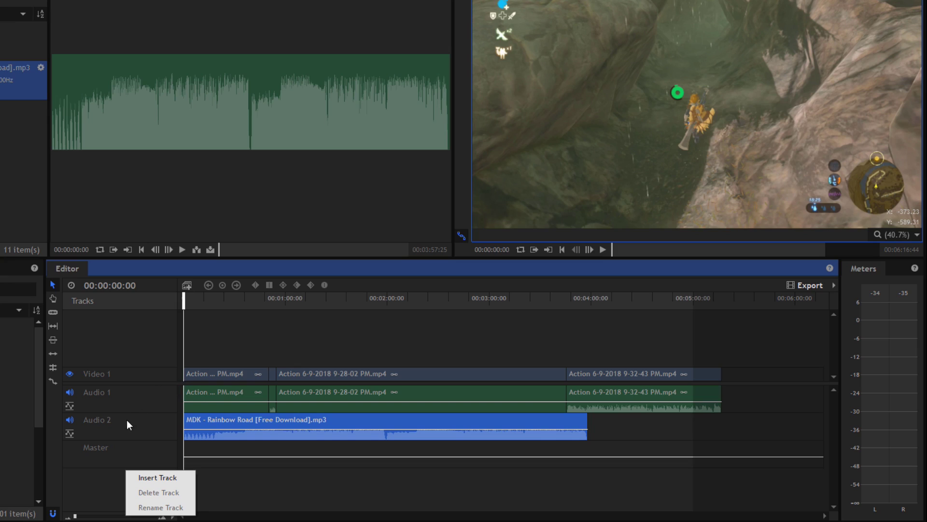
{"action": "left_click", "coordinate": [160, 477]}
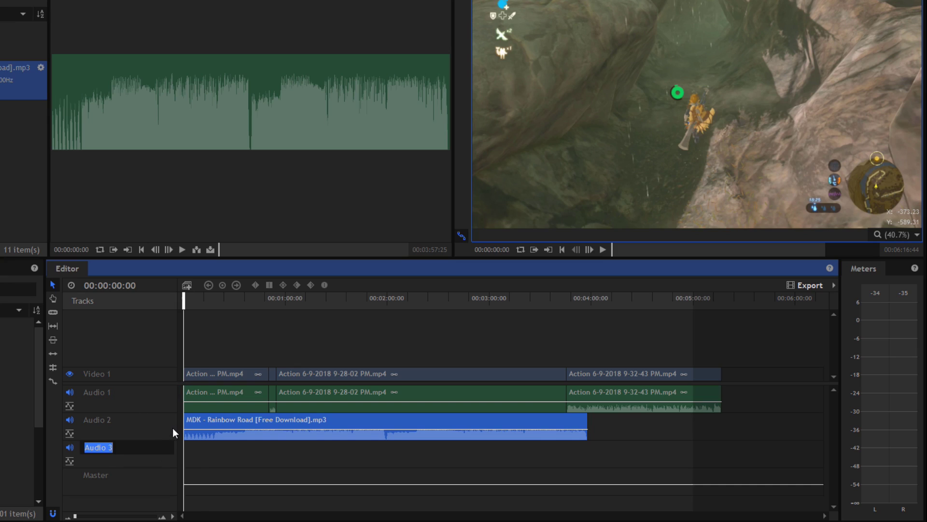
{"action": "key", "text": "Return"}
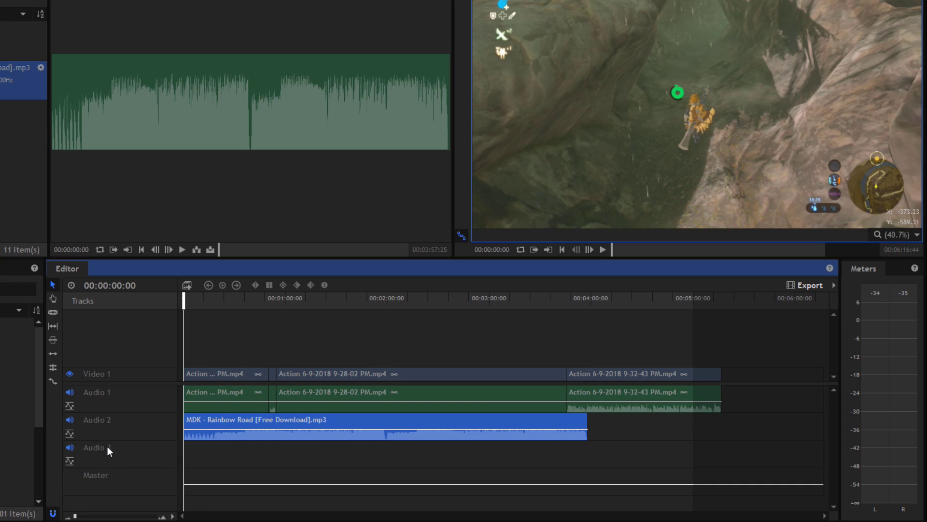
{"action": "right_click", "coordinate": [121, 454]}
{"action": "left_click", "coordinate": [130, 489]}
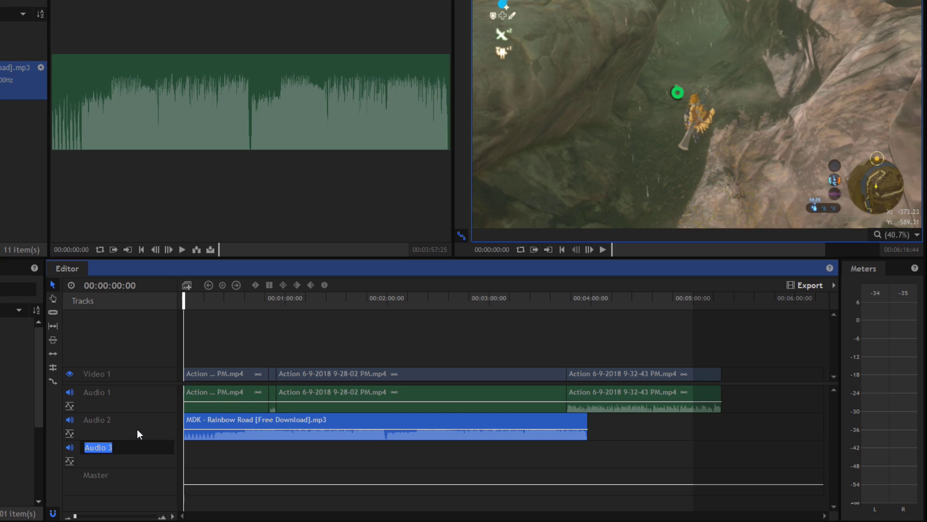
{"action": "type", "text": "ThirdfAudio Track"}
{"action": "key", "text": "Return"}
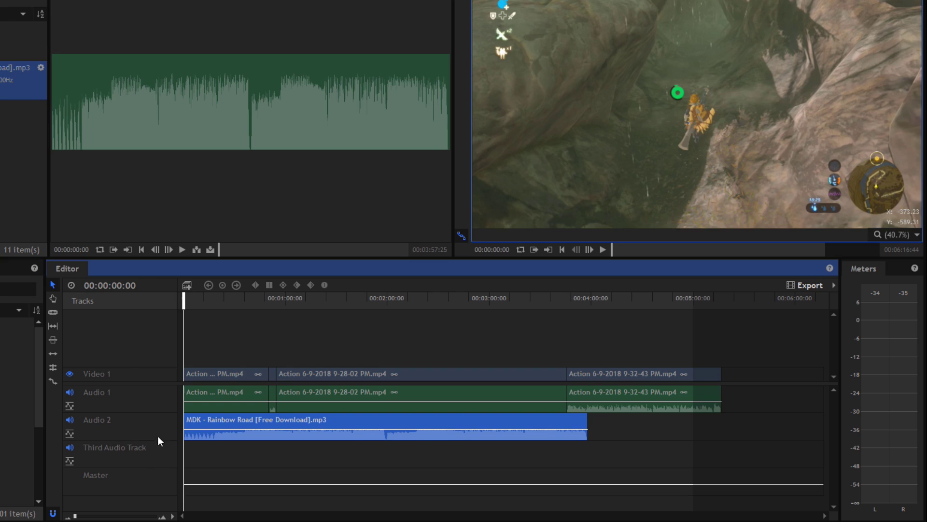
Insert two video tracks above Video 1, keeping their default names
{"action": "right_click", "coordinate": [127, 360]}
{"action": "left_click", "coordinate": [141, 366]}
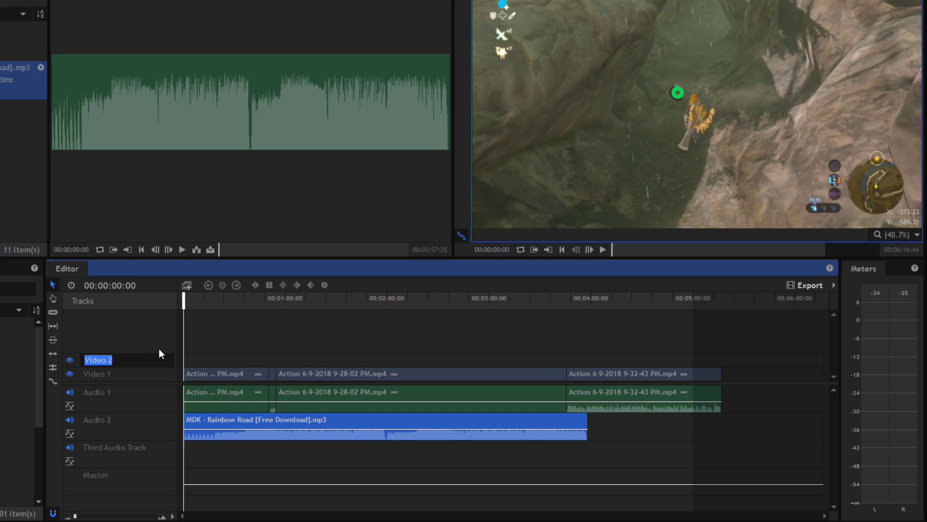
{"action": "key", "text": "Return"}
{"action": "right_click", "coordinate": [159, 348]}
{"action": "left_click", "coordinate": [181, 353]}
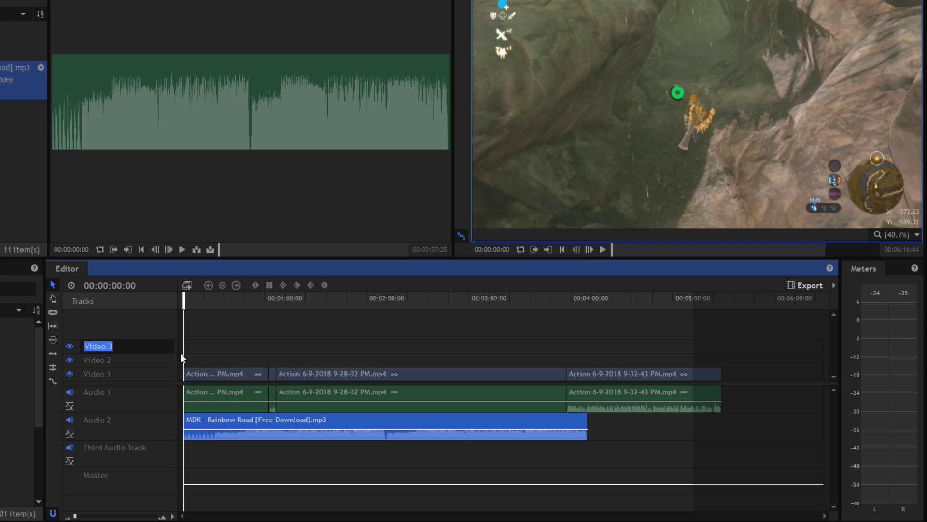
{"action": "key", "text": "Return"}
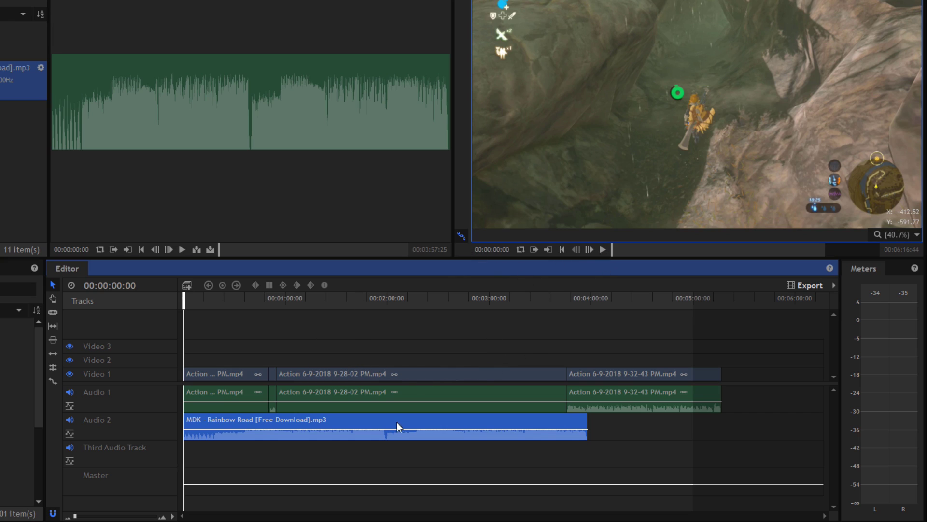
Lower the Rainbow Road clip's audio level to about -27, previewing the sound before and after the change
{"action": "left_click", "coordinate": [599, 246]}
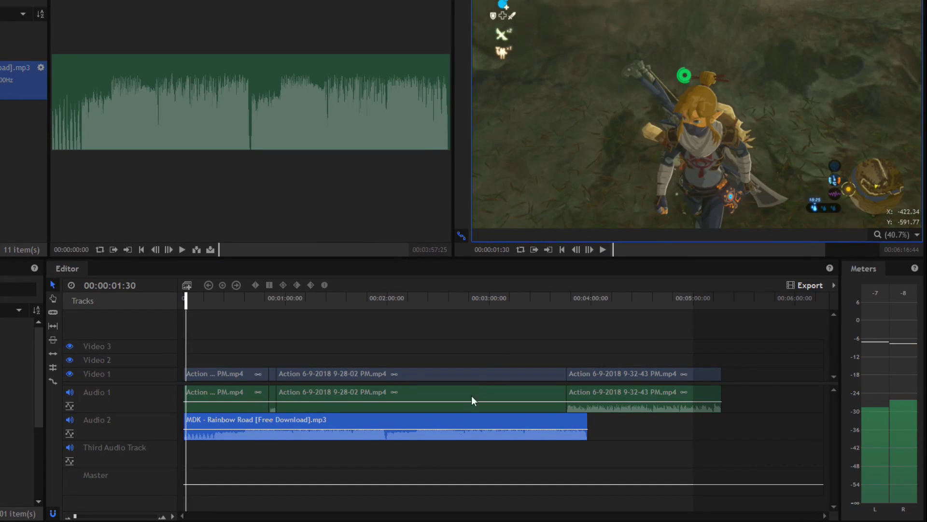
{"action": "left_click_drag", "start_coordinate": [370, 429], "coordinate": [371, 433]}
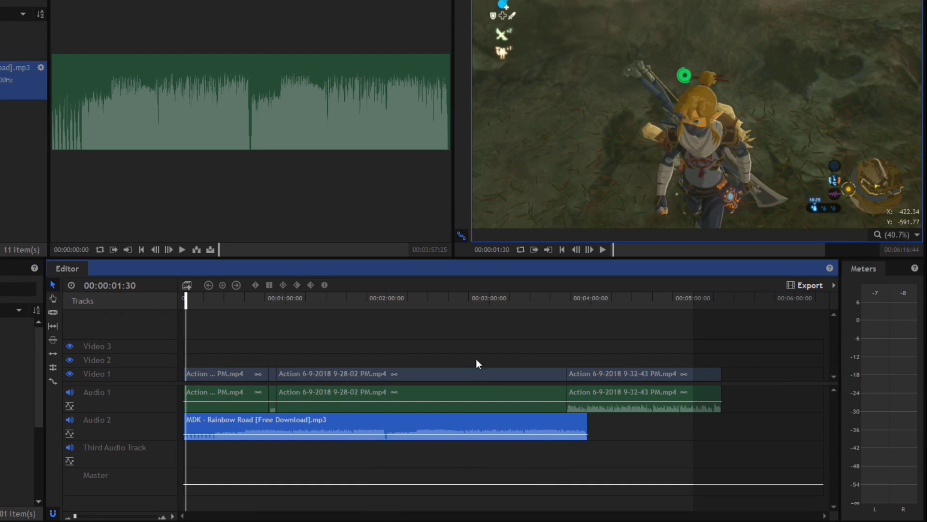
{"action": "left_click", "coordinate": [257, 307]}
{"action": "left_click", "coordinate": [602, 249]}
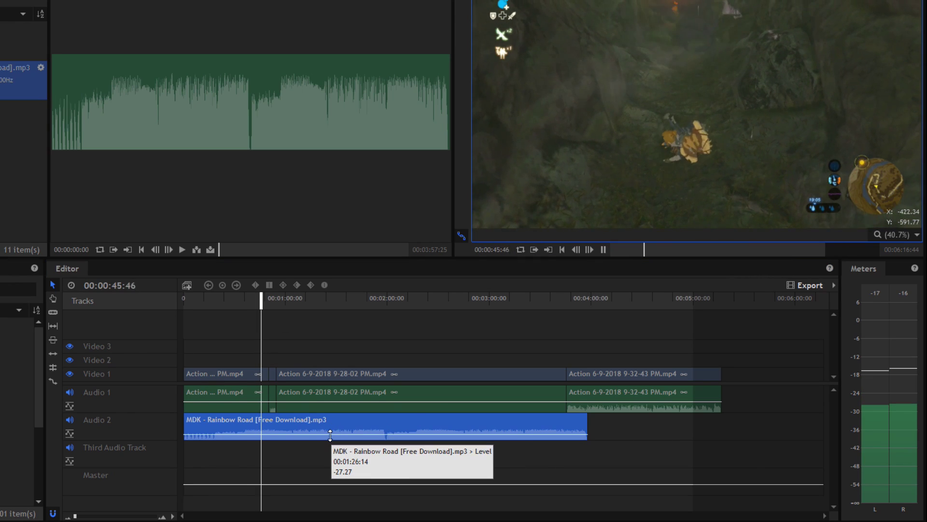
{"action": "left_click", "coordinate": [602, 250]}
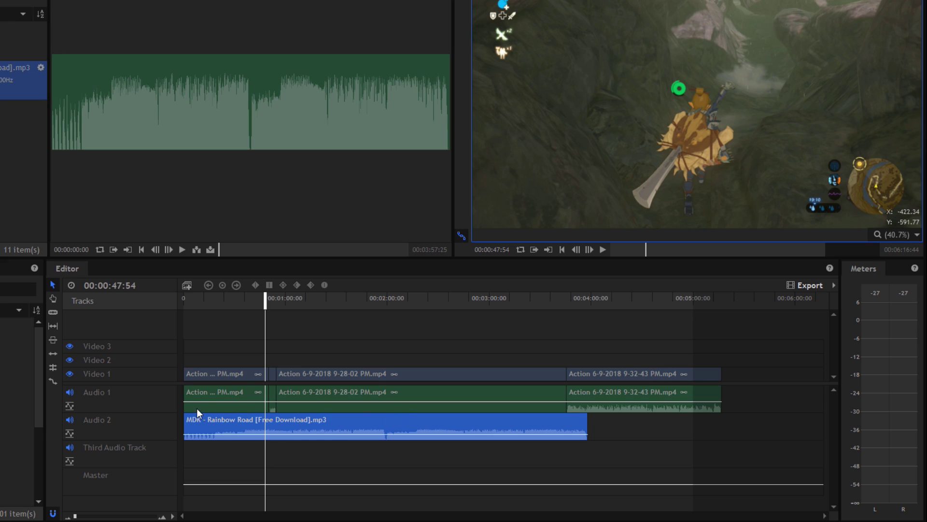
{"action": "left_click_drag", "start_coordinate": [291, 399], "coordinate": [289, 401]}
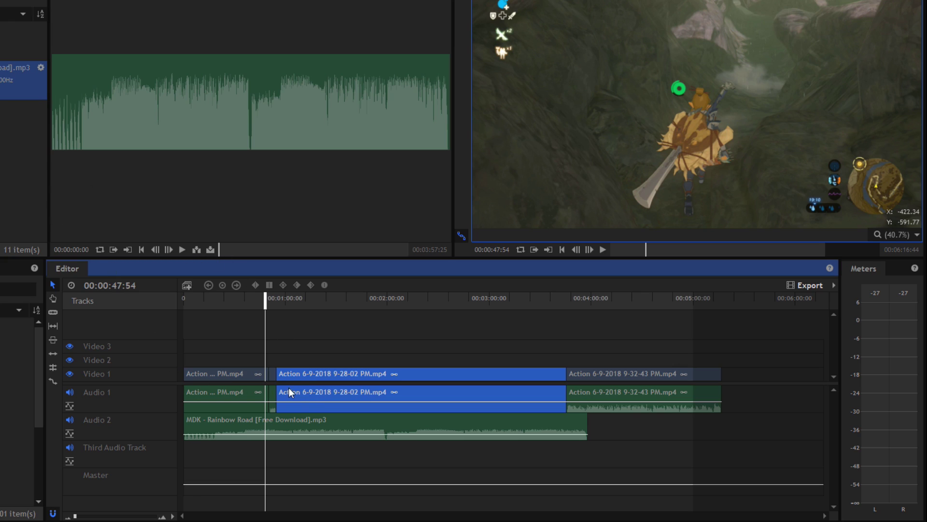
{"action": "mouse_move", "coordinate": [246, 399]}
{"action": "left_mouse_down"}
{"action": "mouse_move", "coordinate": [237, 406]}
{"action": "mouse_move", "coordinate": [245, 407]}
{"action": "left_mouse_up"}
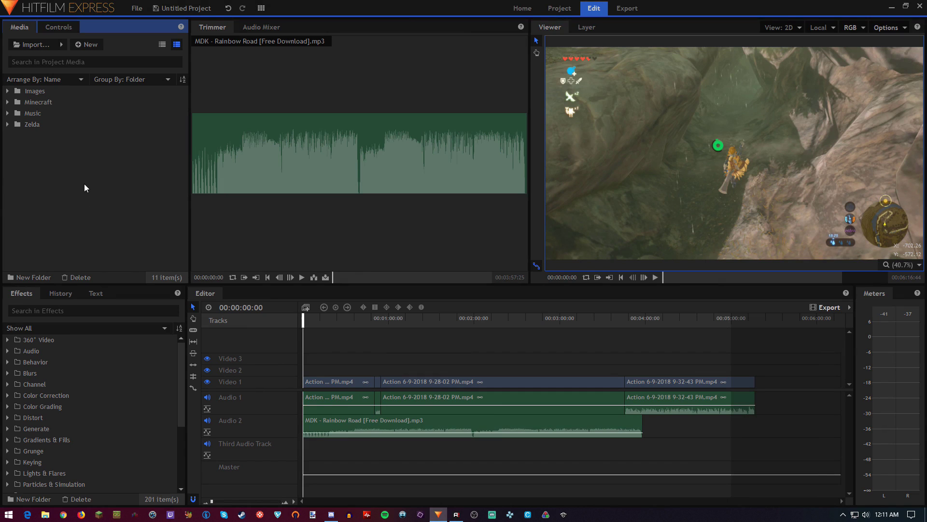
Place MHA.png from the Images folder on Video 2 just before 00:01:43:29 and set the playhead over it at 00:01:42:48
{"action": "left_click", "coordinate": [7, 94]}
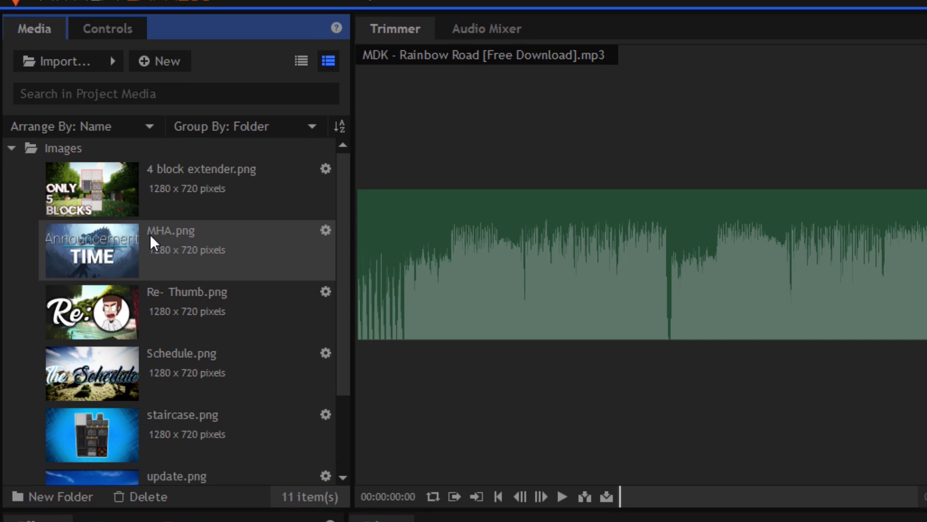
{"action": "left_click_drag", "start_coordinate": [140, 240], "coordinate": [795, 521]}
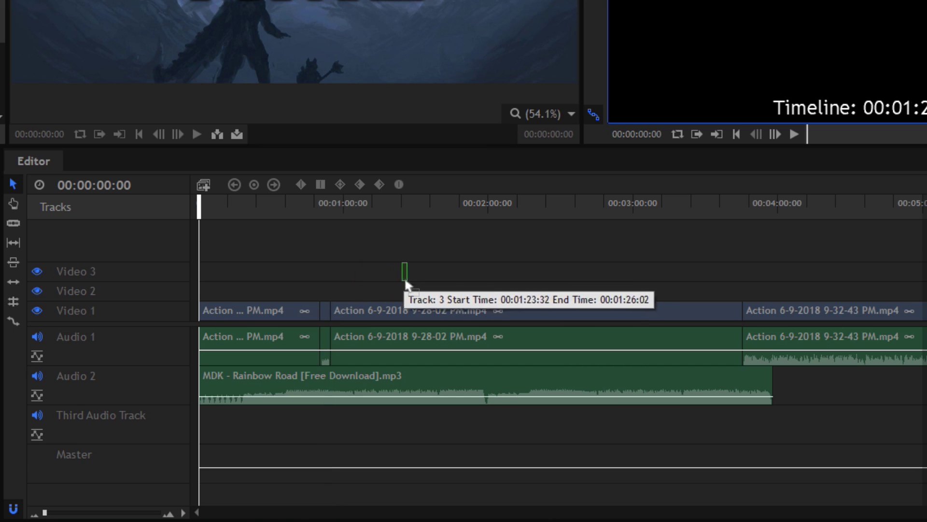
{"action": "left_click_drag", "start_coordinate": [405, 285], "coordinate": [448, 299]}
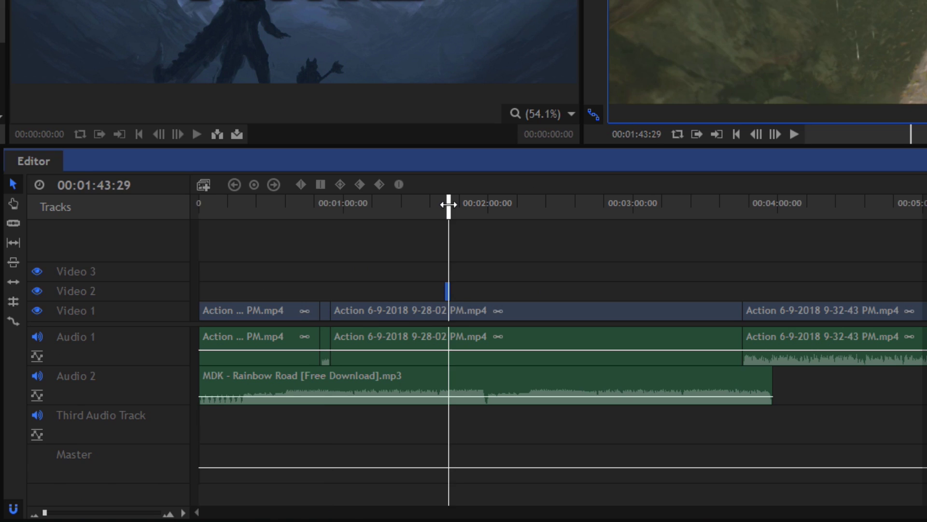
{"action": "left_click", "coordinate": [449, 204]}
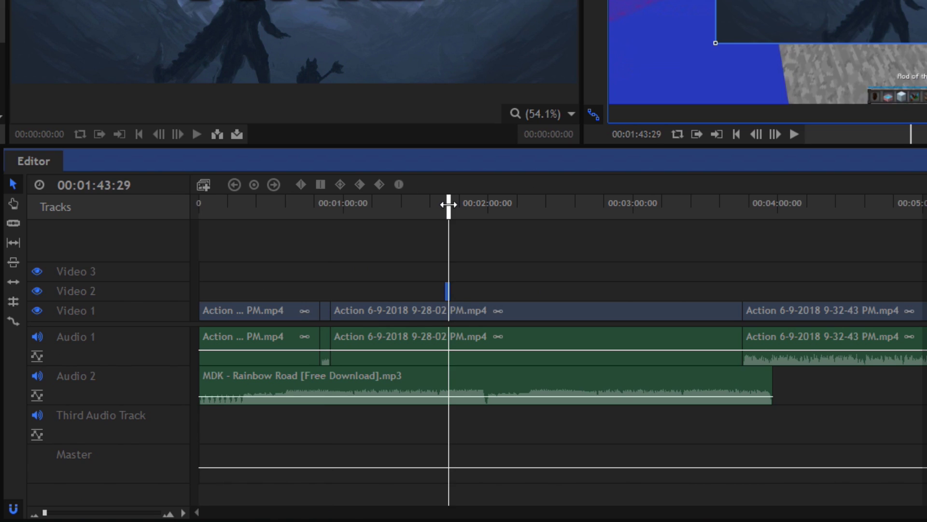
{"action": "left_click_drag", "start_coordinate": [449, 205], "coordinate": [445, 201]}
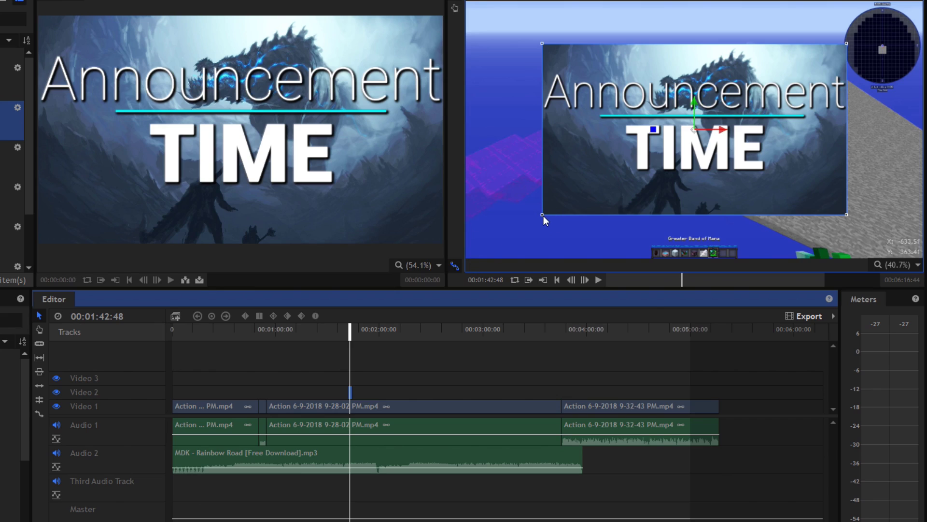
Scale the MHA.png overlay to about a third of the frame's width and move it near the frame's upper-left corner
{"action": "mouse_move", "coordinate": [542, 216]}
{"action": "left_mouse_down"}
{"action": "mouse_move", "coordinate": [511, 240]}
{"action": "mouse_move", "coordinate": [513, 226]}
{"action": "mouse_move", "coordinate": [542, 231]}
{"action": "mouse_move", "coordinate": [531, 225]}
{"action": "left_mouse_up"}
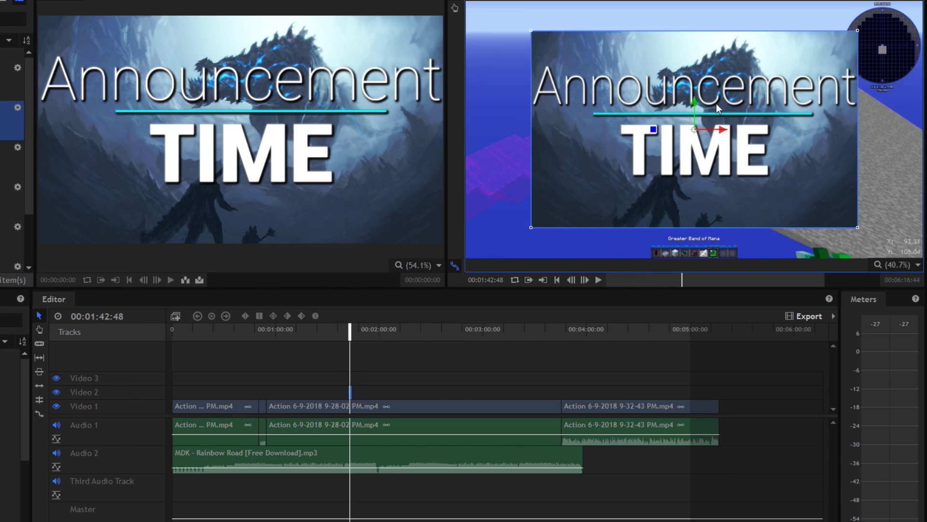
{"action": "key", "text": "ctrl+z"}
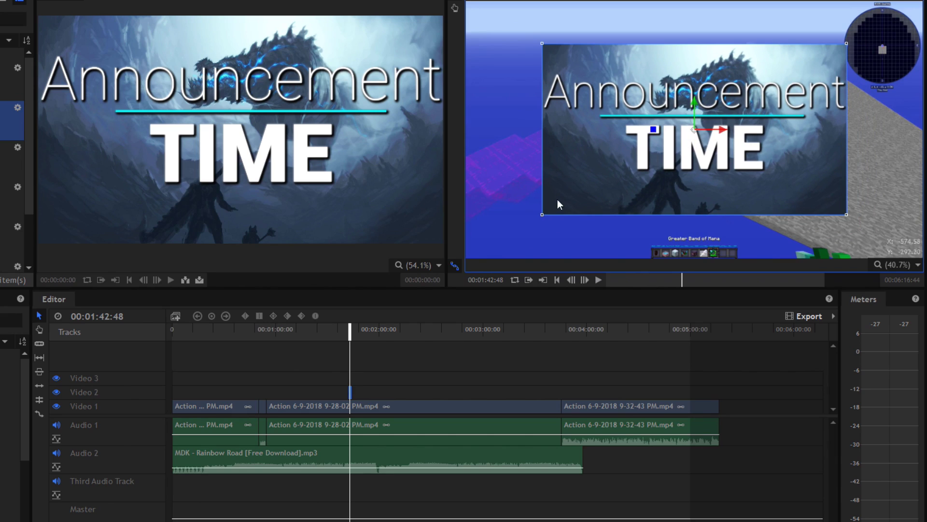
{"action": "left_click_drag", "start_coordinate": [542, 214], "coordinate": [503, 235]}
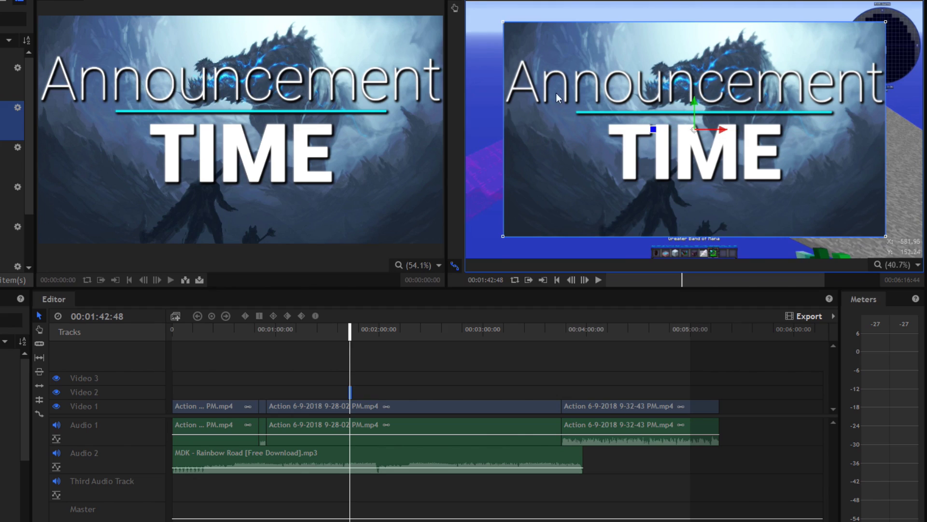
{"action": "left_click_drag", "start_coordinate": [722, 129], "coordinate": [676, 87]}
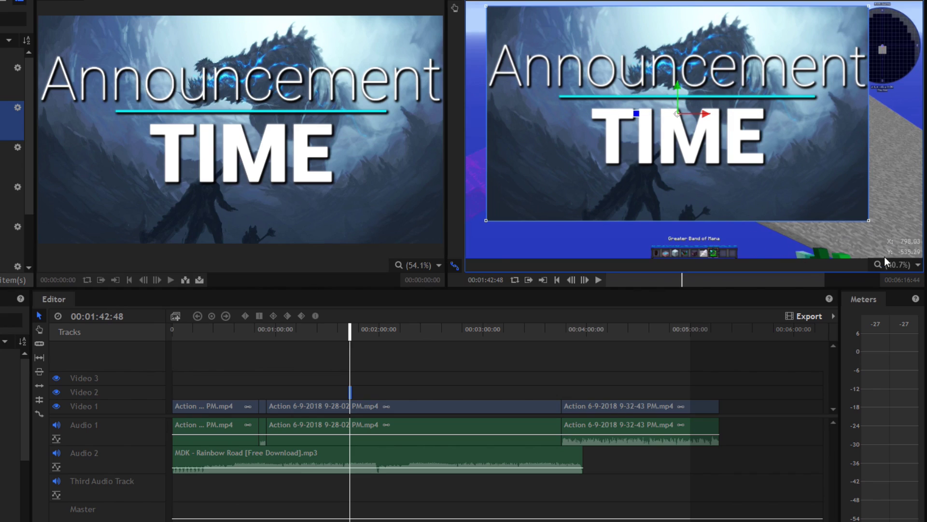
{"action": "left_click_drag", "start_coordinate": [869, 221], "coordinate": [759, 181]}
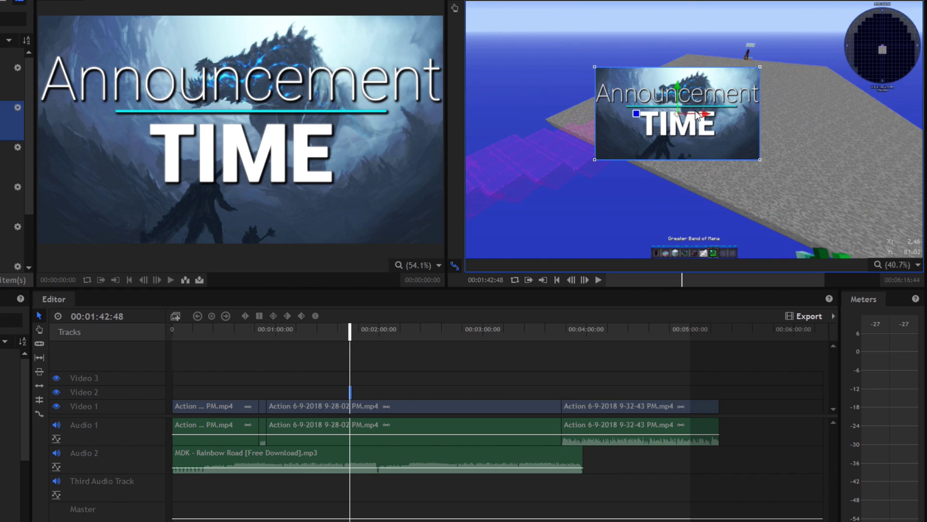
{"action": "left_click_drag", "start_coordinate": [697, 115], "coordinate": [588, 67]}
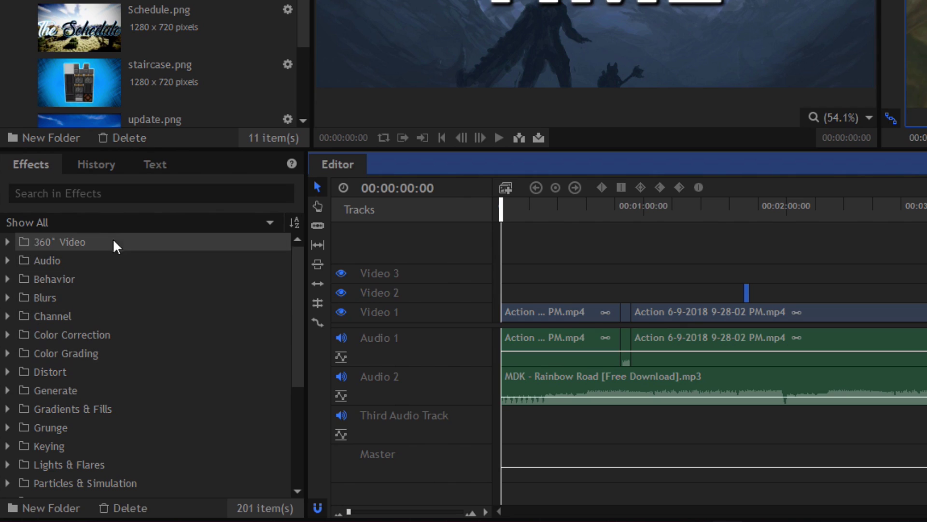
Search the effects for "fade" and apply the Fade to Color transition to the start of the first Video 1 clip
{"action": "left_click", "coordinate": [83, 201]}
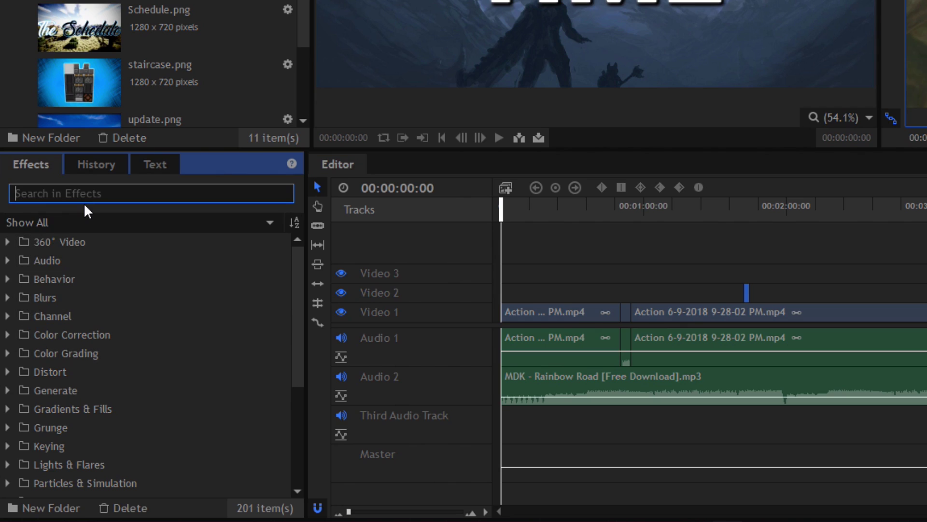
{"action": "type", "text": "fade"}
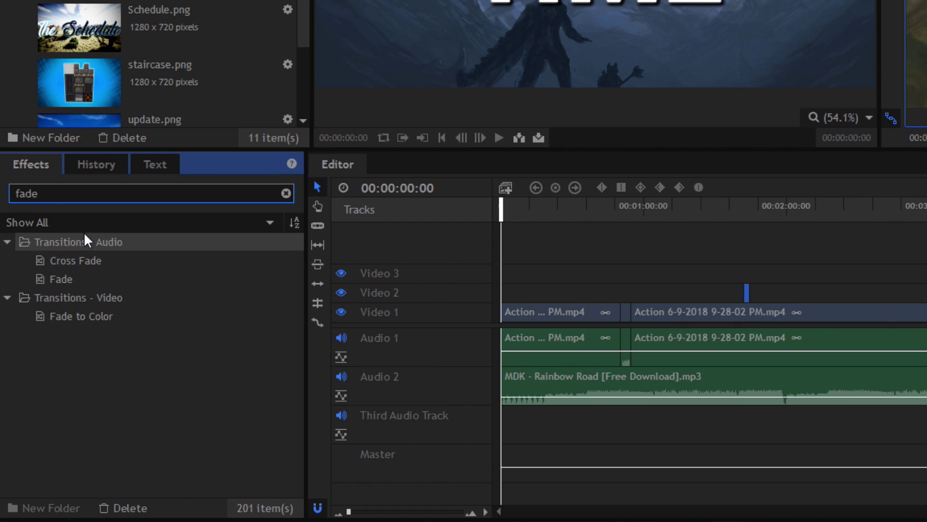
{"action": "mouse_move", "coordinate": [56, 315]}
{"action": "left_mouse_down"}
{"action": "mouse_move", "coordinate": [191, 389]}
{"action": "mouse_move", "coordinate": [464, 364]}
{"action": "mouse_move", "coordinate": [514, 301]}
{"action": "mouse_move", "coordinate": [508, 307]}
{"action": "left_mouse_up"}
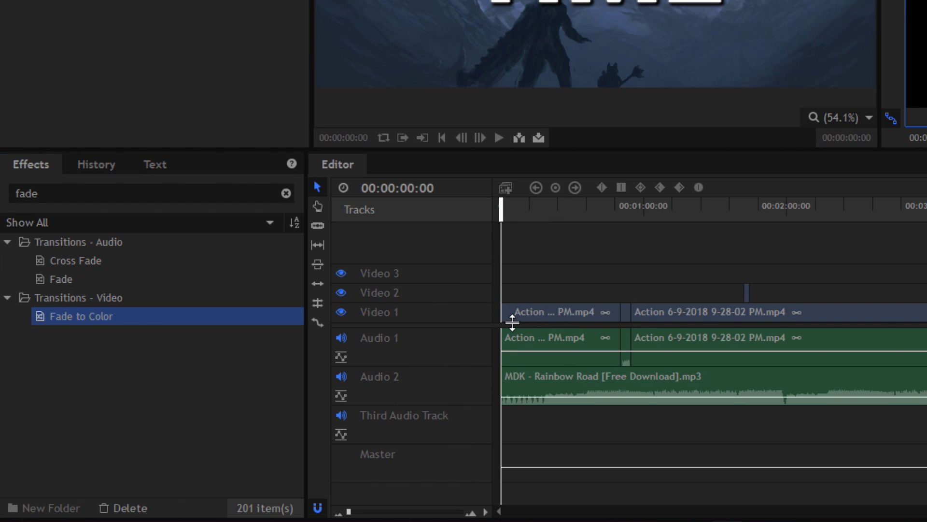
Extend the opening Fade to Color transition to about 5 seconds and play back the fade-in
{"action": "scroll", "coordinate": [542, 348], "scroll_direction": "up", "scroll_amount": 4}
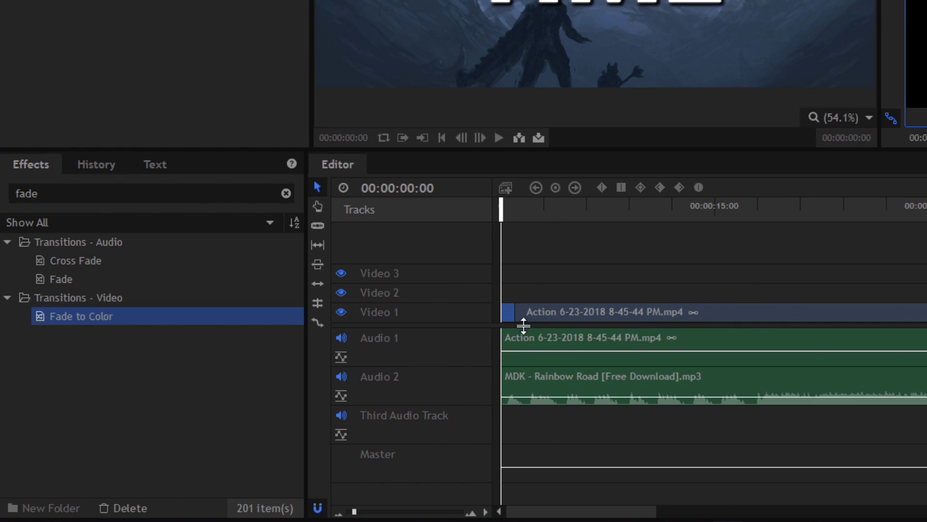
{"action": "mouse_move", "coordinate": [354, 512]}
{"action": "left_mouse_down"}
{"action": "mouse_move", "coordinate": [376, 512]}
{"action": "mouse_move", "coordinate": [353, 515]}
{"action": "left_mouse_up"}
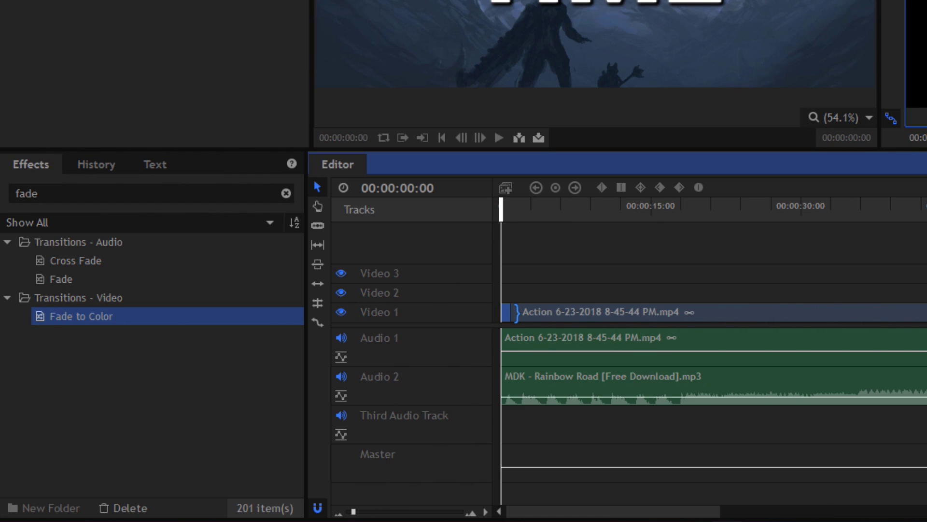
{"action": "left_click_drag", "start_coordinate": [516, 313], "coordinate": [714, 309]}
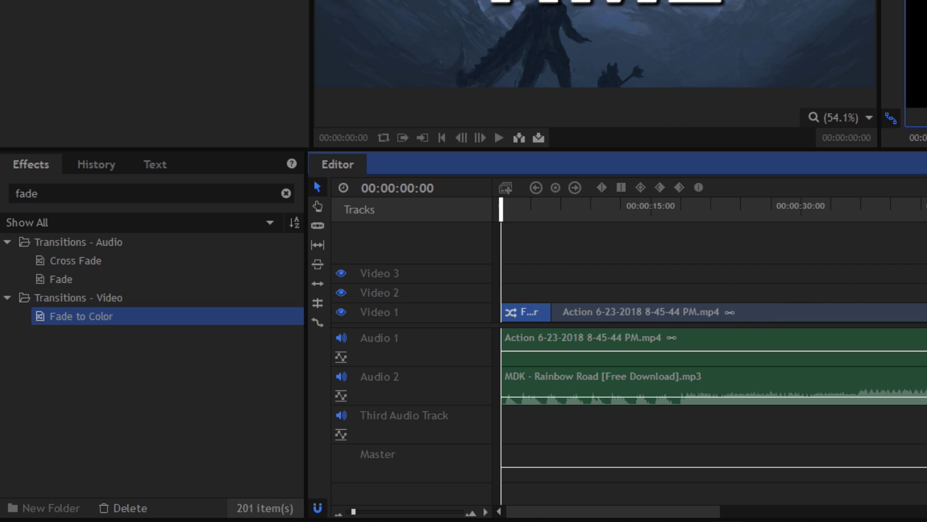
{"action": "left_click", "coordinate": [926, 138]}
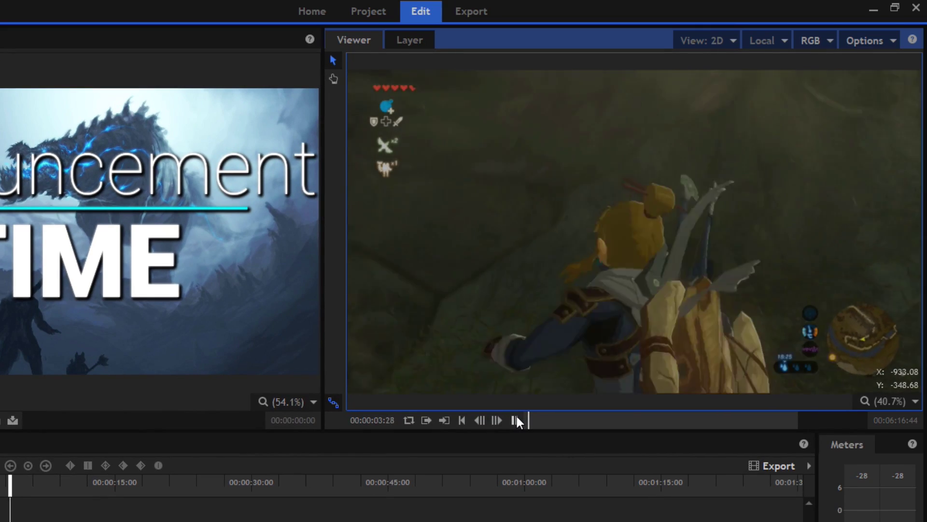
Stop the playback and apply the Fade to Color transition to the start of the MHA.png overlay on Video 2
{"action": "left_click", "coordinate": [516, 419]}
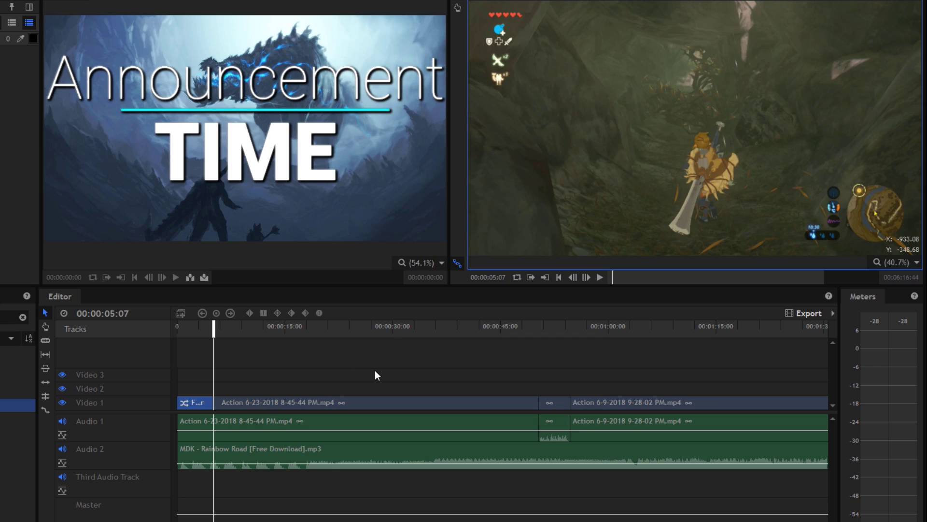
{"action": "key", "text": "minus"}
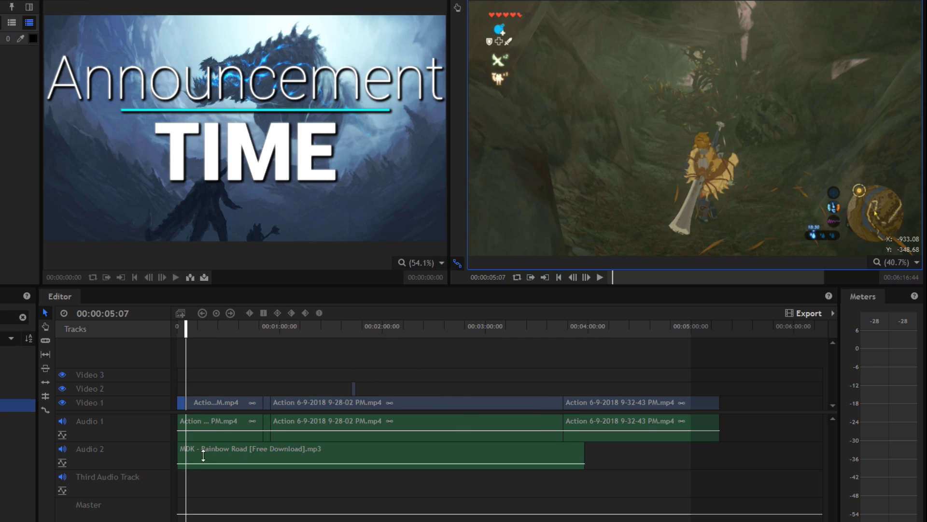
{"action": "left_click", "coordinate": [349, 332]}
{"action": "key", "text": "equal"}
{"action": "left_click_drag", "start_coordinate": [19, 404], "coordinate": [435, 392]}
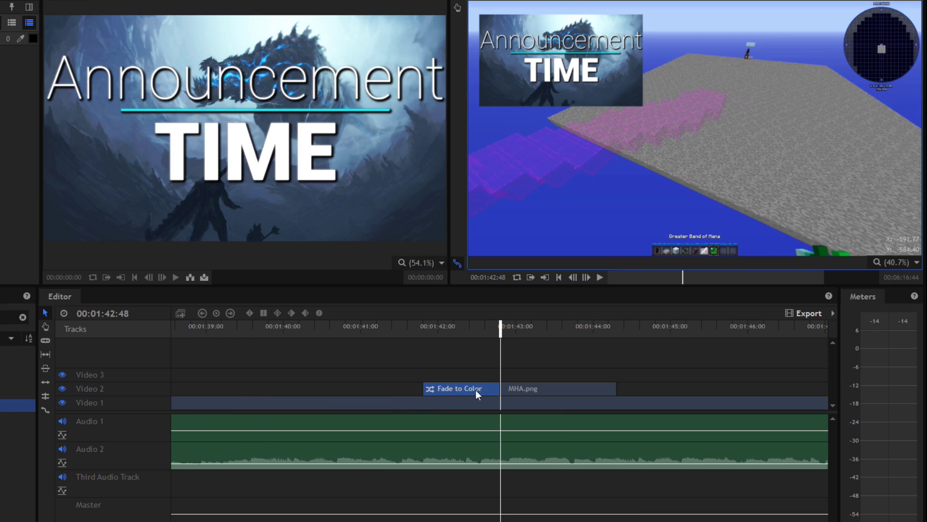
Shorten the Fade to Color transition on MHA.png to about 20 frames and play it back from 00:01:41:40
{"action": "left_click_drag", "start_coordinate": [501, 393], "coordinate": [451, 386]}
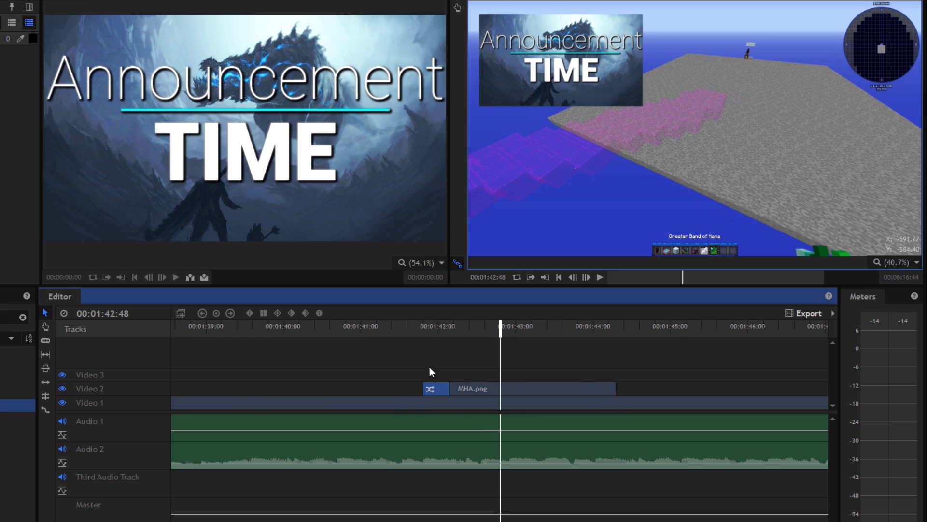
{"action": "left_click", "coordinate": [412, 329]}
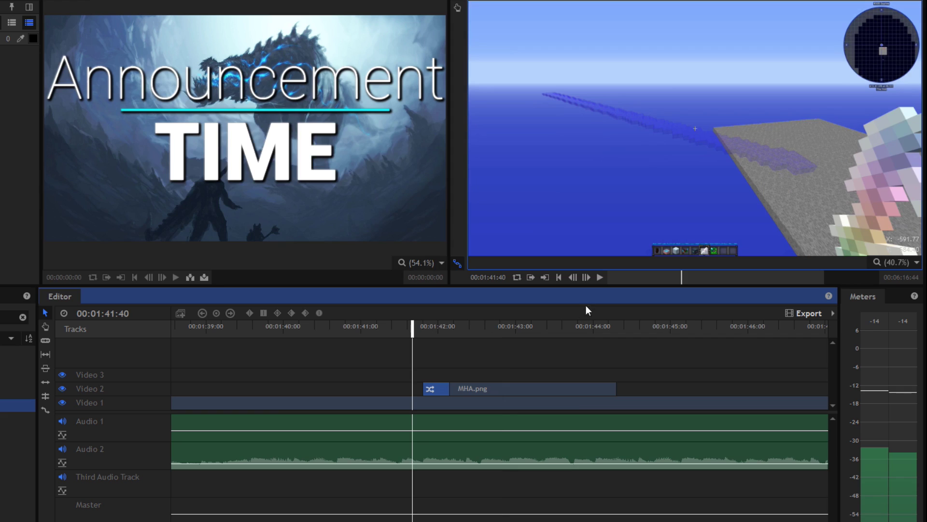
{"action": "left_click", "coordinate": [600, 277]}
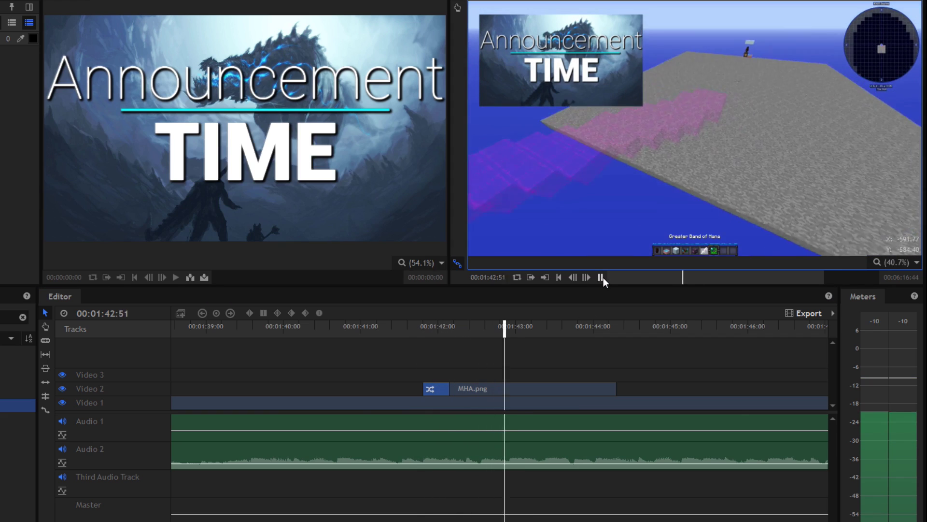
{"action": "left_click", "coordinate": [600, 278]}
Extend the Fade to Color transition on MHA.png to about 1.2 seconds and play it back from 00:01:41:20
{"action": "left_click_drag", "start_coordinate": [446, 389], "coordinate": [515, 388]}
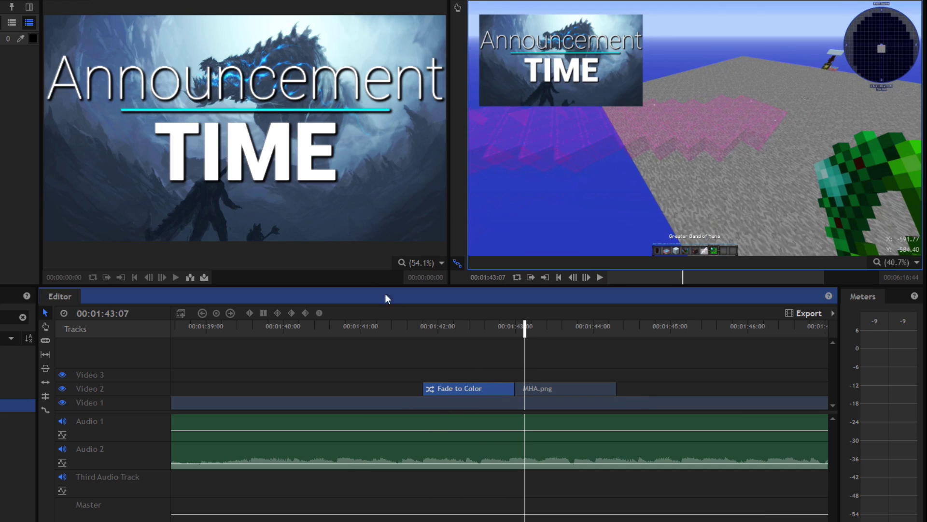
{"action": "left_click_drag", "start_coordinate": [422, 334], "coordinate": [387, 329]}
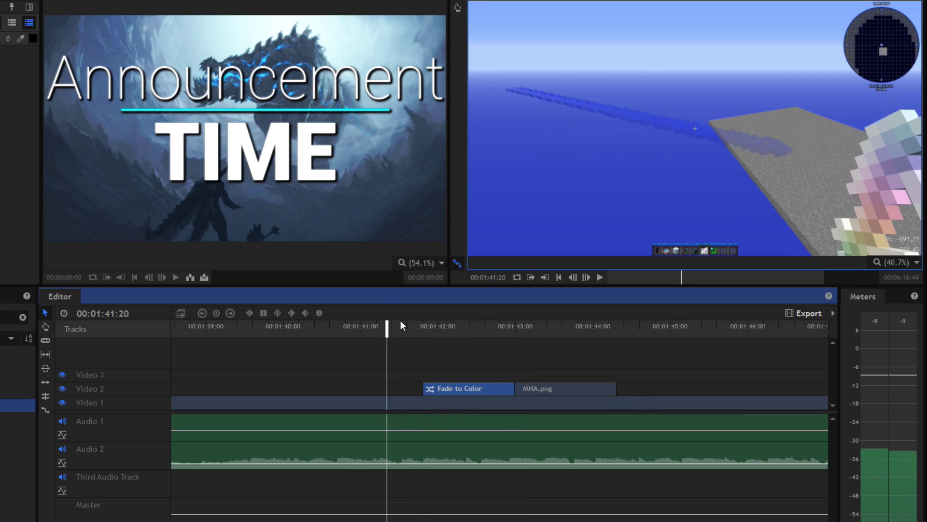
{"action": "left_click", "coordinate": [600, 279]}
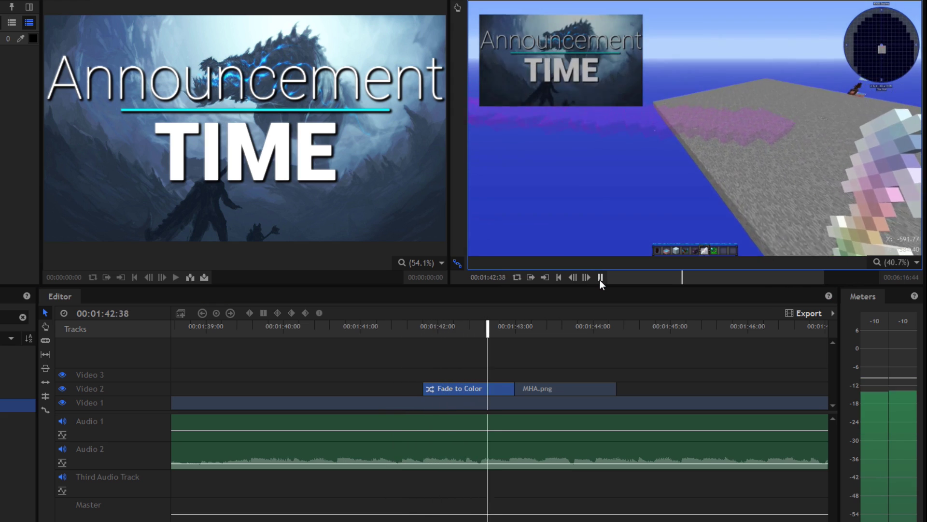
{"action": "left_click", "coordinate": [600, 279]}
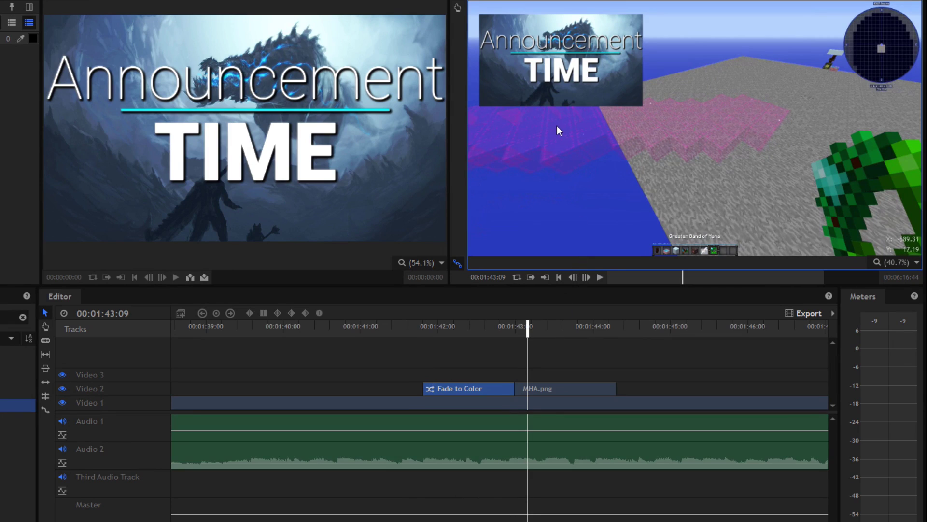
Remove the Fade to Color transition from the MHA.png overlay
{"action": "right_click", "coordinate": [505, 393]}
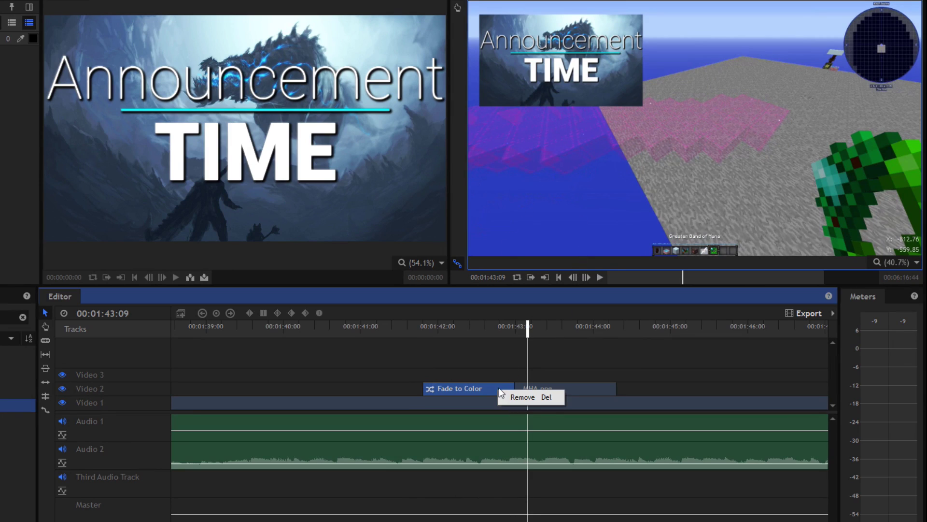
{"action": "left_click", "coordinate": [510, 398]}
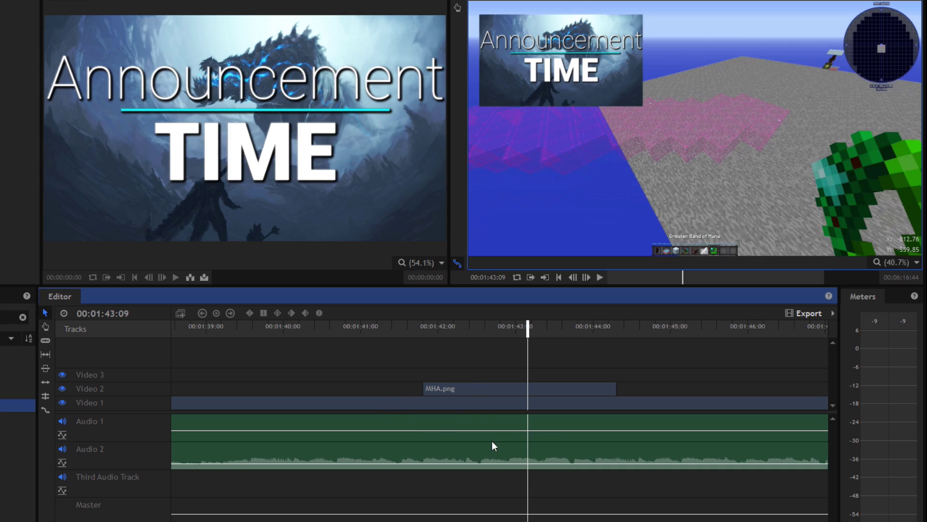
Select MHA.png, set the playhead at its start at 00:01:41:48 and expand its Transform properties
{"action": "left_click", "coordinate": [449, 394]}
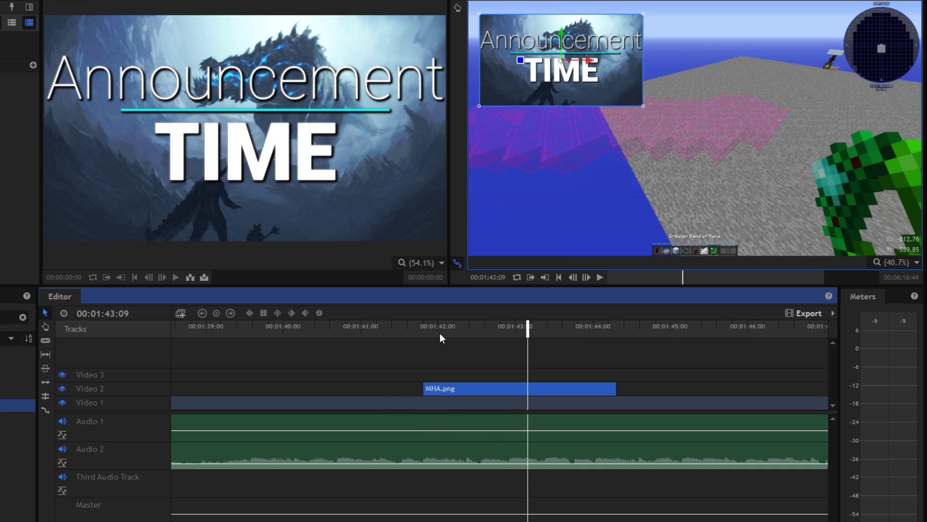
{"action": "left_click", "coordinate": [428, 327]}
{"action": "left_click_drag", "start_coordinate": [427, 327], "coordinate": [422, 326]}
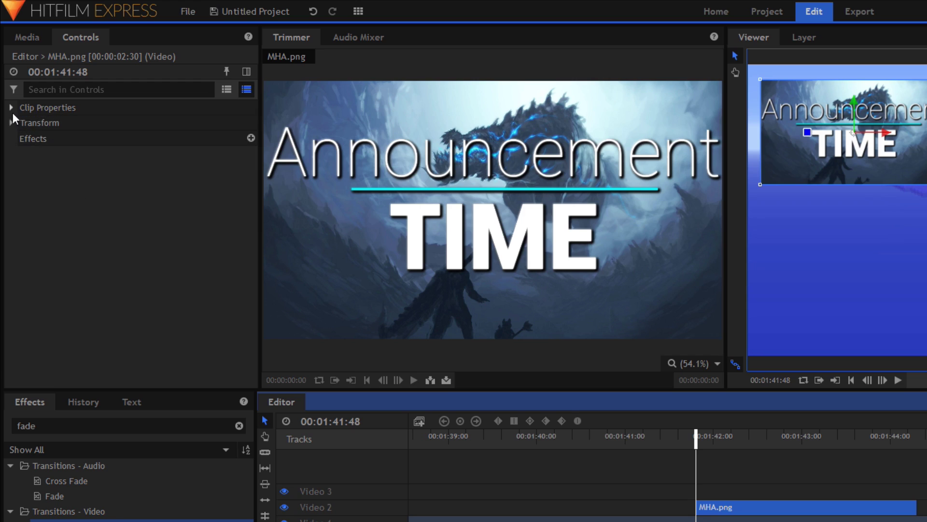
{"action": "left_click", "coordinate": [20, 40]}
{"action": "left_click", "coordinate": [70, 39]}
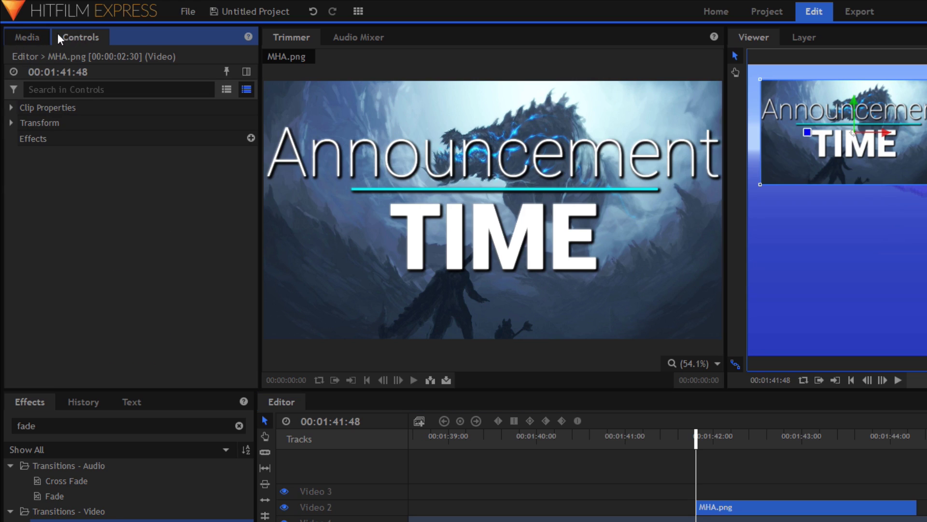
{"action": "left_click", "coordinate": [13, 124]}
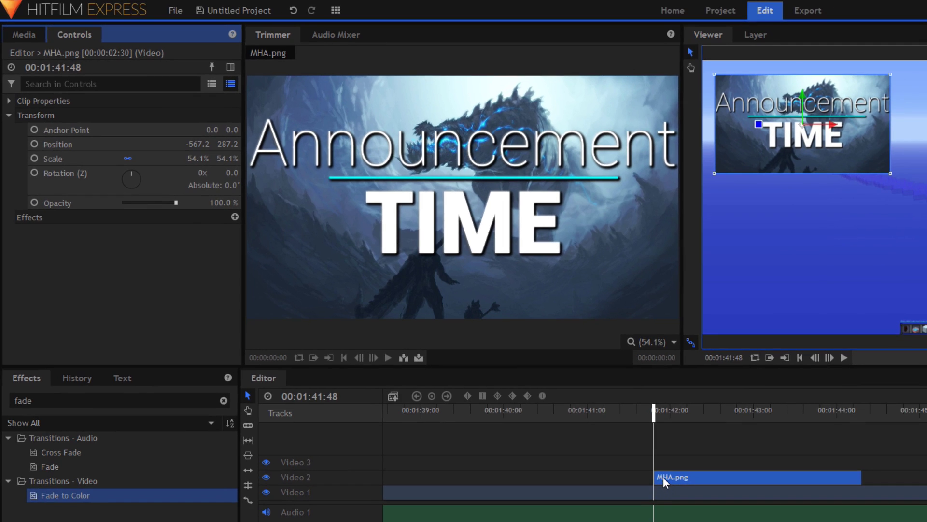
Play back the MHA.png overlay from 00:01:41:42 through its end to see how it appears without a fade
{"action": "scroll", "coordinate": [678, 485], "scroll_direction": "up", "scroll_amount": 3}
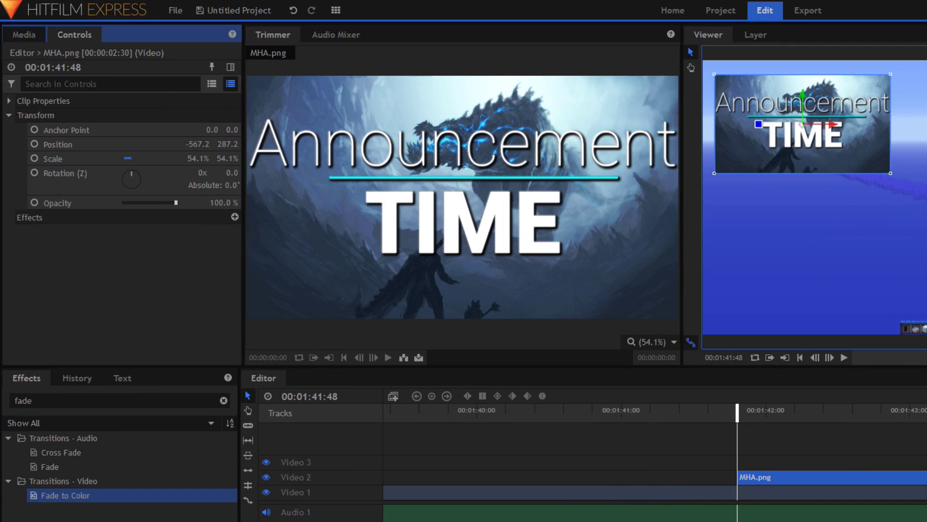
{"action": "scroll", "coordinate": [655, 459], "scroll_direction": "right", "scroll_amount": 3}
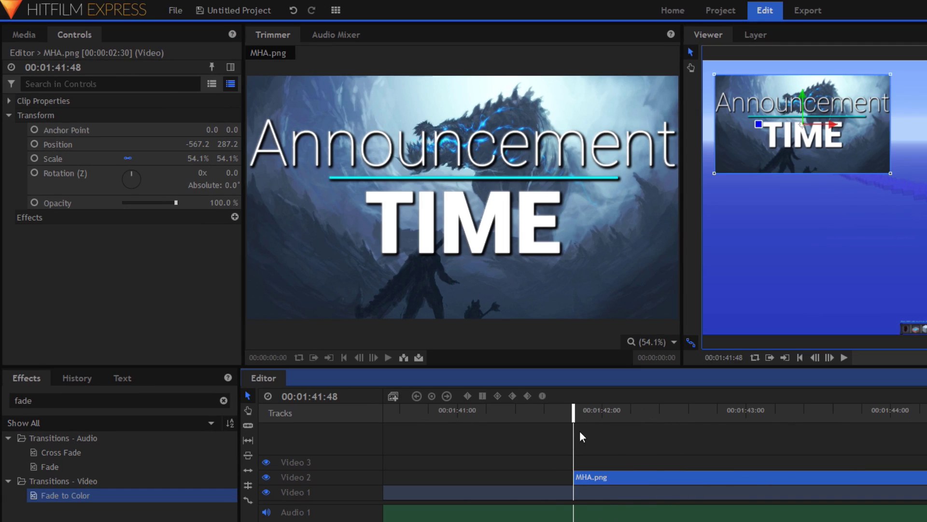
{"action": "left_click", "coordinate": [559, 411]}
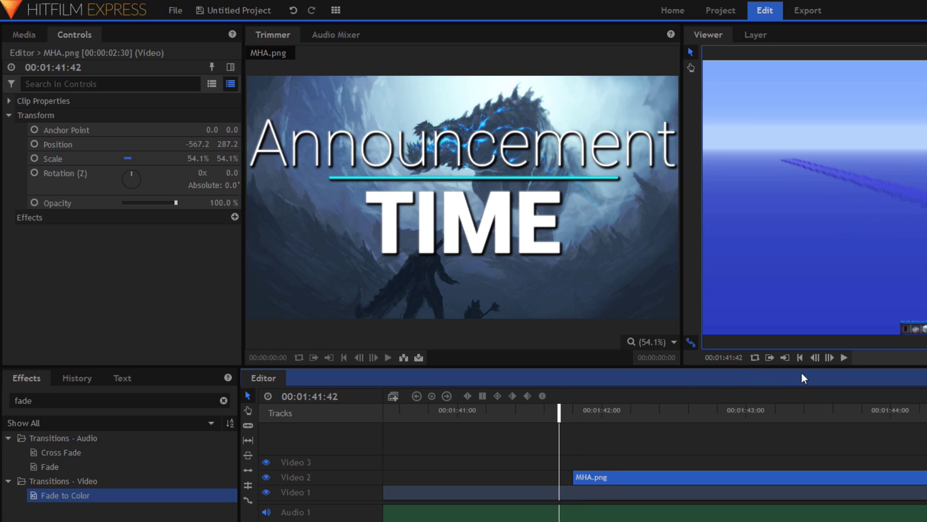
{"action": "left_click", "coordinate": [845, 358]}
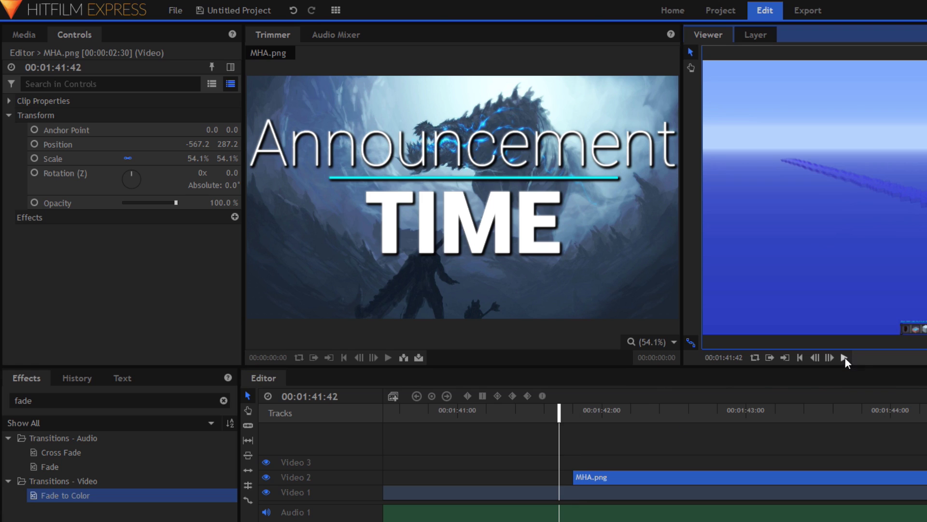
{"action": "left_click", "coordinate": [845, 358]}
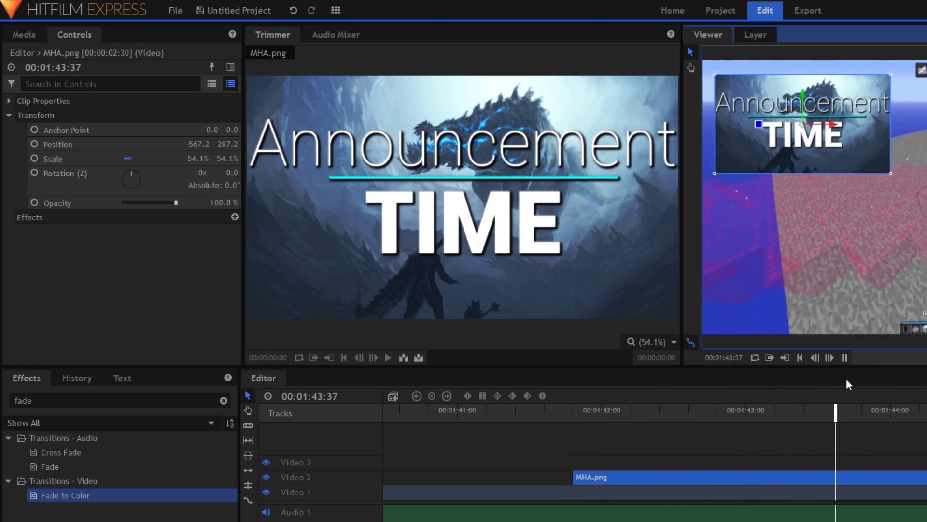
{"action": "left_click", "coordinate": [845, 359]}
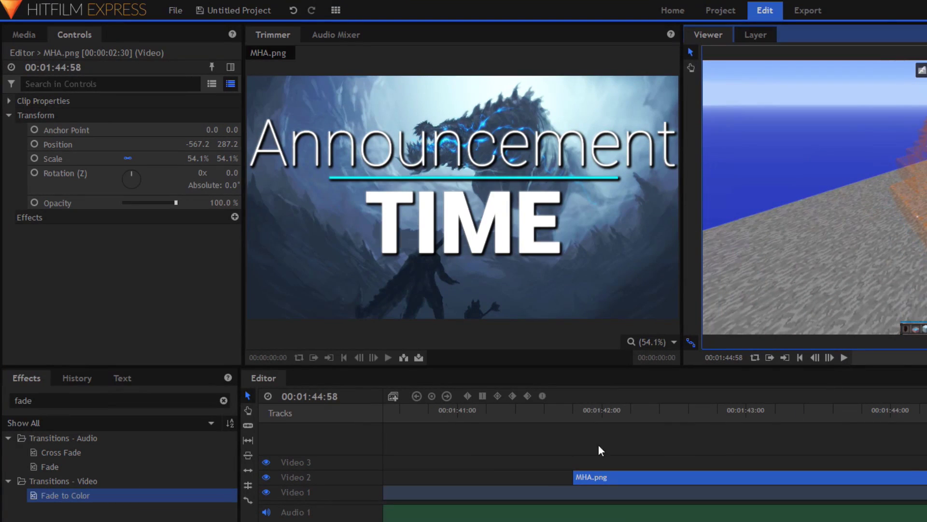
Enable opacity keyframing for MHA.png at 00:01:41:48 and set the opacity there to 0%
{"action": "left_click_drag", "start_coordinate": [578, 408], "coordinate": [571, 408]}
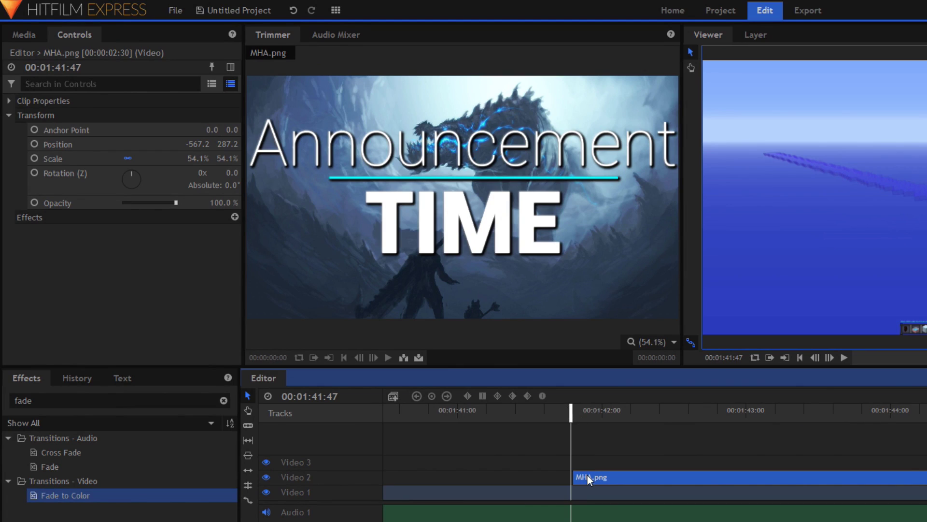
{"action": "left_click_drag", "start_coordinate": [572, 418], "coordinate": [574, 420]}
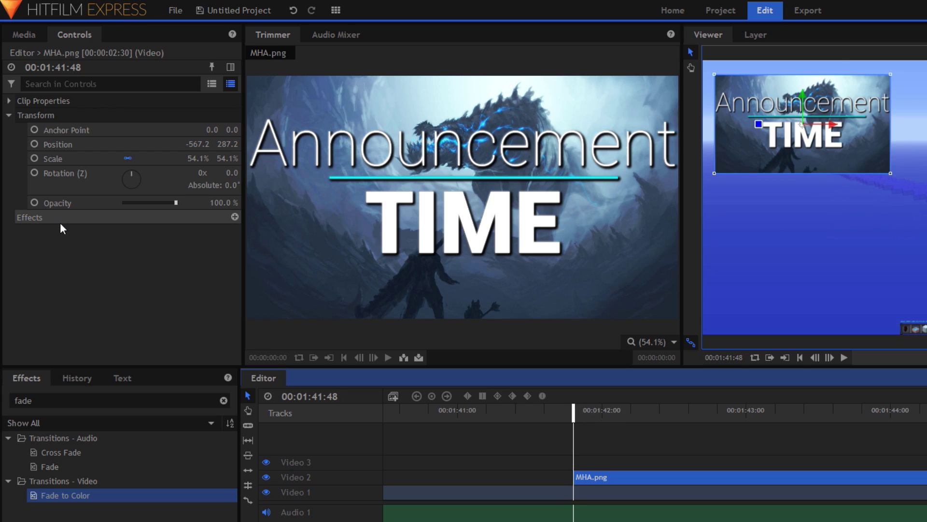
{"action": "left_click", "coordinate": [34, 204]}
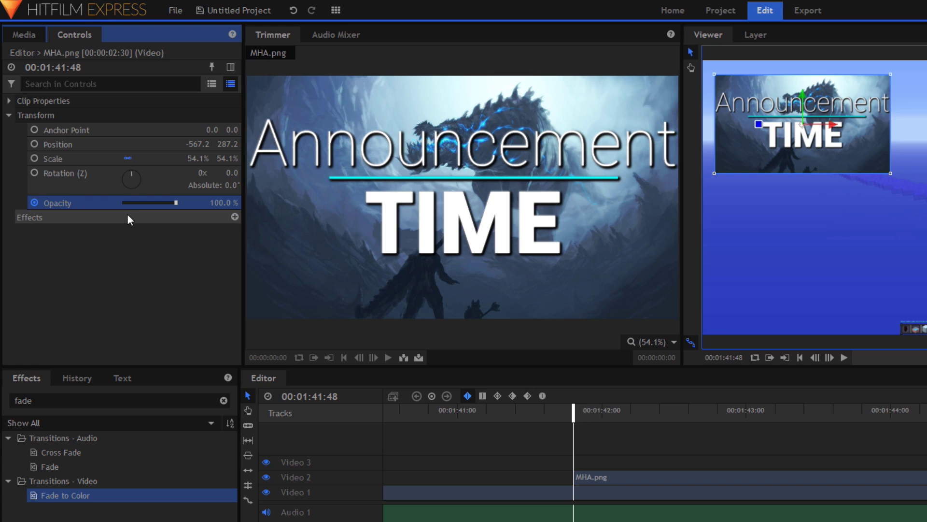
{"action": "left_click_drag", "start_coordinate": [134, 201], "coordinate": [116, 201]}
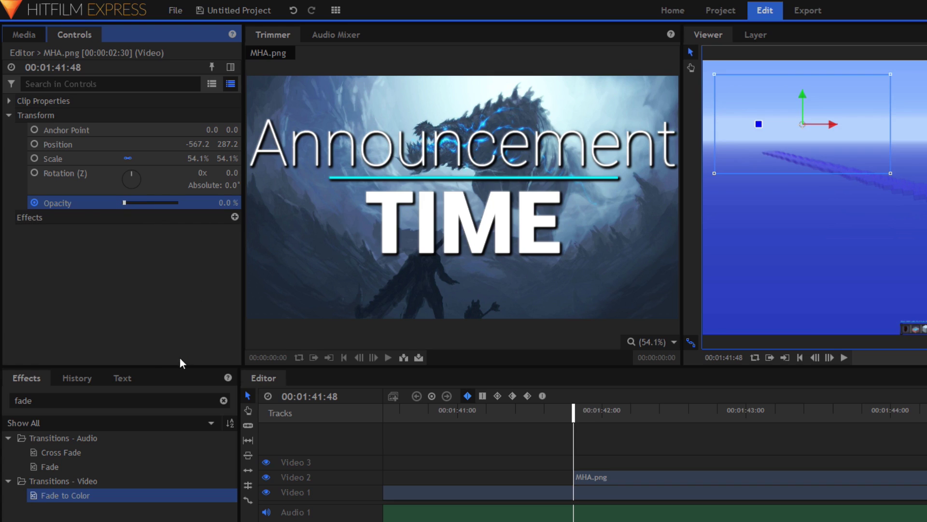
Set the playhead to 00:01:42:00 and raise the MHA.png opacity to 100%
{"action": "left_click", "coordinate": [323, 397]}
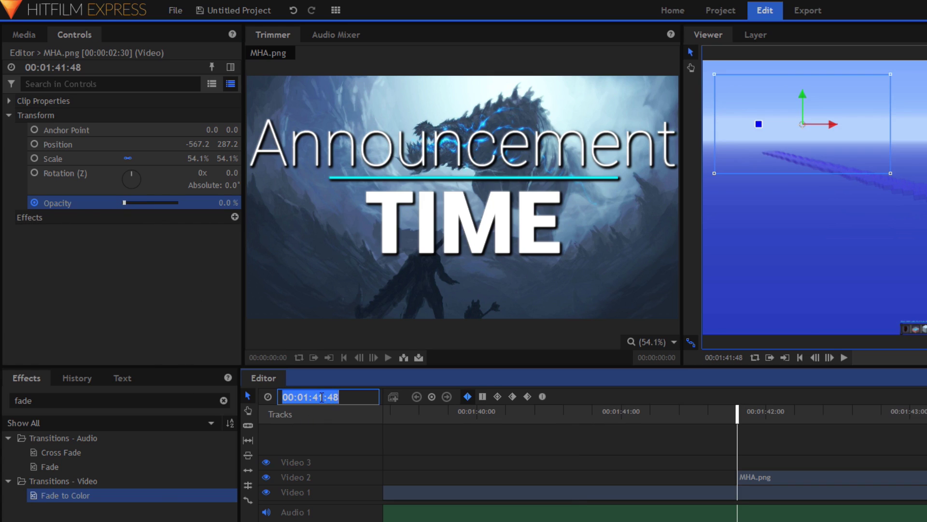
{"action": "left_click", "coordinate": [334, 397]}
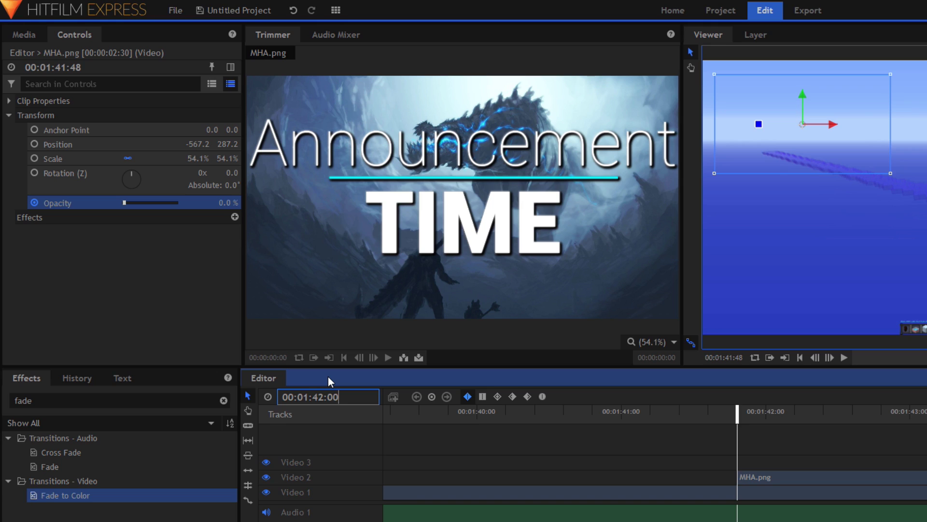
{"action": "key", "text": "Return"}
{"action": "left_click_drag", "start_coordinate": [125, 203], "coordinate": [147, 201]}
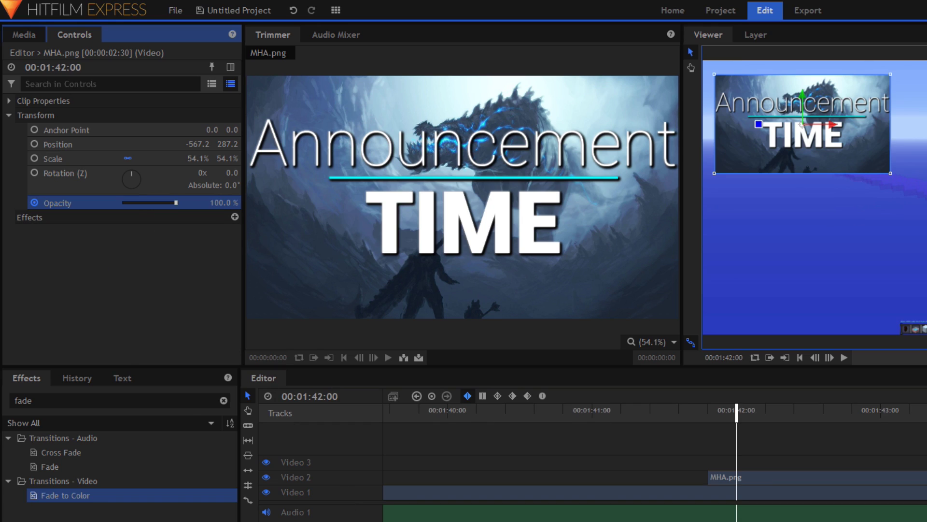
Set the playhead to 00:01:44:09, shortly before MHA.png ends, and add an opacity keyframe at 100%
{"action": "scroll", "coordinate": [652, 459], "scroll_direction": "right", "scroll_amount": 5}
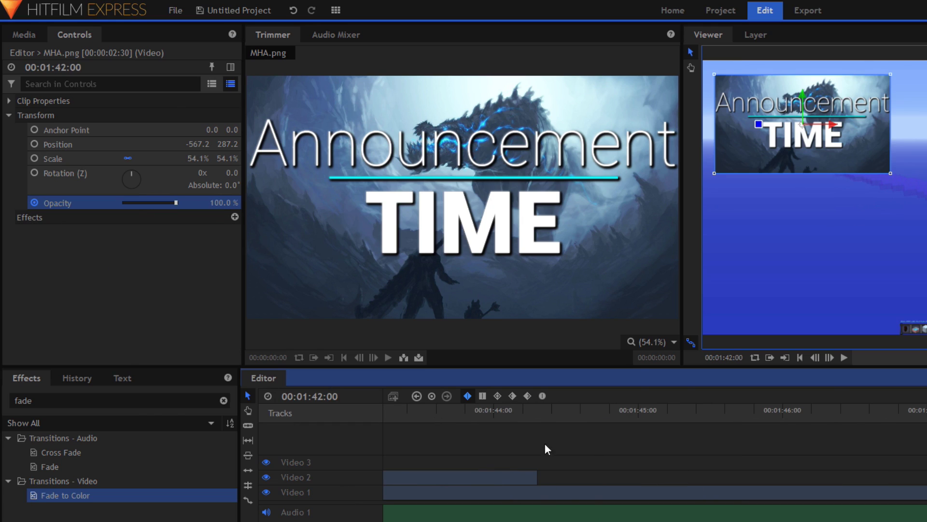
{"action": "left_click", "coordinate": [538, 411]}
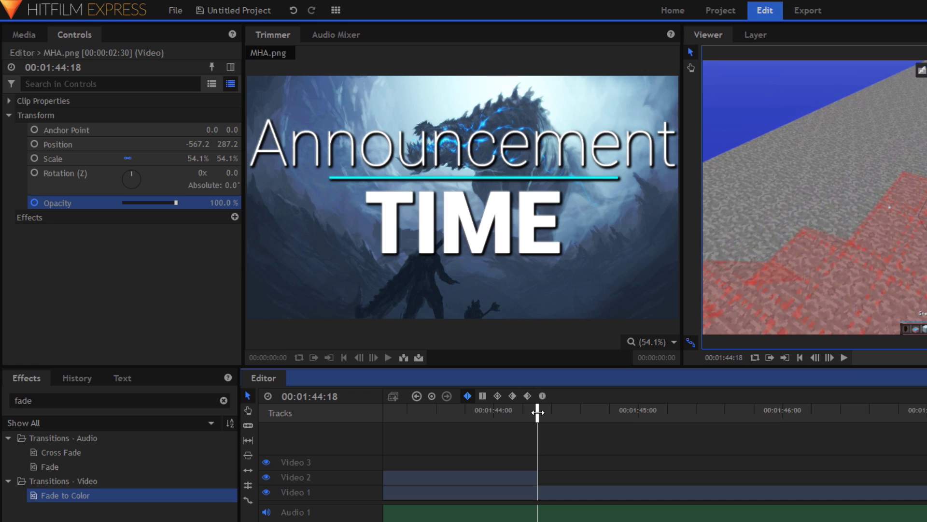
{"action": "left_click", "coordinate": [516, 414]}
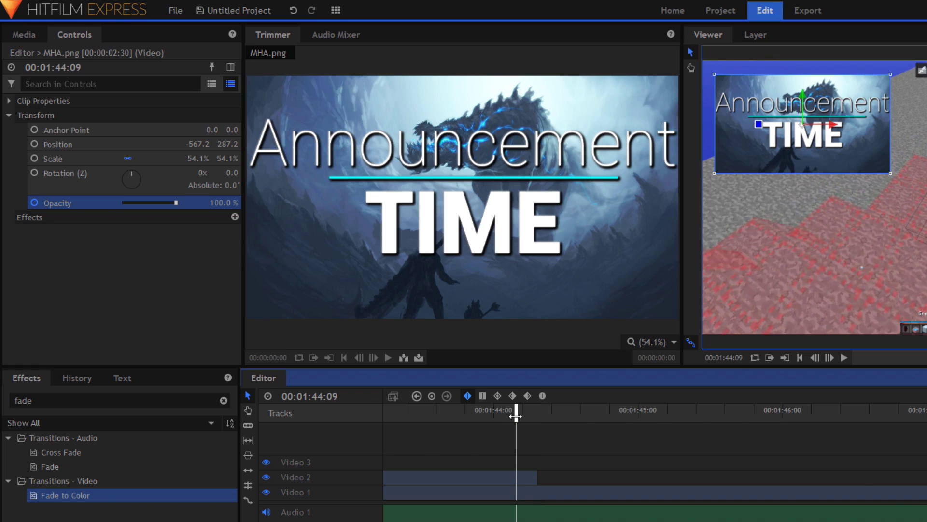
{"action": "scroll", "coordinate": [516, 415], "scroll_direction": "left", "scroll_amount": 5}
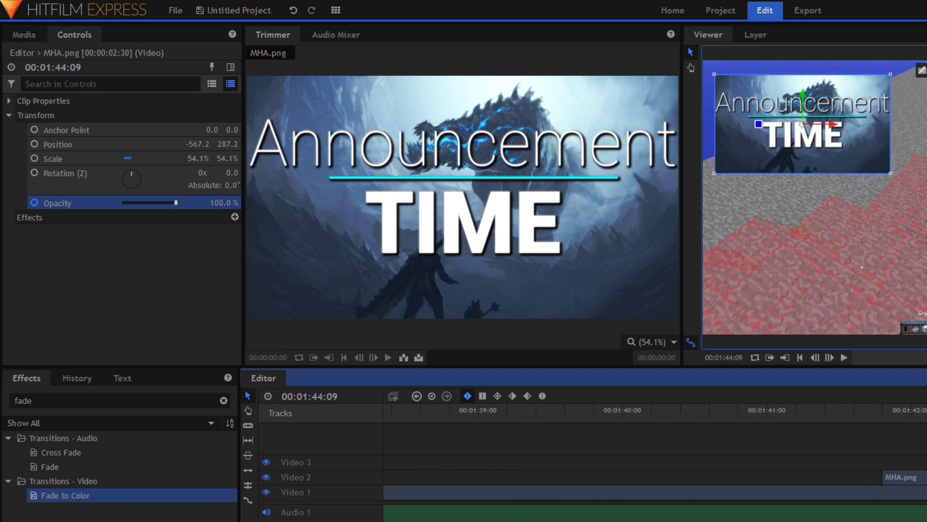
{"action": "scroll", "coordinate": [655, 444], "scroll_direction": "right", "scroll_amount": 5}
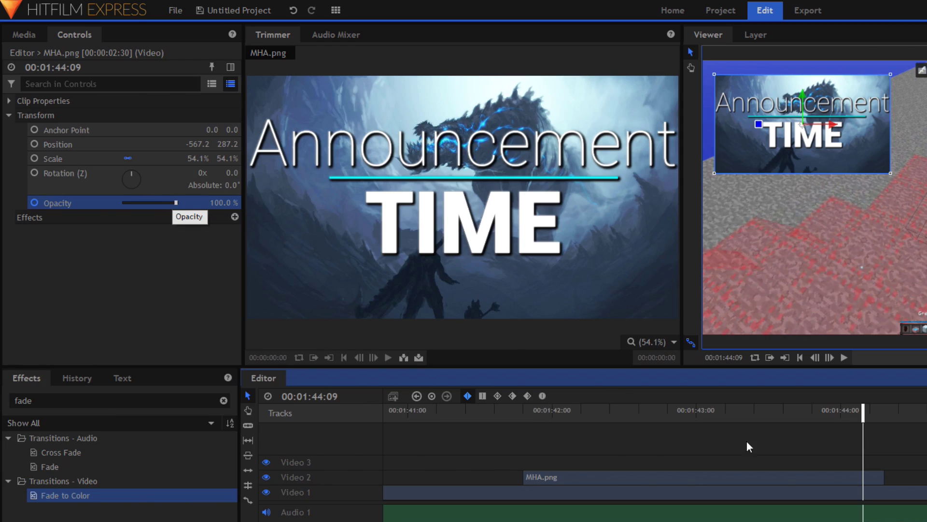
{"action": "left_click", "coordinate": [166, 201]}
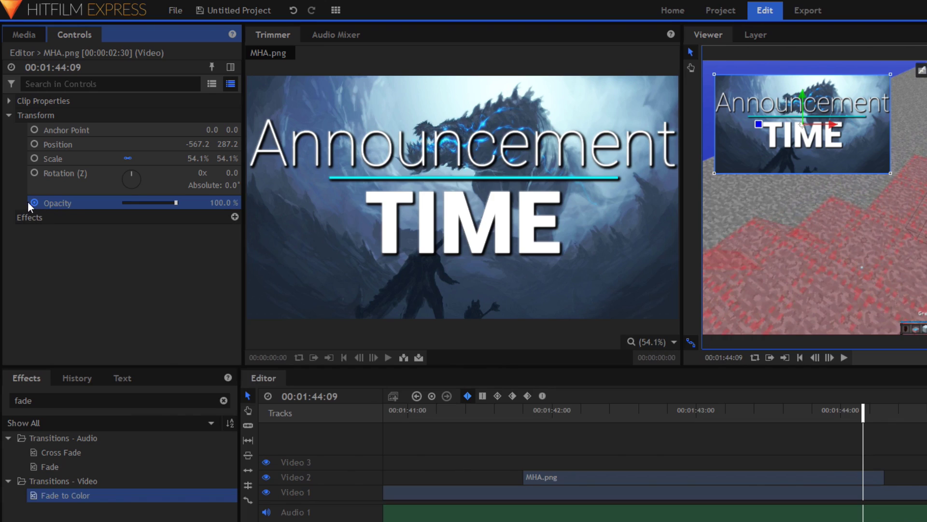
Set the playhead to 00:01:44:17, at the end of MHA.png, and lower its opacity to 0%
{"action": "left_click", "coordinate": [879, 411]}
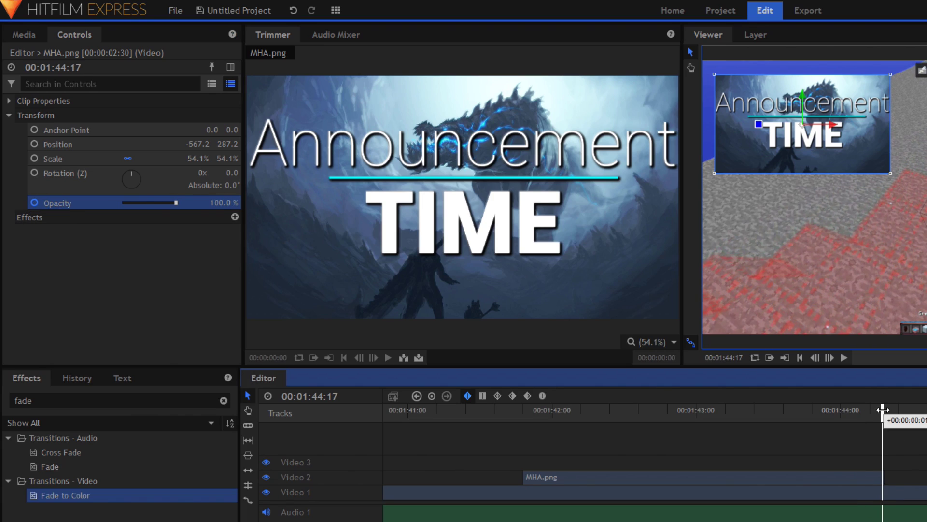
{"action": "left_click_drag", "start_coordinate": [126, 201], "coordinate": [117, 201]}
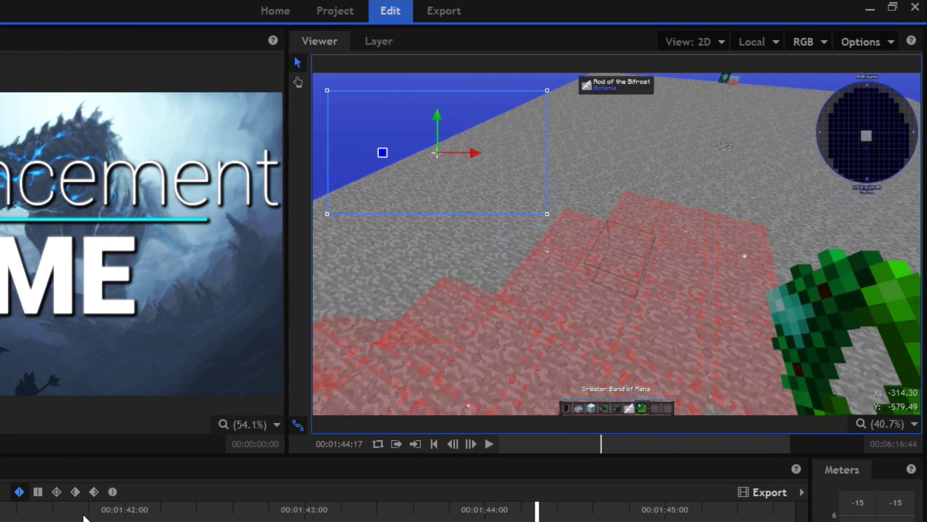
Play back the last part of MHA.png from about 00:01:44:10 to review its opacity fade-out
{"action": "left_click", "coordinate": [519, 413]}
{"action": "left_click", "coordinate": [487, 444]}
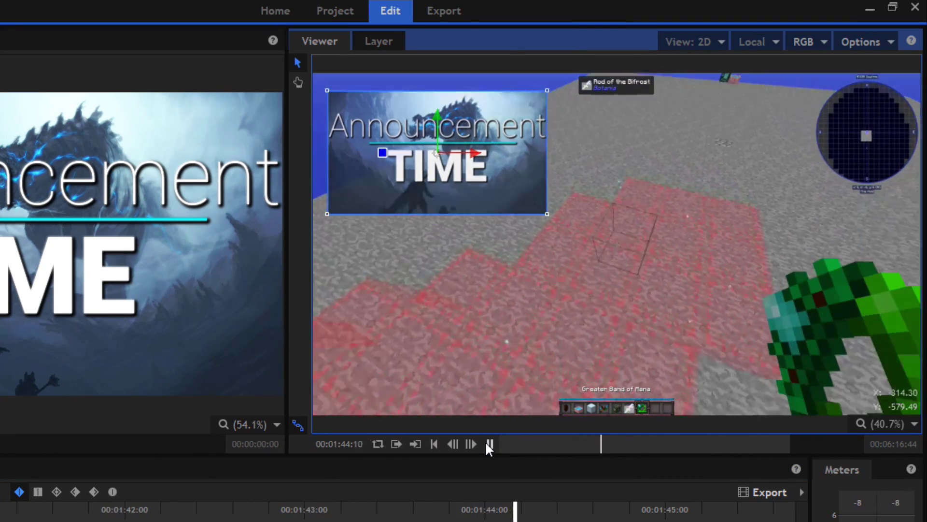
{"action": "left_click", "coordinate": [488, 445]}
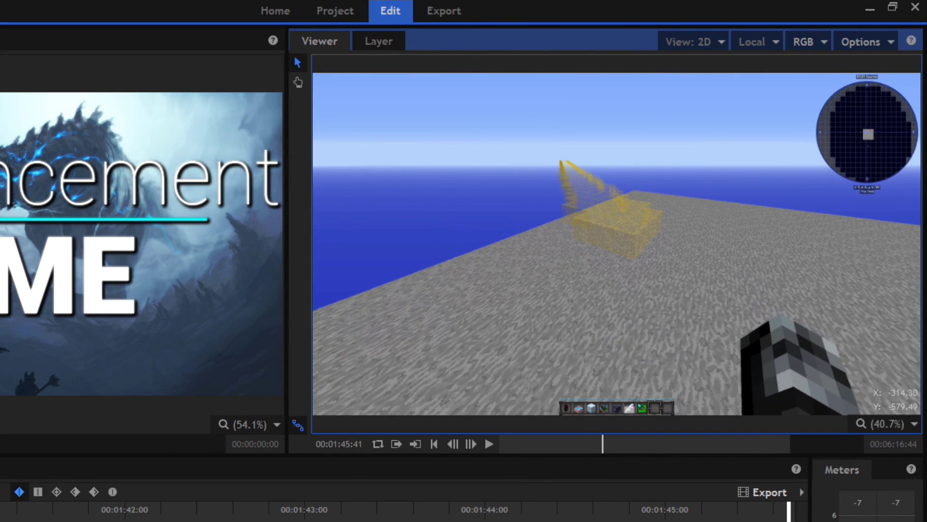
{"action": "scroll", "coordinate": [66, 519], "scroll_direction": "down", "scroll_amount": 10}
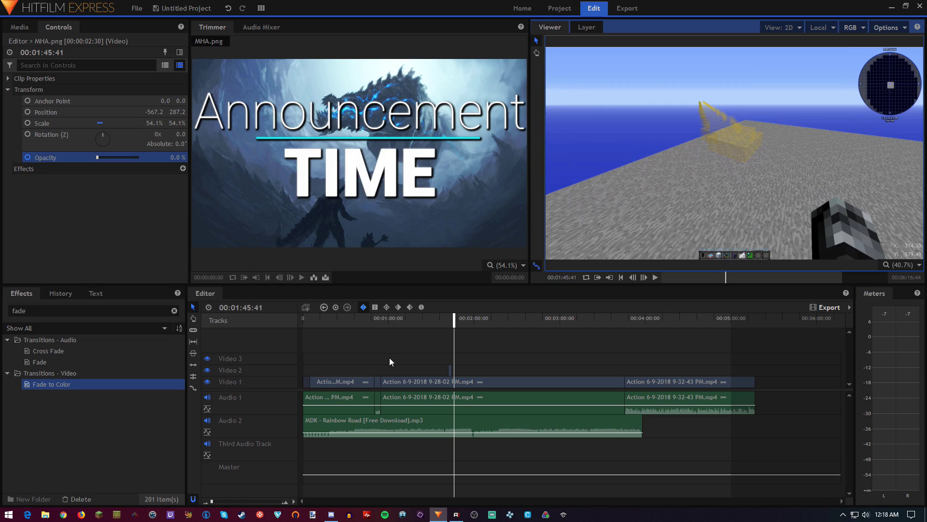
Revert the edit history to the second opacity change after Toggle Property Animation, and play the overlay back from 00:01:43:19
{"action": "left_click", "coordinate": [45, 293]}
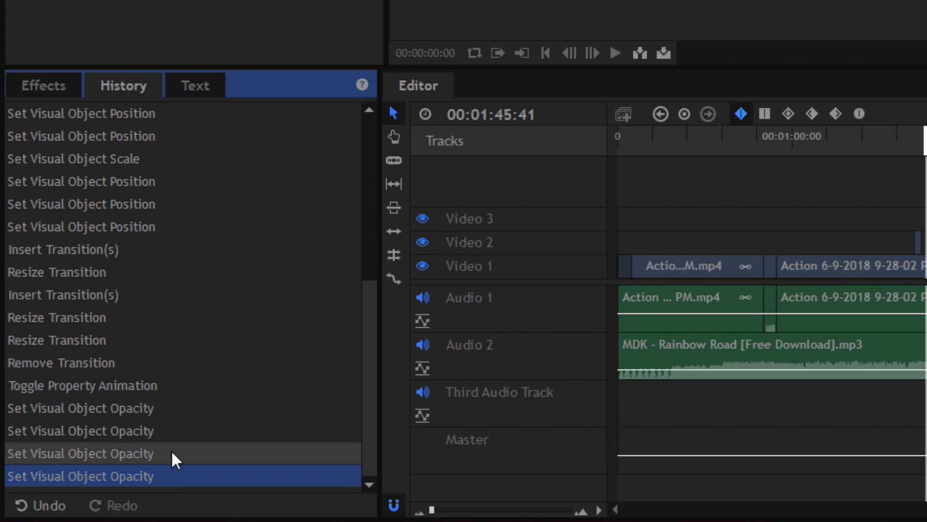
{"action": "left_click", "coordinate": [164, 429]}
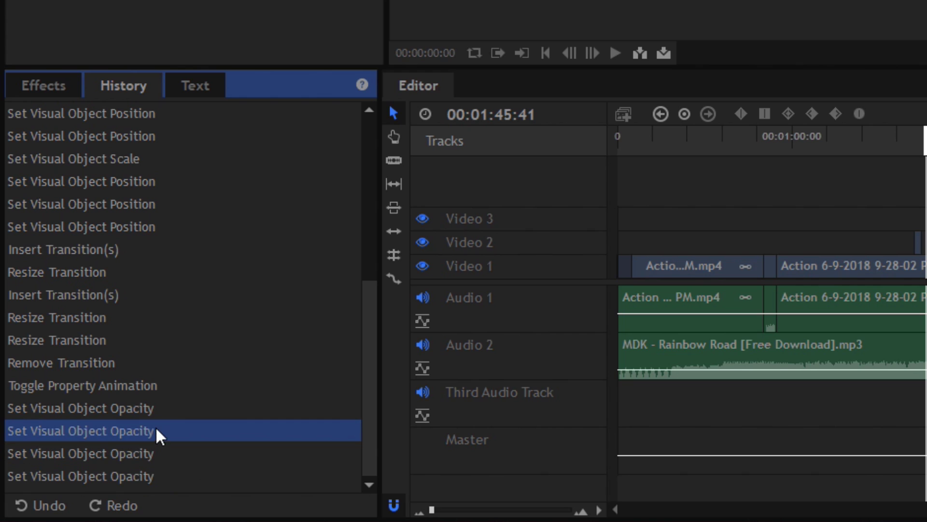
{"action": "left_click", "coordinate": [130, 447]}
{"action": "left_click", "coordinate": [94, 430]}
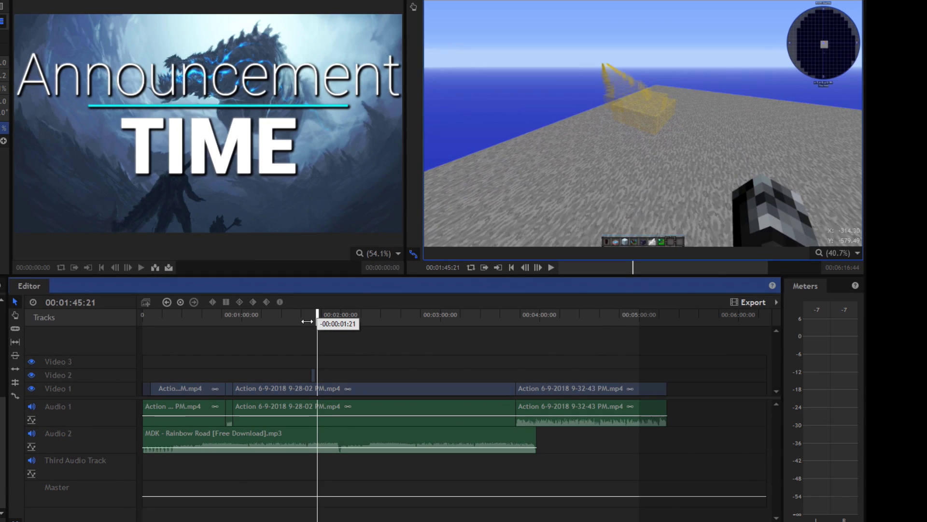
{"action": "left_click_drag", "start_coordinate": [308, 321], "coordinate": [309, 322]}
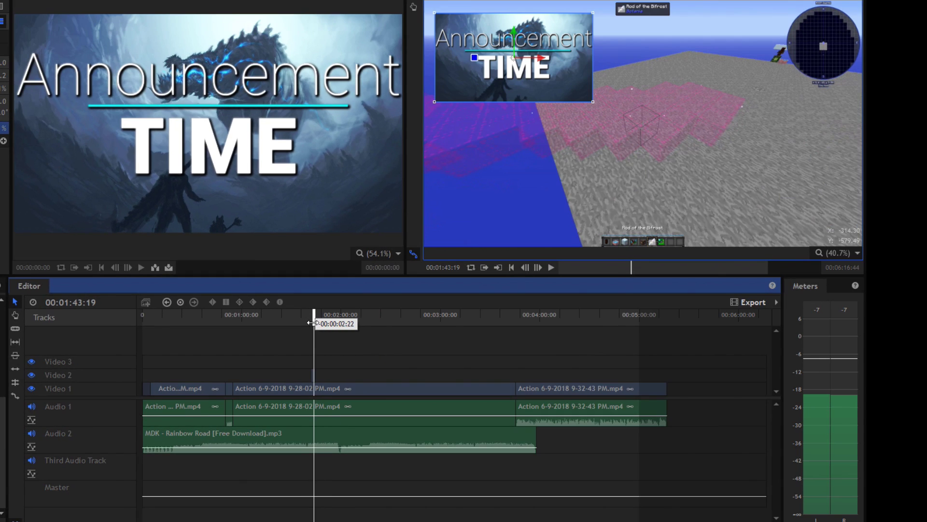
{"action": "left_click", "coordinate": [551, 267]}
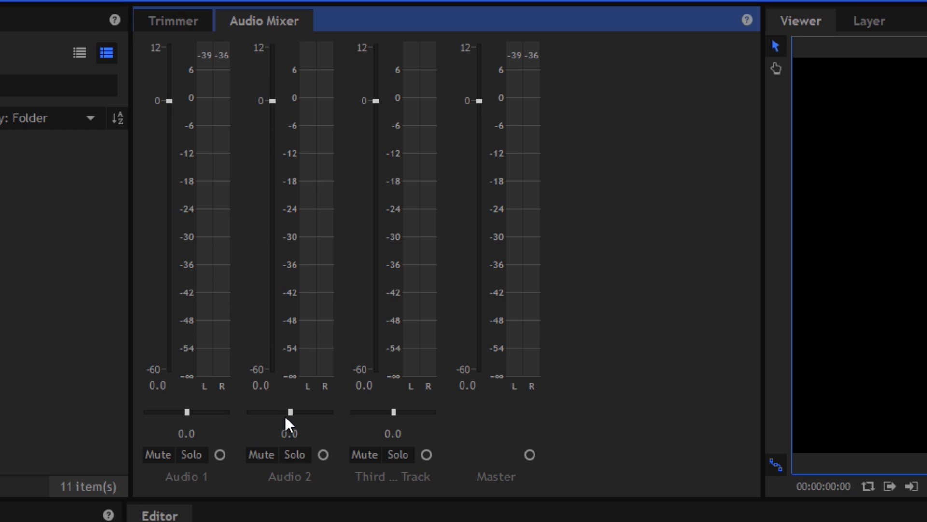
Try shifting the stereo balance of the Audio 2 track, and reset it to 0
{"action": "left_click_drag", "start_coordinate": [292, 410], "coordinate": [340, 415]}
{"action": "left_click_drag", "start_coordinate": [327, 414], "coordinate": [292, 425]}
{"action": "left_click", "coordinate": [291, 431]}
{"action": "type", "text": "0"}
{"action": "key", "text": "Return"}
Raise the Audio 1 track level to 2.0, lower Audio 2 to -2.0, and play back the mix
{"action": "left_click_drag", "start_coordinate": [171, 106], "coordinate": [170, 91]}
{"action": "left_click_drag", "start_coordinate": [274, 101], "coordinate": [268, 110]}
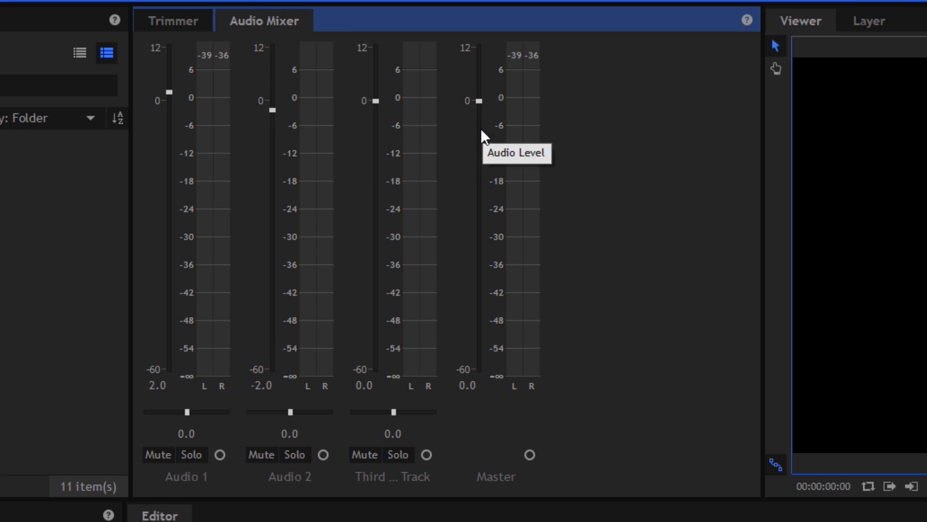
{"action": "left_click_drag", "start_coordinate": [481, 130], "coordinate": [486, 98]}
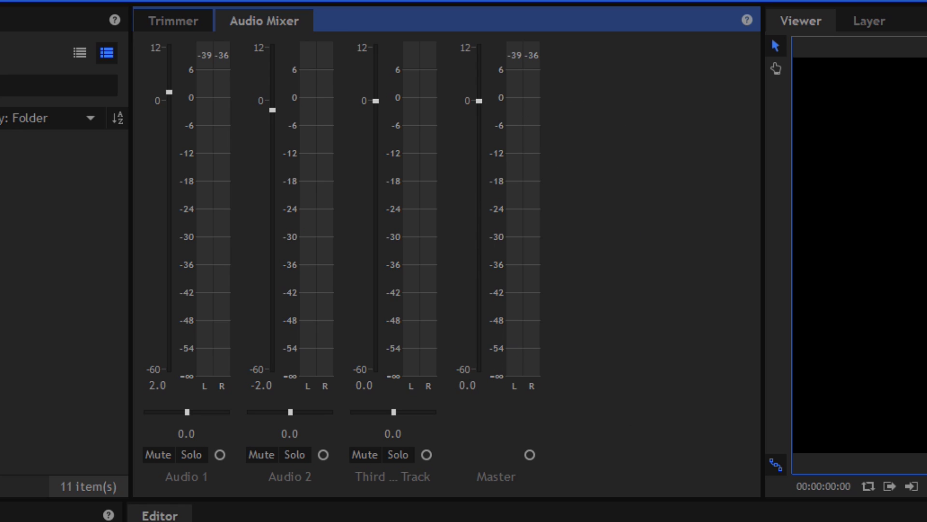
{"action": "key", "text": "space"}
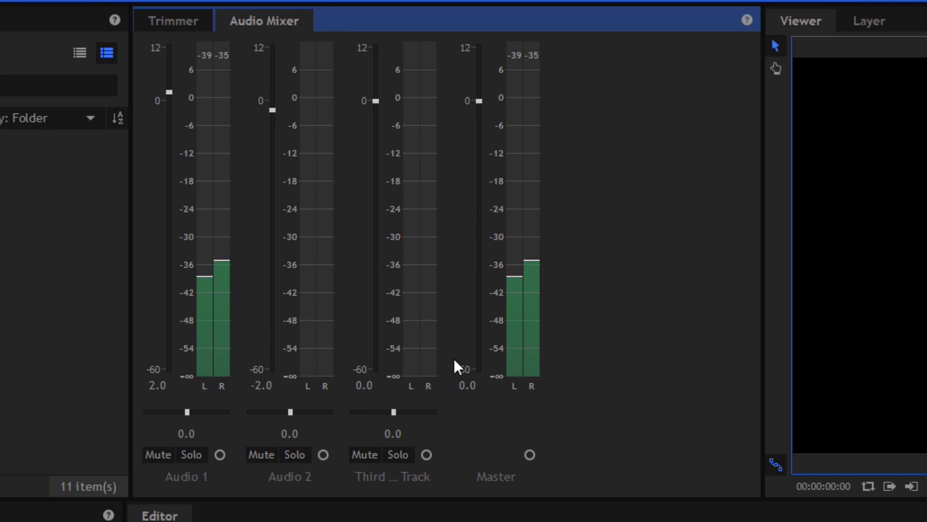
{"action": "key", "text": "space"}
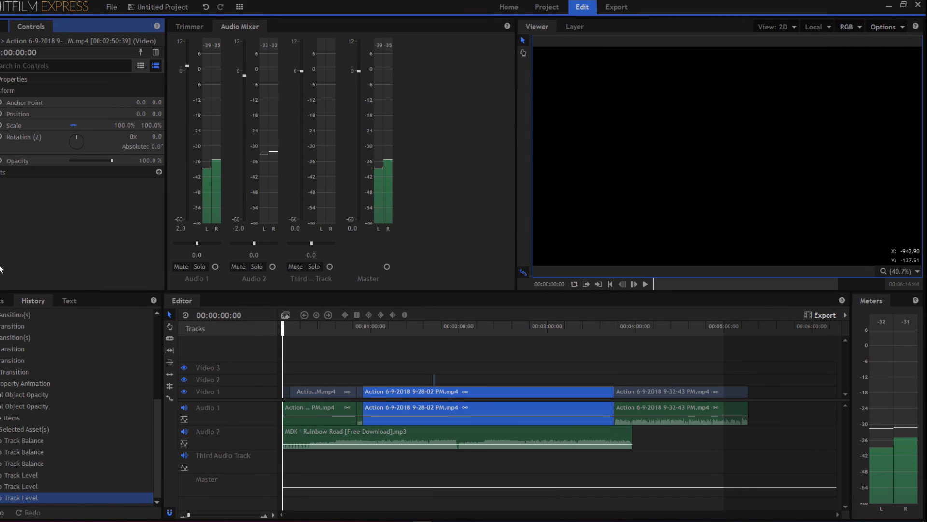
{"action": "left_click", "coordinate": [393, 327]}
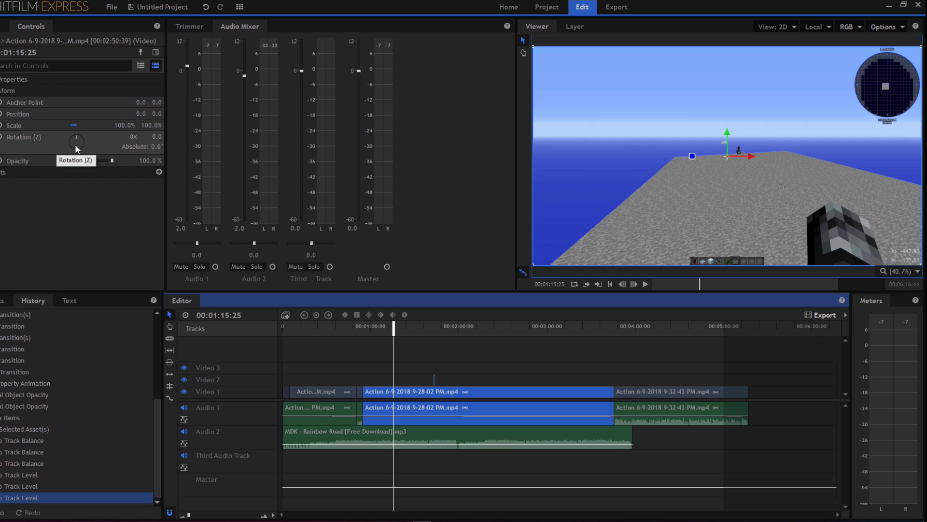
{"action": "left_click_drag", "start_coordinate": [76, 142], "coordinate": [64, 132]}
{"action": "key", "text": "ctrl+z"}
{"action": "left_click", "coordinate": [156, 138]}
{"action": "type", "text": "192"}
{"action": "key", "text": "Return"}
{"action": "left_click_drag", "start_coordinate": [155, 137], "coordinate": [121, 137]}
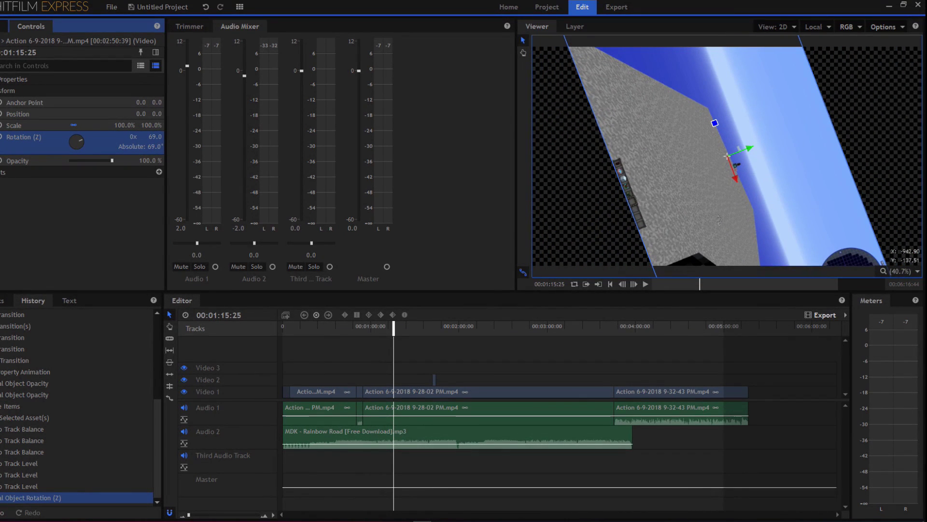
Try a rotation of 100° on the same clip, and undo both rotation changes
{"action": "left_click", "coordinate": [155, 136]}
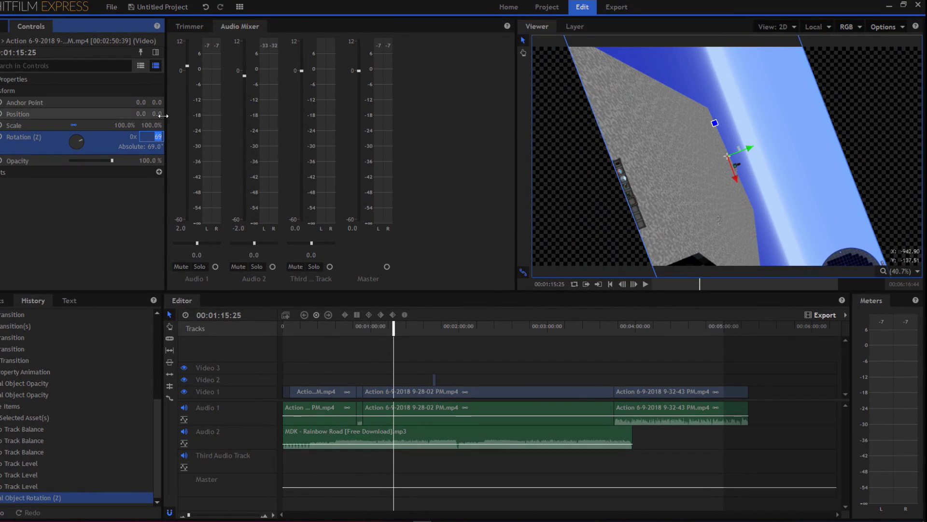
{"action": "type", "text": "100"}
{"action": "key", "text": "Return"}
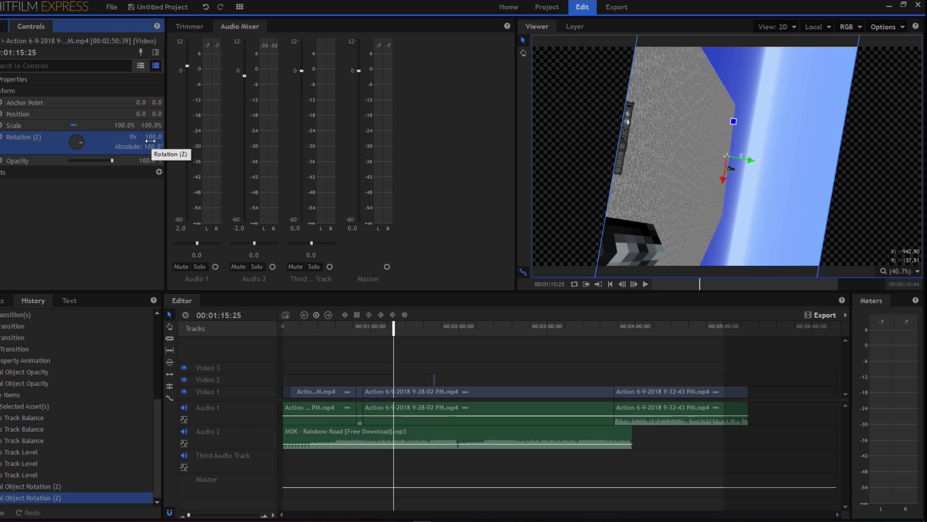
{"action": "key", "text": "ctrl+z"}
{"action": "key", "text": "ctrl+z"}
Try 1 and 2 full turns of Z rotation on the clip, and reset the turns to 0
{"action": "left_click", "coordinate": [136, 137]}
{"action": "type", "text": "360"}
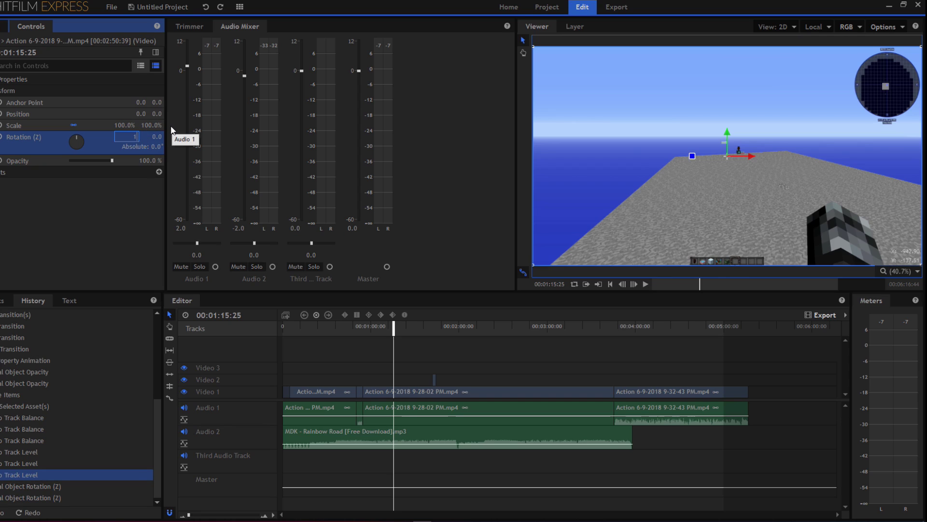
{"action": "key", "text": "Return"}
{"action": "left_click", "coordinate": [131, 137]}
{"action": "type", "text": "2"}
{"action": "key", "text": "Return"}
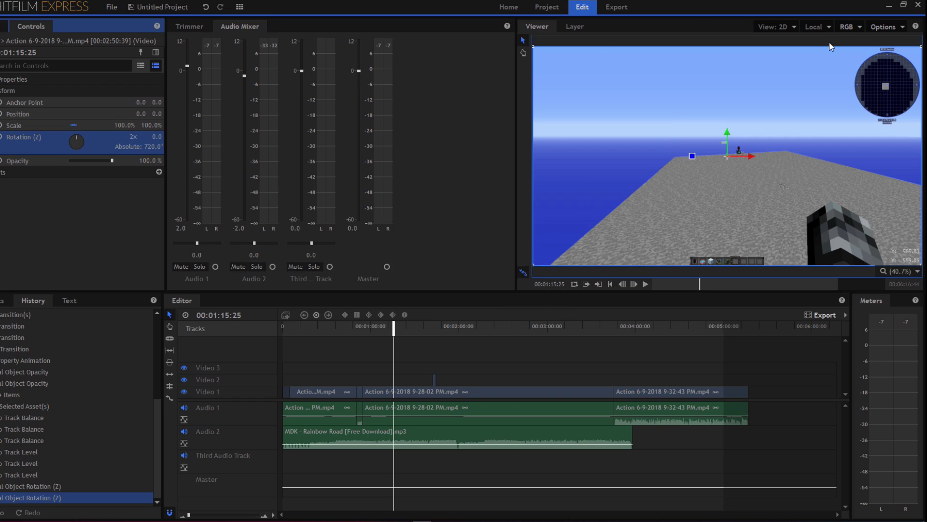
{"action": "left_click", "coordinate": [133, 137]}
{"action": "type", "text": "0"}
{"action": "key", "text": "Return"}
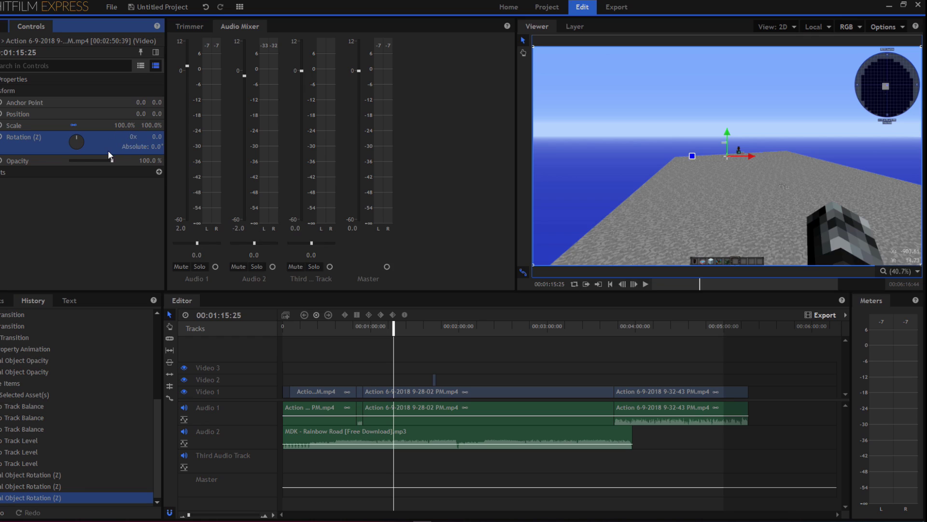
Enable Z rotation keyframing at 00:01:15:25 and set the rotation to 1 full turn at 00:01:24:12
{"action": "left_click", "coordinate": [2, 139]}
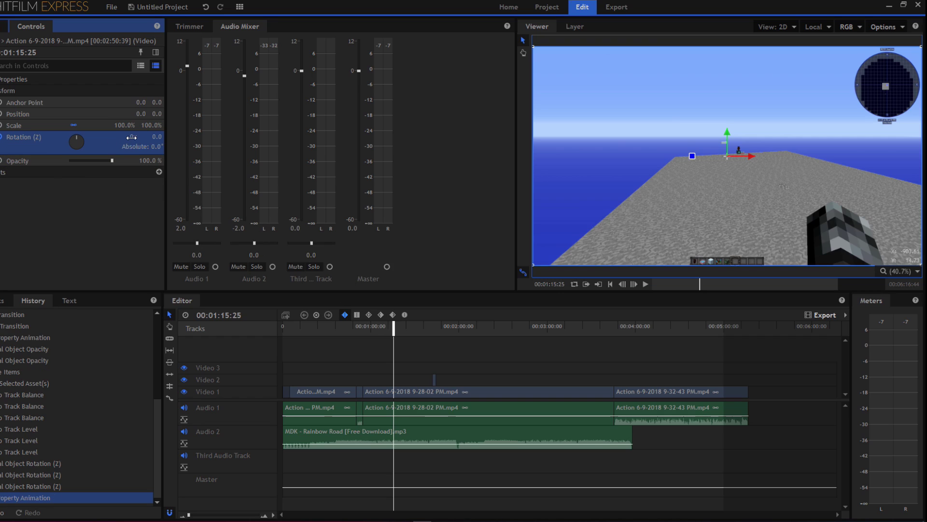
{"action": "left_click", "coordinate": [406, 332]}
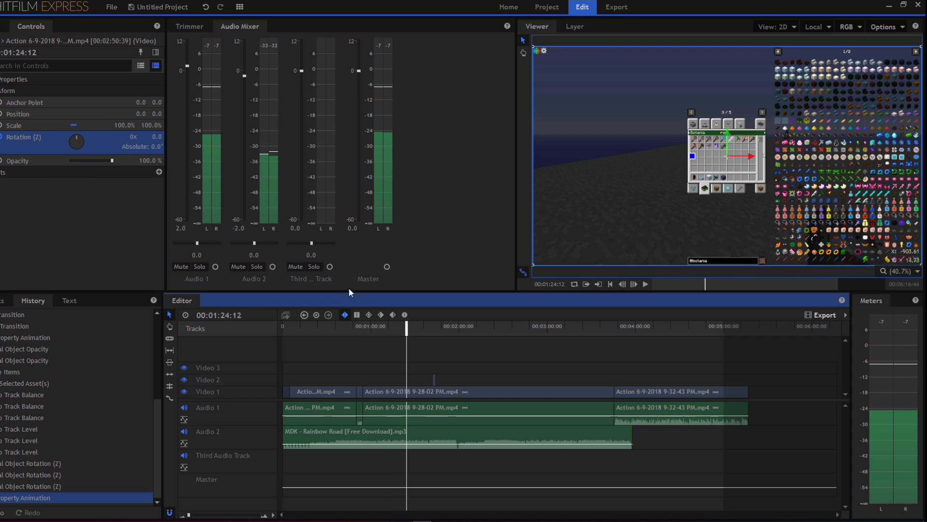
{"action": "left_click", "coordinate": [132, 137]}
{"action": "type", "text": "1"}
{"action": "key", "text": "Return"}
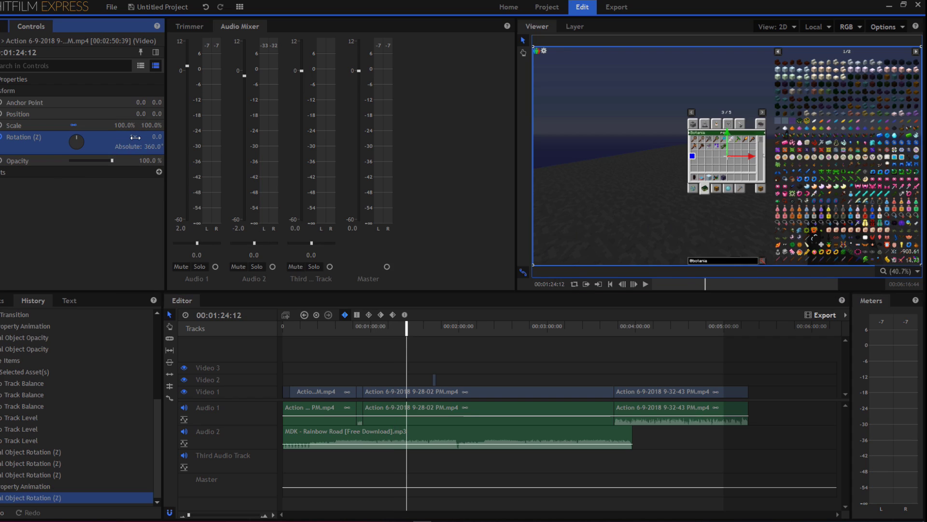
Play back the clip from 00:01:14:44 to about 00:01:24:33 to review the rotation animation
{"action": "left_click", "coordinate": [396, 333]}
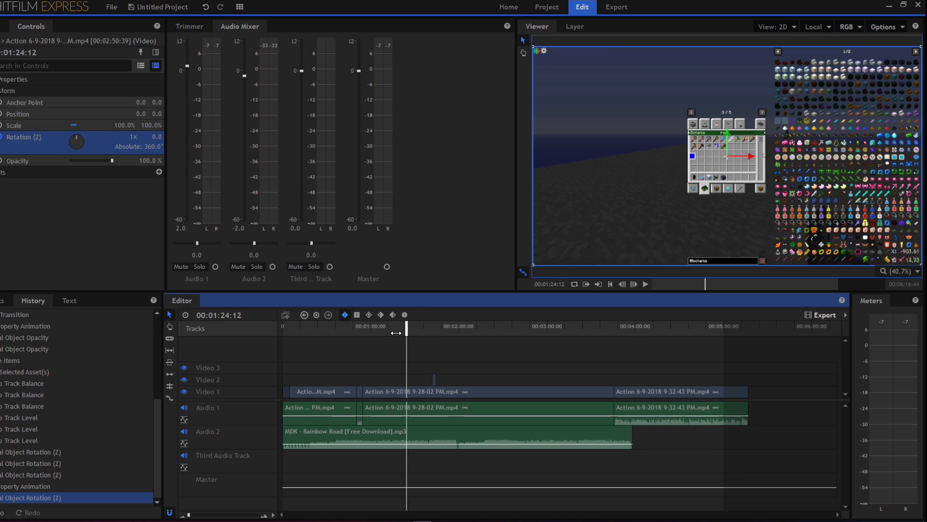
{"action": "left_click_drag", "start_coordinate": [407, 327], "coordinate": [392, 327]}
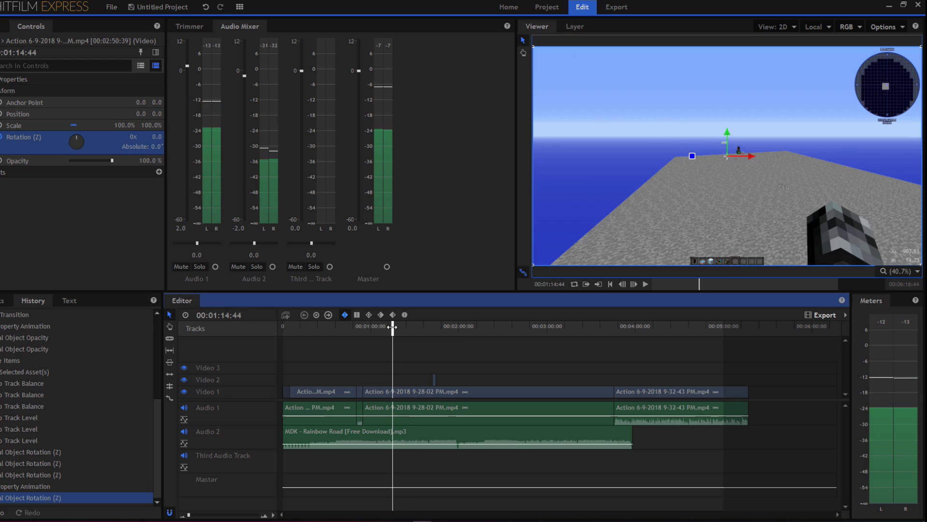
{"action": "left_click", "coordinate": [645, 285]}
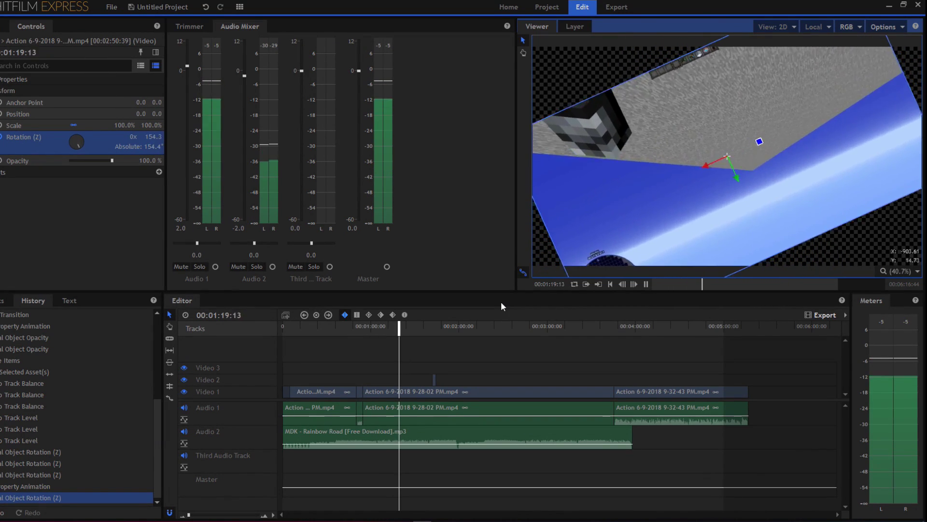
{"action": "left_click", "coordinate": [650, 288]}
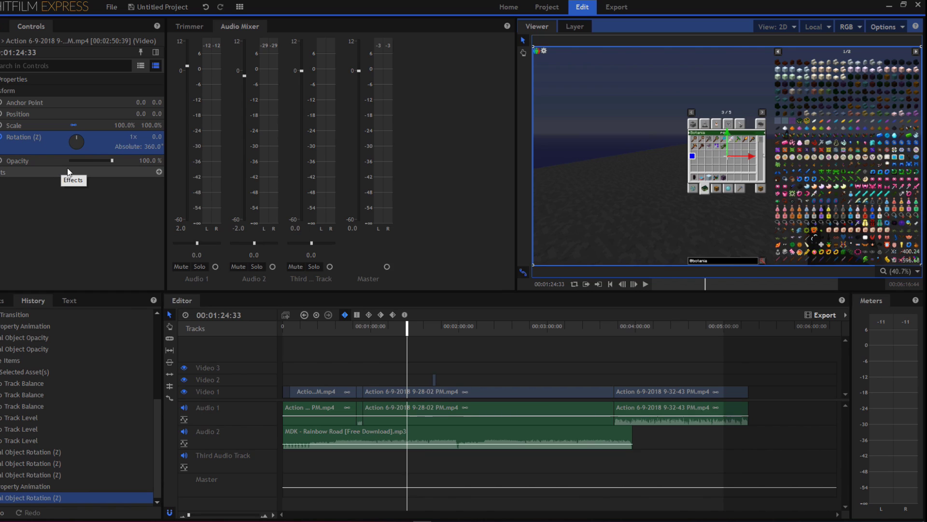
Turn off keyframing for the clip's Z rotation and return the playhead to 00:01:15:45
{"action": "left_click", "coordinate": [2, 139]}
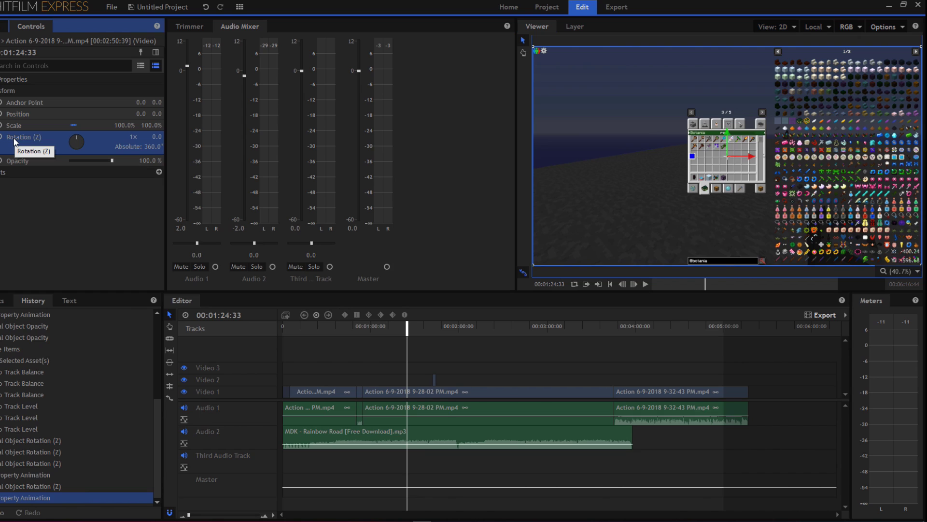
{"action": "left_click_drag", "start_coordinate": [407, 328], "coordinate": [391, 330]}
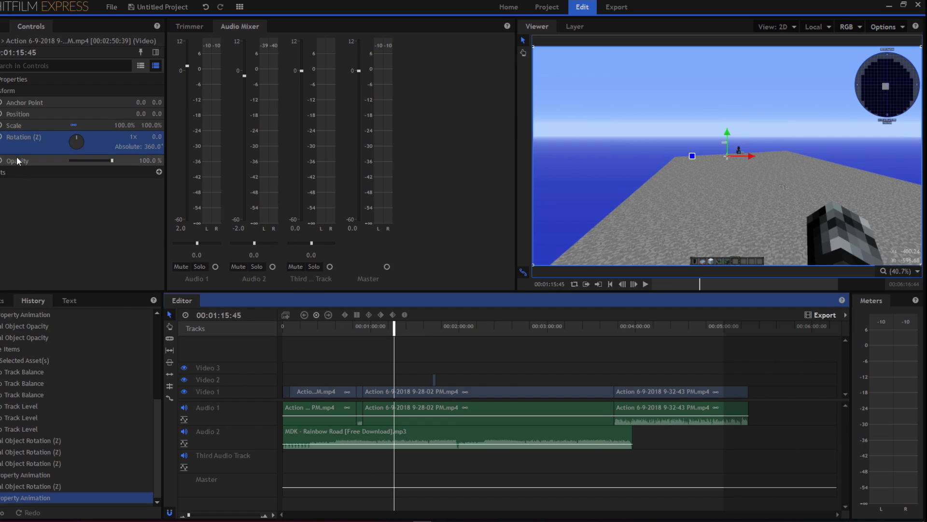
Try scaling the clip down to 92%, and undo the scale change
{"action": "mouse_move", "coordinate": [124, 125]}
{"action": "left_mouse_down"}
{"action": "mouse_move", "coordinate": [145, 125]}
{"action": "mouse_move", "coordinate": [96, 125]}
{"action": "mouse_move", "coordinate": [175, 125]}
{"action": "mouse_move", "coordinate": [48, 125]}
{"action": "mouse_move", "coordinate": [126, 125]}
{"action": "left_mouse_up"}
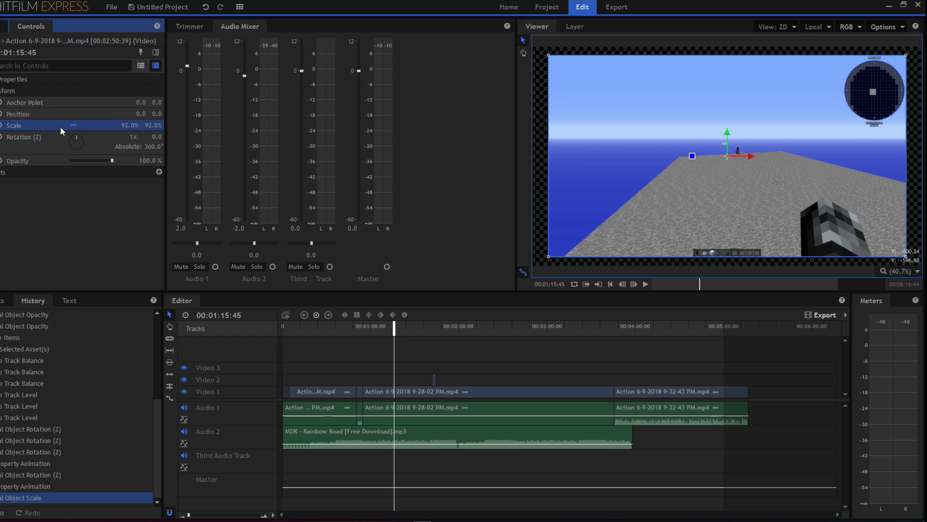
{"action": "key", "text": "ctrl+z"}
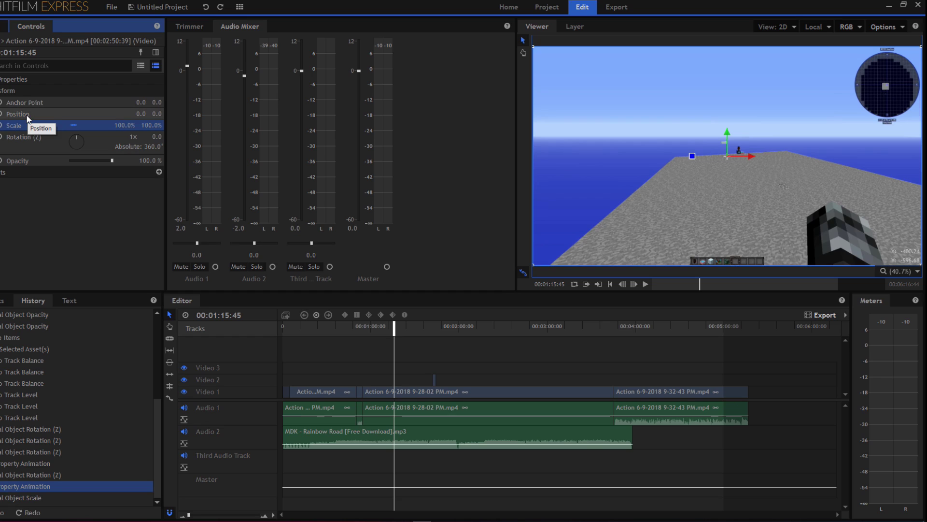
Move the clip to a vertical position of 180 and set its horizontal position to -50
{"action": "left_click", "coordinate": [11, 115]}
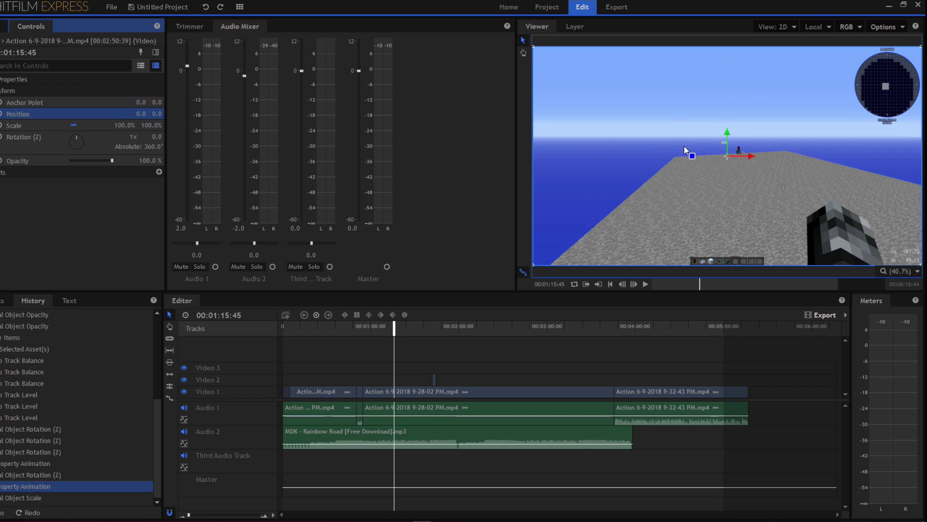
{"action": "left_click_drag", "start_coordinate": [140, 114], "coordinate": [165, 113]}
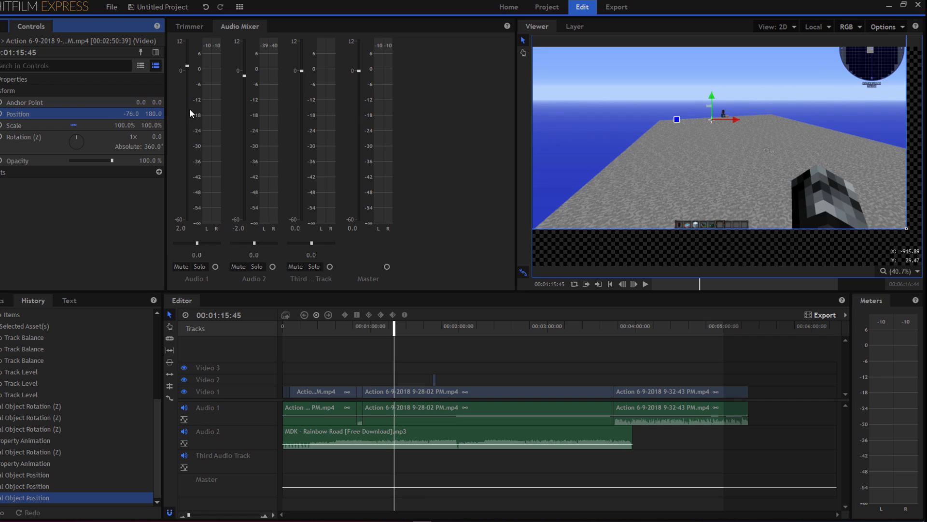
{"action": "left_click", "coordinate": [134, 113]}
{"action": "type", "text": "-50"}
{"action": "key", "text": "Return"}
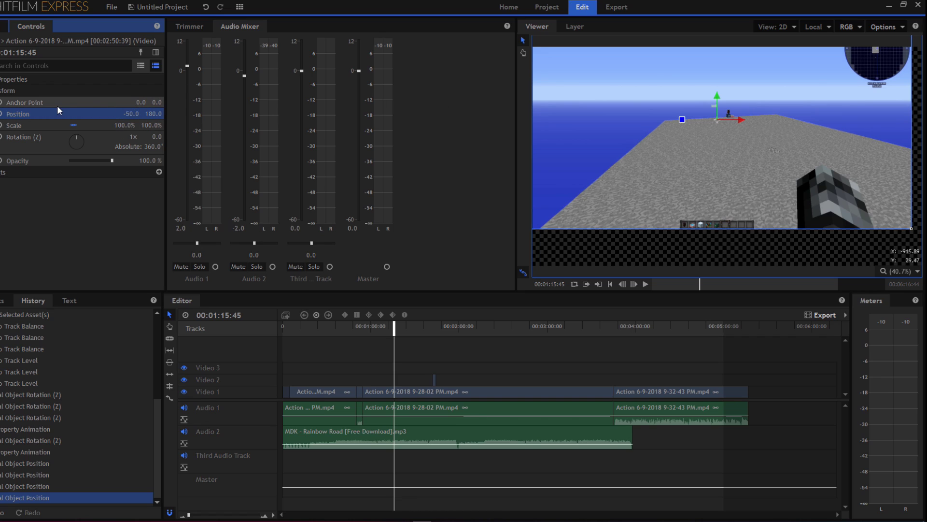
Undo the clip's horizontal and vertical position changes
{"action": "key", "text": "ctrl+z"}
{"action": "key", "text": "ctrl+z"}
{"action": "key", "text": "ctrl+z"}
{"action": "key", "text": "ctrl+z"}
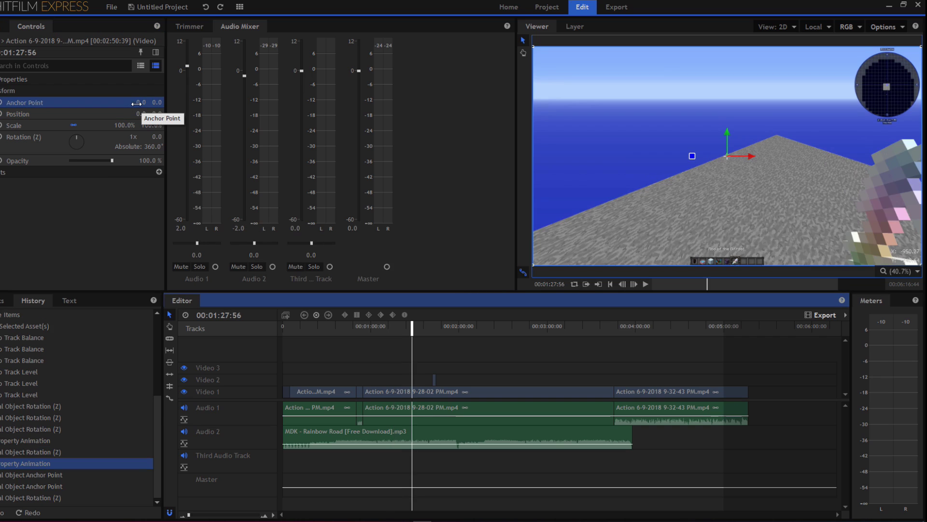
Try shifting the clip's horizontal anchor point to -168 and rotating the clip to -0.8°, and undo the rotation
{"action": "left_click_drag", "start_coordinate": [137, 103], "coordinate": [55, 103]}
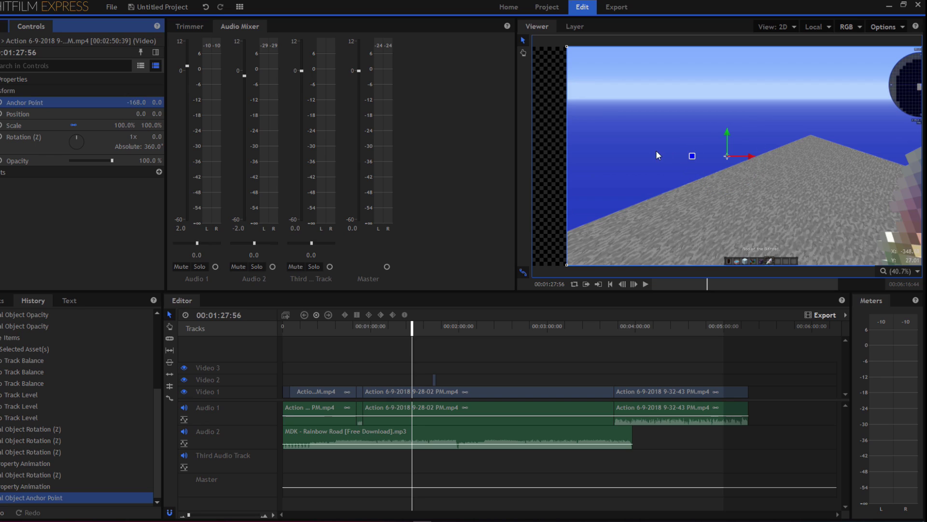
{"action": "mouse_move", "coordinate": [691, 159]}
{"action": "left_mouse_down"}
{"action": "mouse_move", "coordinate": [729, 190]}
{"action": "mouse_move", "coordinate": [760, 151]}
{"action": "mouse_move", "coordinate": [723, 109]}
{"action": "mouse_move", "coordinate": [687, 125]}
{"action": "mouse_move", "coordinate": [677, 171]}
{"action": "mouse_move", "coordinate": [673, 157]}
{"action": "mouse_move", "coordinate": [731, 130]}
{"action": "mouse_move", "coordinate": [749, 172]}
{"action": "mouse_move", "coordinate": [680, 188]}
{"action": "mouse_move", "coordinate": [674, 160]}
{"action": "left_mouse_up"}
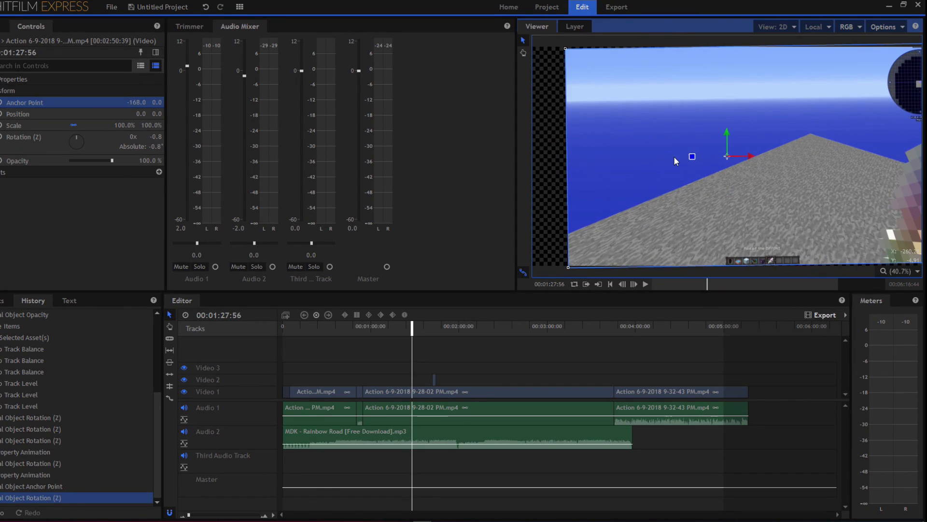
{"action": "key", "text": "ctrl+z"}
Try a horizontal anchor point of -958 with the clip rotated to 26.4°, and undo the rotation and anchor point changes
{"action": "left_click_drag", "start_coordinate": [137, 102], "coordinate": [678, 144]}
{"action": "scroll", "coordinate": [676, 184], "scroll_direction": "down", "scroll_amount": 2}
{"action": "scroll", "coordinate": [671, 192], "scroll_direction": "up", "scroll_amount": 1}
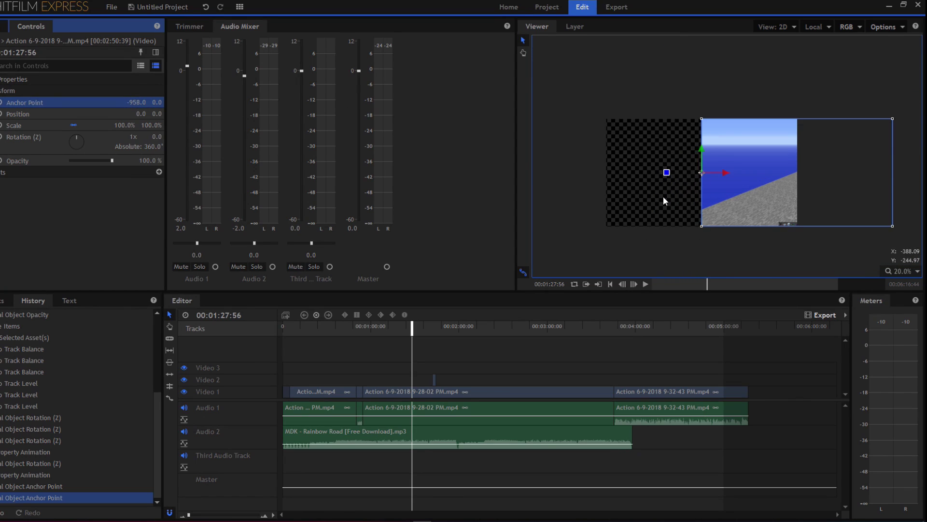
{"action": "mouse_move", "coordinate": [666, 172]}
{"action": "left_mouse_down"}
{"action": "mouse_move", "coordinate": [711, 217]}
{"action": "mouse_move", "coordinate": [785, 177]}
{"action": "mouse_move", "coordinate": [665, 135]}
{"action": "mouse_move", "coordinate": [691, 205]}
{"action": "mouse_move", "coordinate": [716, 152]}
{"action": "mouse_move", "coordinate": [668, 198]}
{"action": "mouse_move", "coordinate": [729, 149]}
{"action": "mouse_move", "coordinate": [675, 162]}
{"action": "left_mouse_up"}
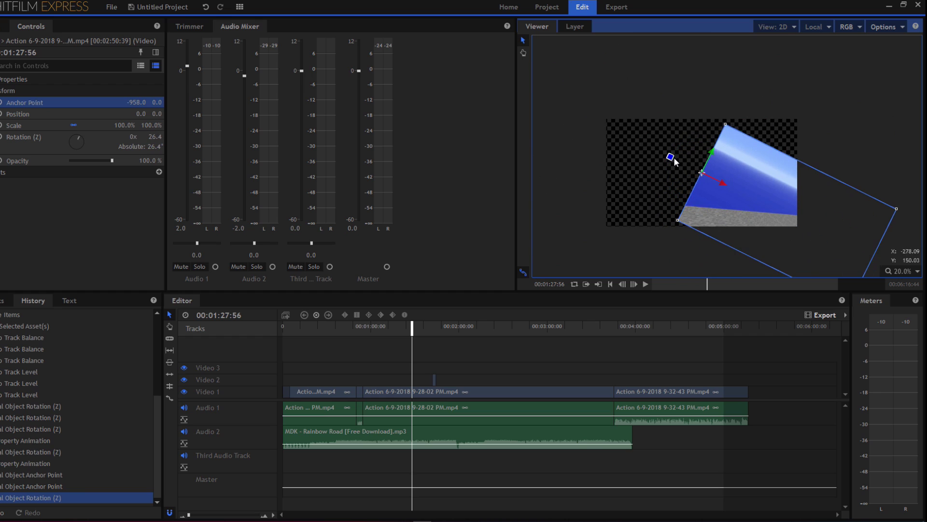
{"action": "key", "text": "ctrl+z"}
{"action": "key", "text": "ctrl+z"}
{"action": "key", "text": "ctrl+z"}
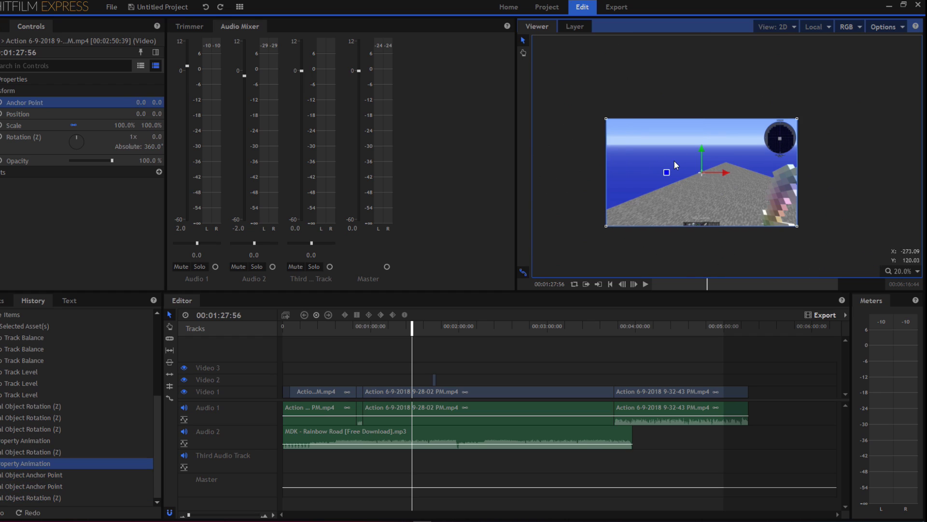
Set the viewer's zoom level to Scale to Fit
{"action": "scroll", "coordinate": [671, 199], "scroll_direction": "up", "scroll_amount": 2}
{"action": "scroll", "coordinate": [696, 201], "scroll_direction": "down", "scroll_amount": 1}
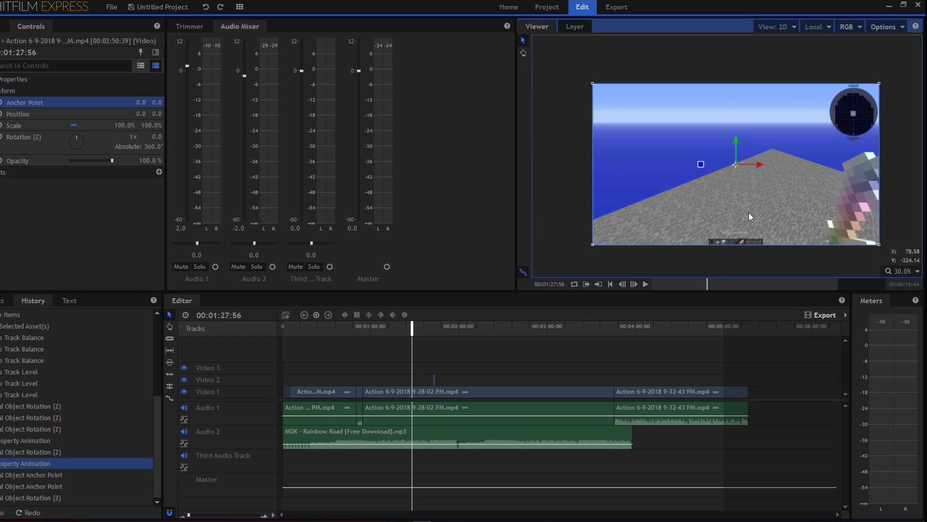
{"action": "left_click", "coordinate": [917, 272]}
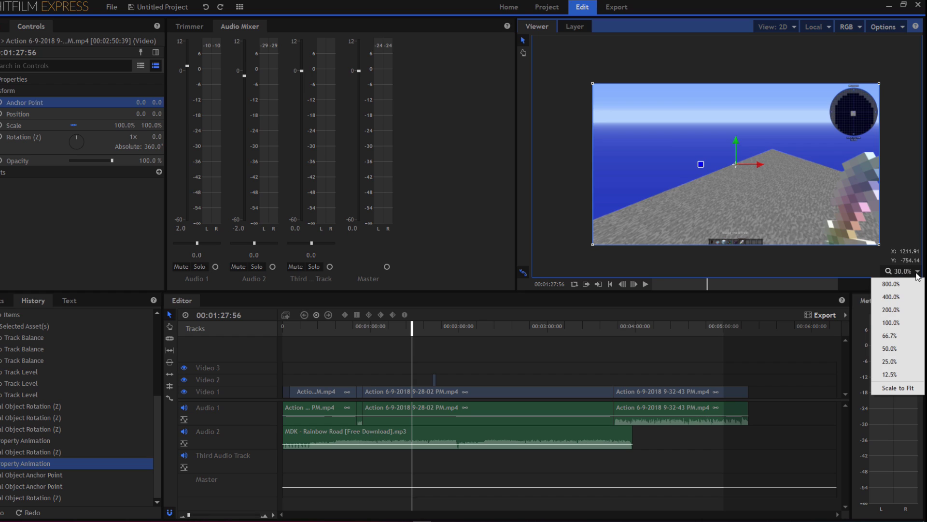
{"action": "left_click", "coordinate": [899, 390]}
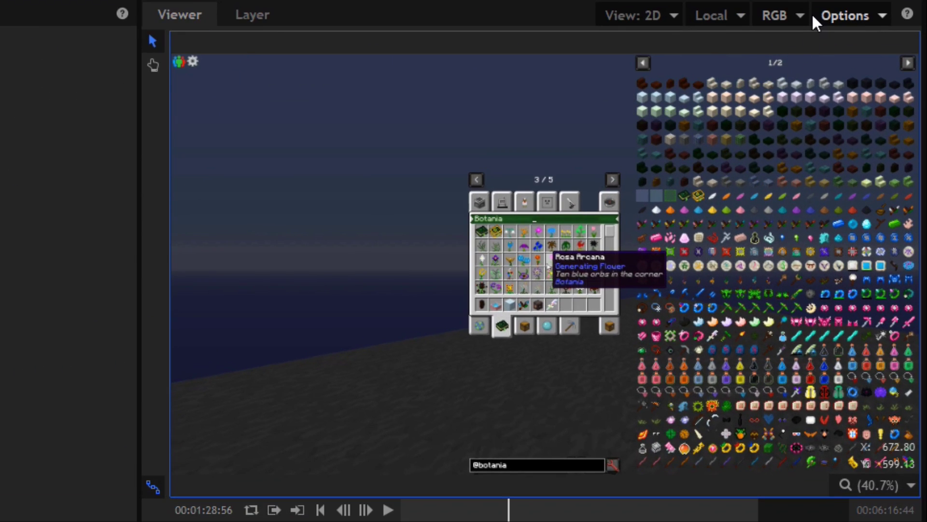
Examine the viewer's options for playback quality, playback resolution, paused quality, paused resolution and screen selection
{"action": "left_click", "coordinate": [874, 28]}
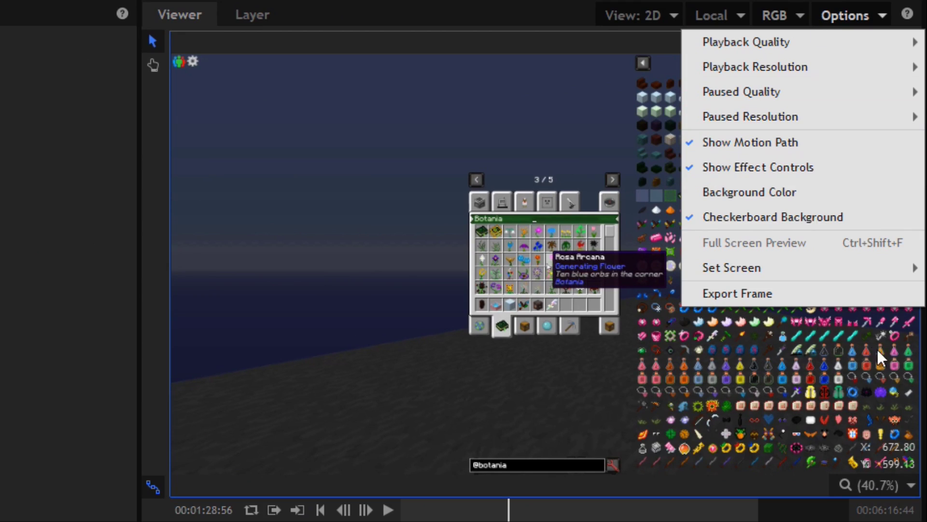
{"action": "mouse_move", "coordinate": [780, 257]}
{"action": "mouse_move", "coordinate": [803, 48]}
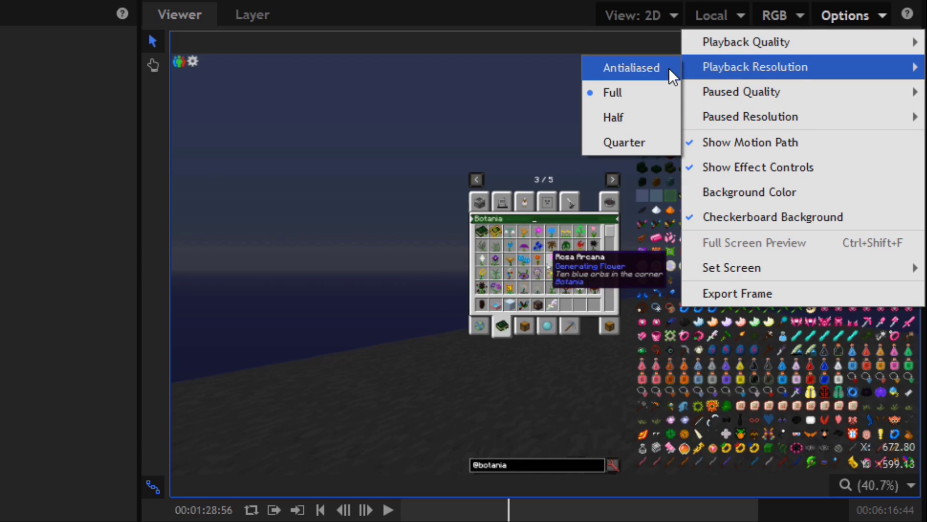
{"action": "mouse_move", "coordinate": [717, 42]}
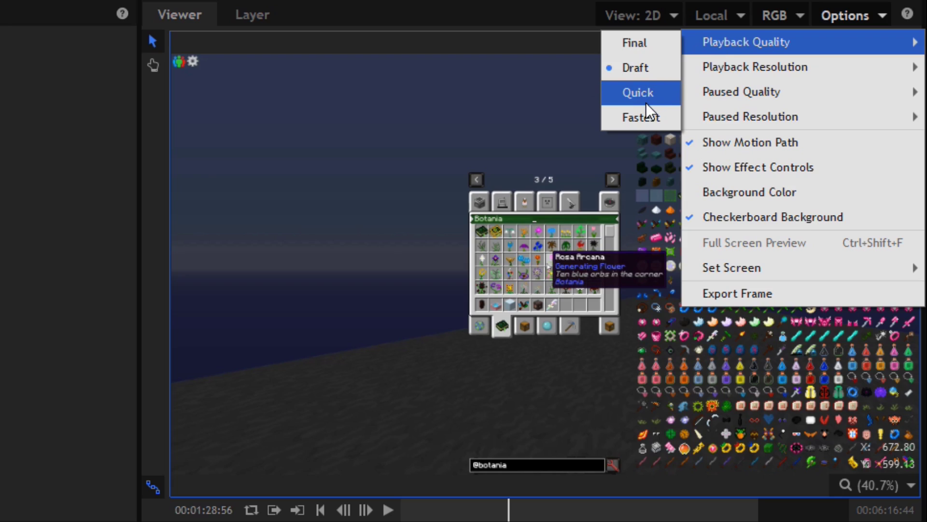
{"action": "mouse_move", "coordinate": [762, 66]}
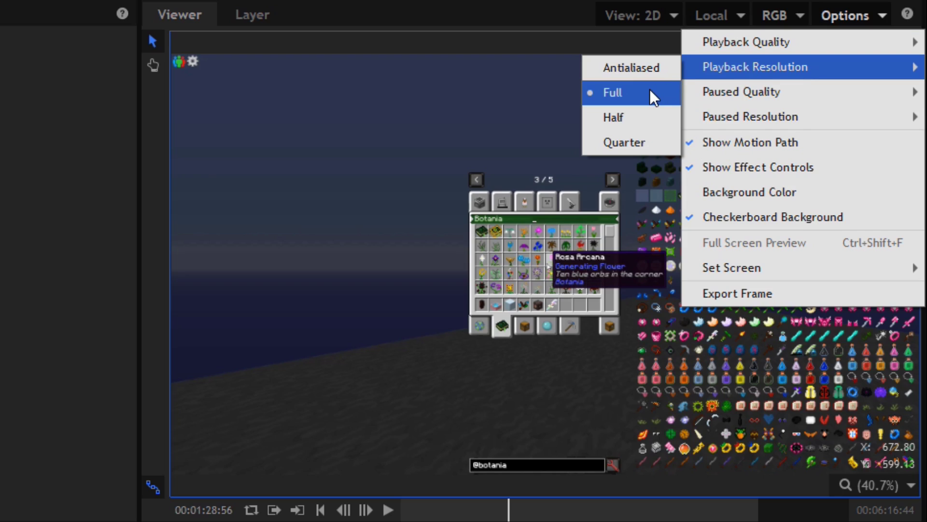
{"action": "mouse_move", "coordinate": [747, 89]}
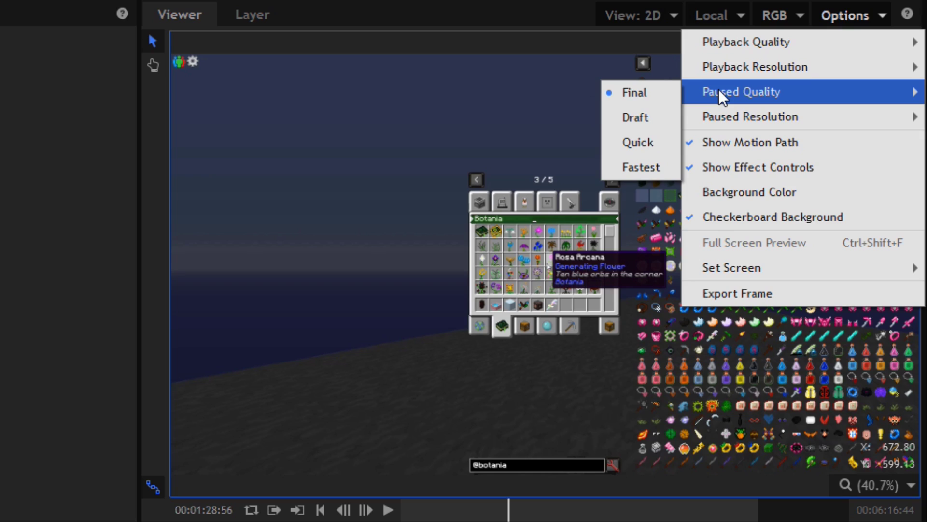
{"action": "mouse_move", "coordinate": [772, 127]}
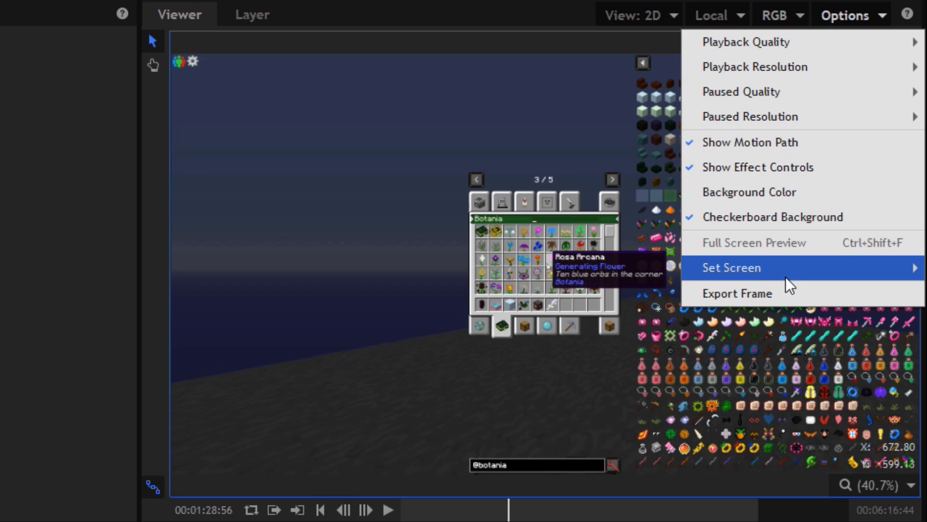
{"action": "mouse_move", "coordinate": [785, 276]}
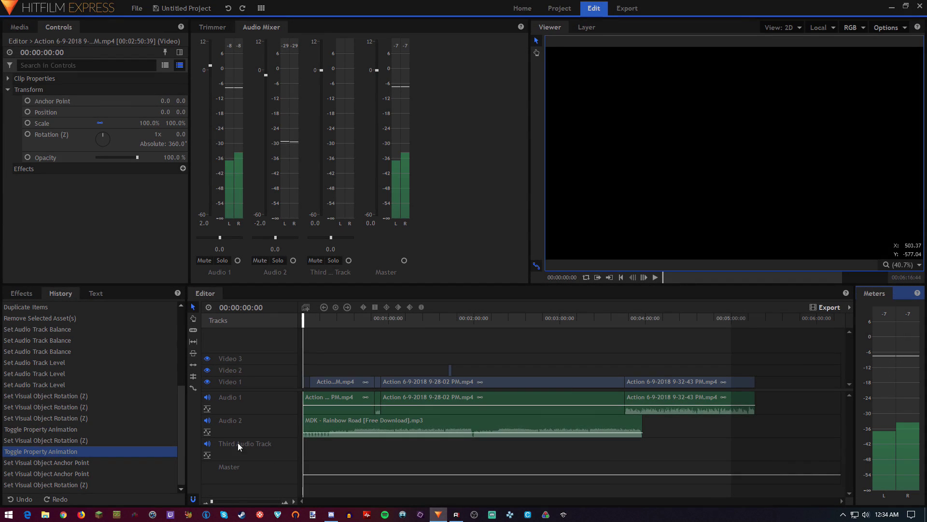
Move the playhead to about 00:01:23 and examine the audio level meters beside the timeline
{"action": "left_click", "coordinate": [421, 319]}
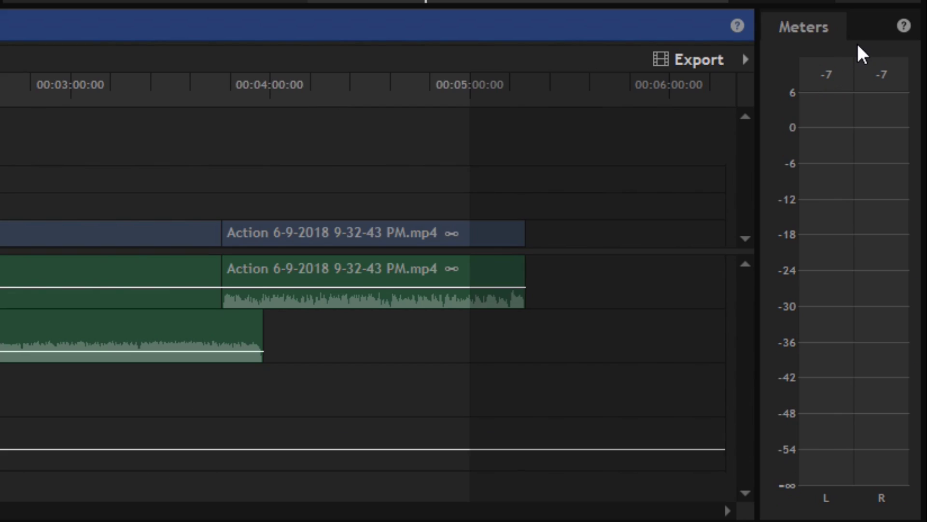
{"action": "left_click", "coordinate": [858, 45]}
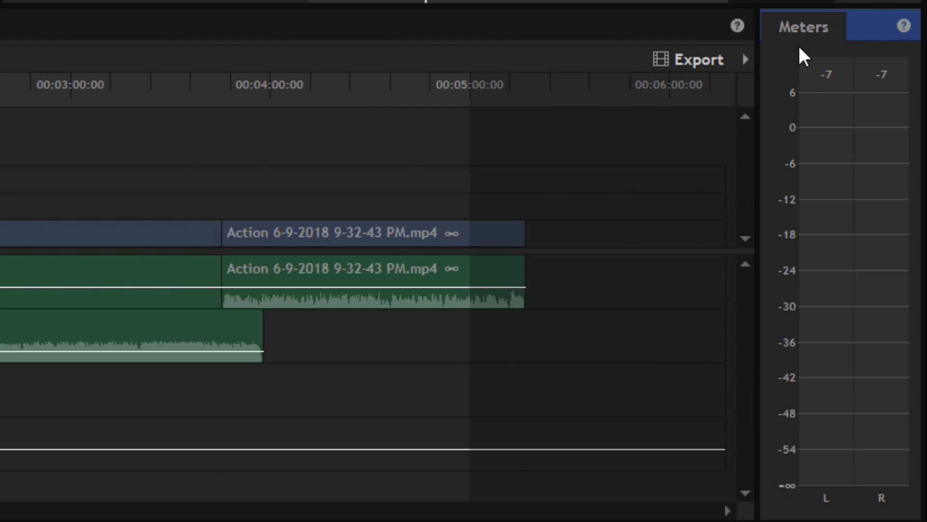
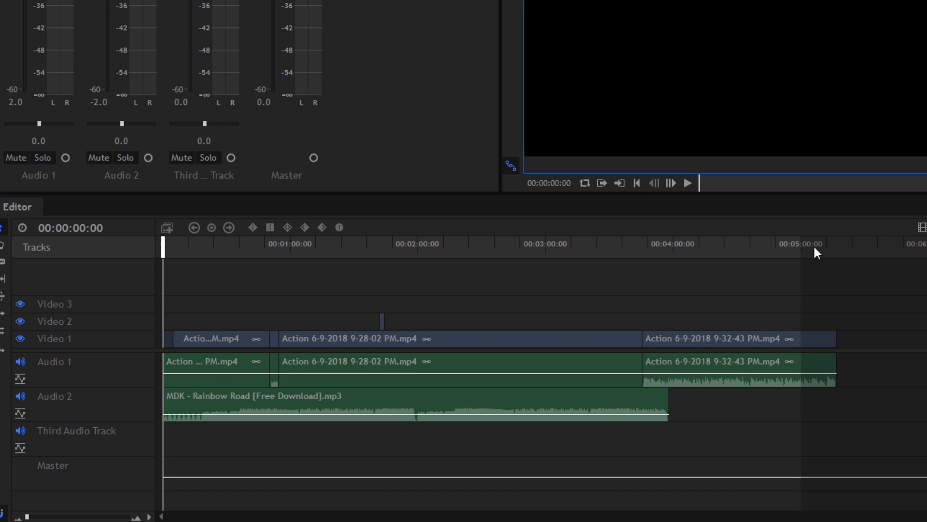
Place the playhead at the end of the last clip, 00:05:16:44, and set the timeline's out point there
{"action": "left_click_drag", "start_coordinate": [841, 248], "coordinate": [836, 251]}
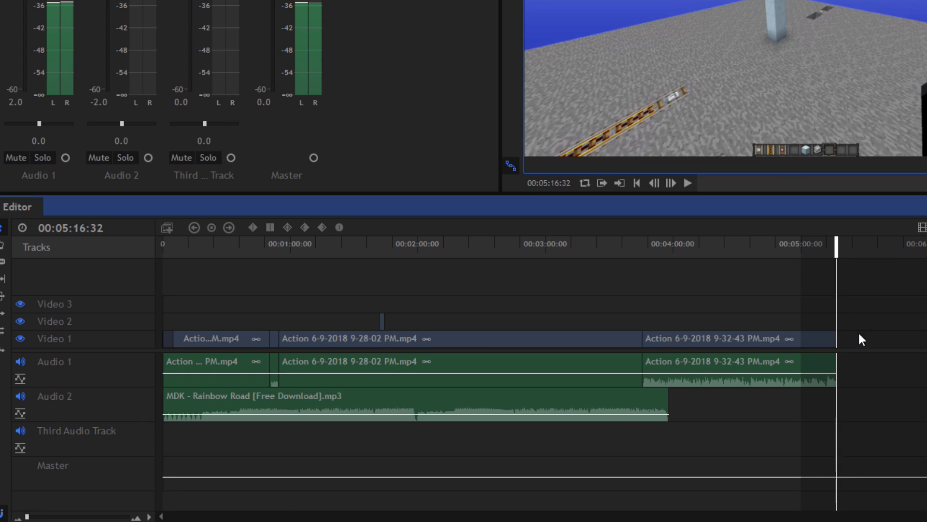
{"action": "scroll", "coordinate": [859, 332], "scroll_direction": "up", "scroll_amount": 3}
{"action": "left_click_drag", "start_coordinate": [603, 250], "coordinate": [597, 251]}
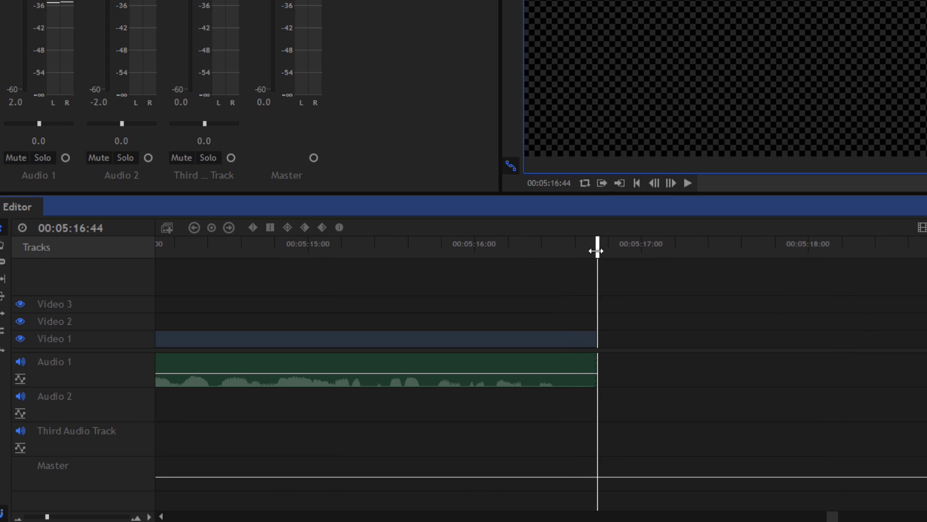
{"action": "left_click", "coordinate": [622, 183]}
{"action": "scroll", "coordinate": [531, 295], "scroll_direction": "down", "scroll_amount": 10}
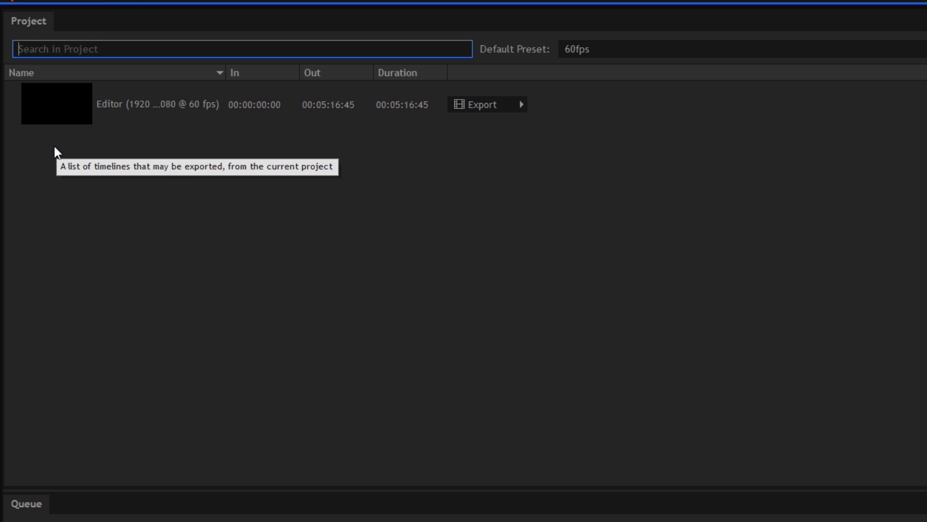
Add the Editor timeline to the export queue with its full contents and the 60fps preset
{"action": "left_click", "coordinate": [189, 111]}
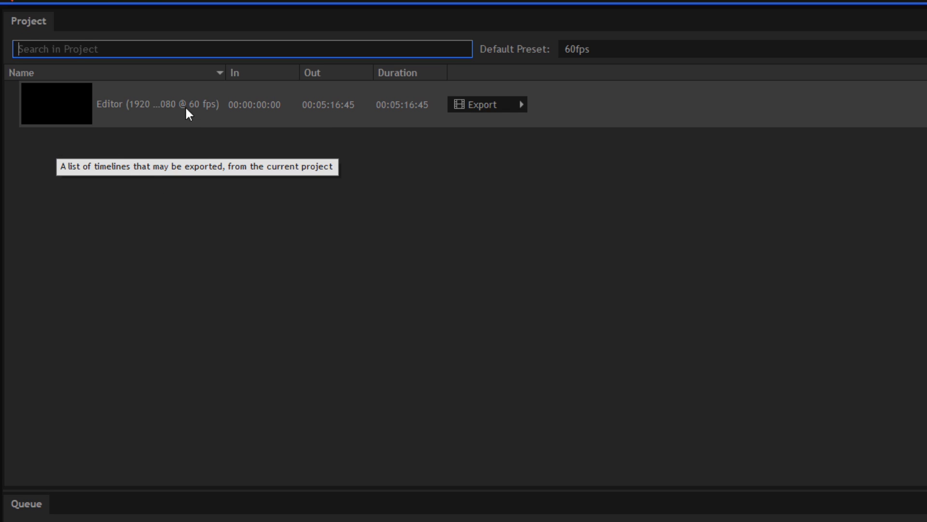
{"action": "left_click", "coordinate": [161, 140]}
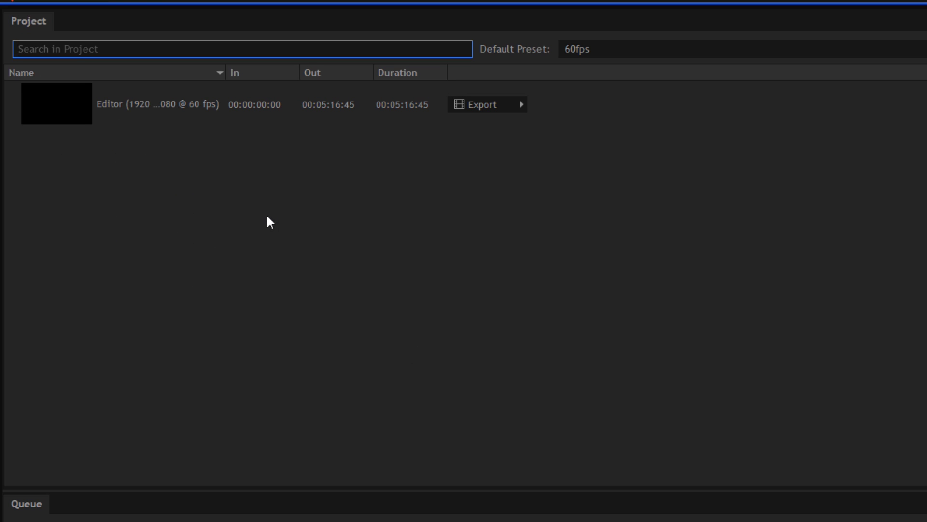
{"action": "left_click", "coordinate": [208, 115]}
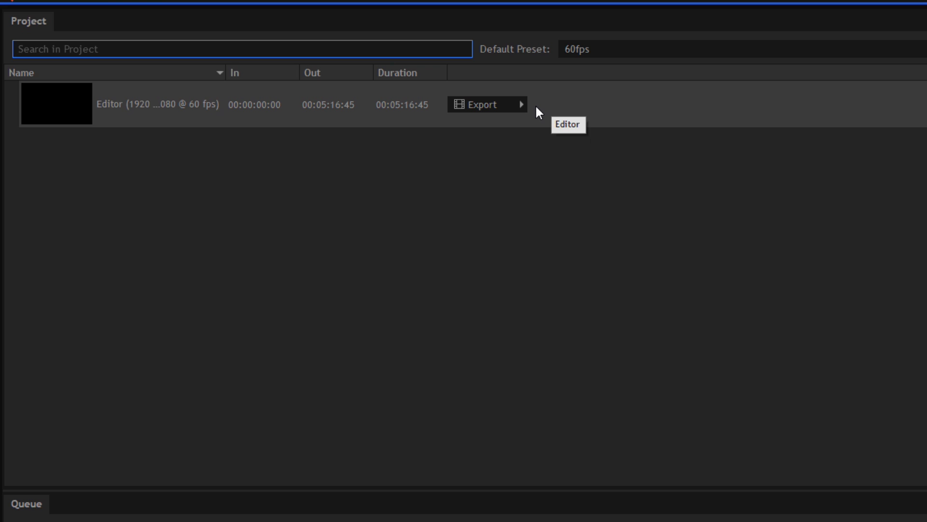
{"action": "left_click", "coordinate": [523, 107]}
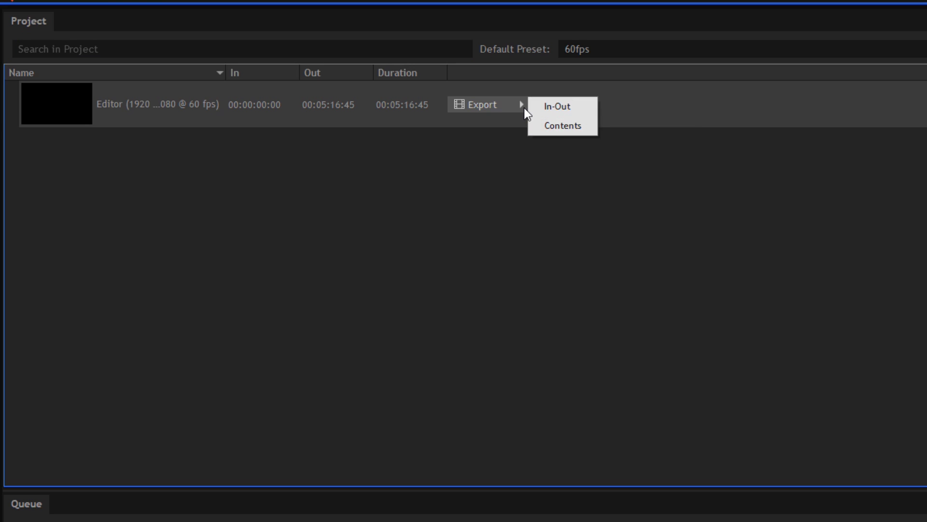
{"action": "left_click", "coordinate": [545, 127]}
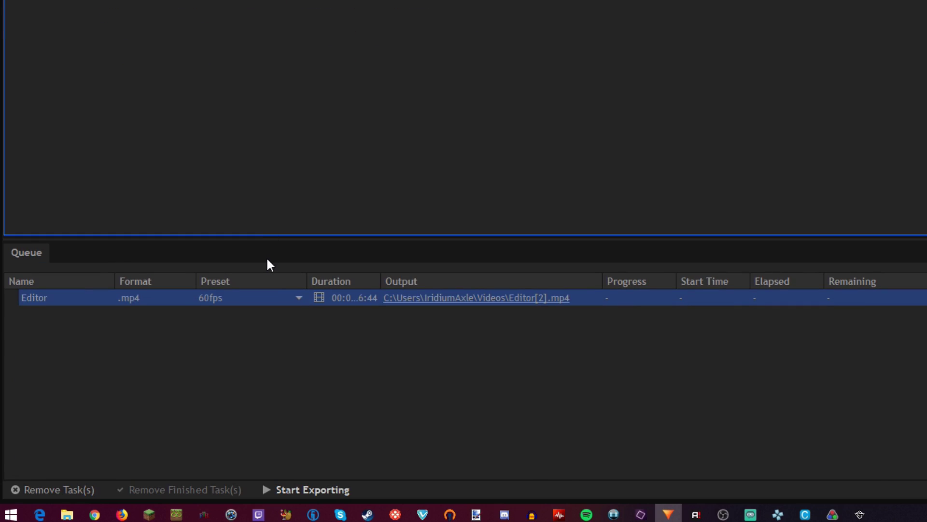
Remove the Editor task from the export queue and confirm the removal
{"action": "right_click", "coordinate": [601, 304]}
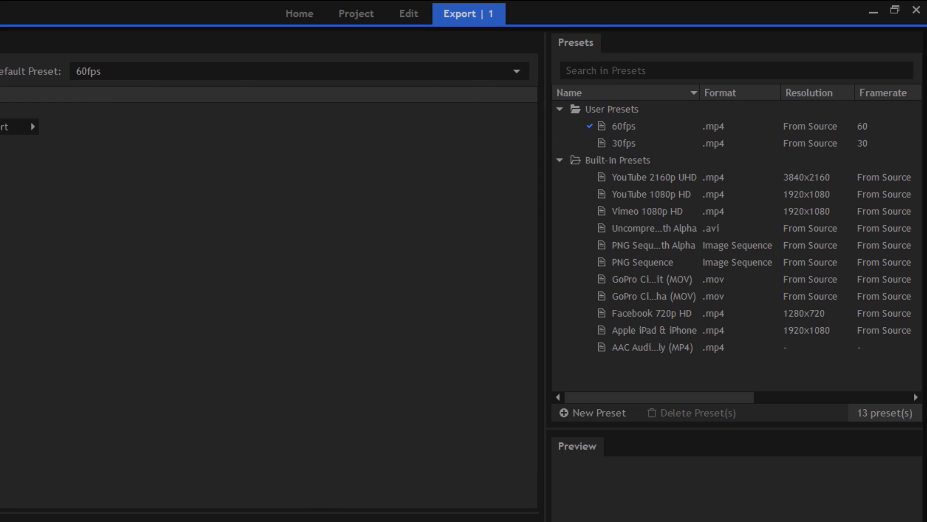
{"action": "key", "text": "Delete"}
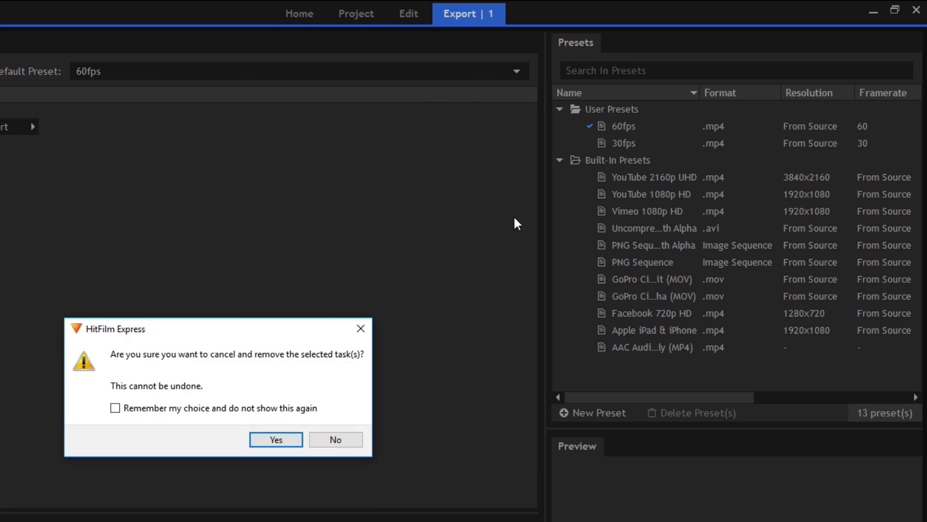
{"action": "left_click", "coordinate": [277, 439]}
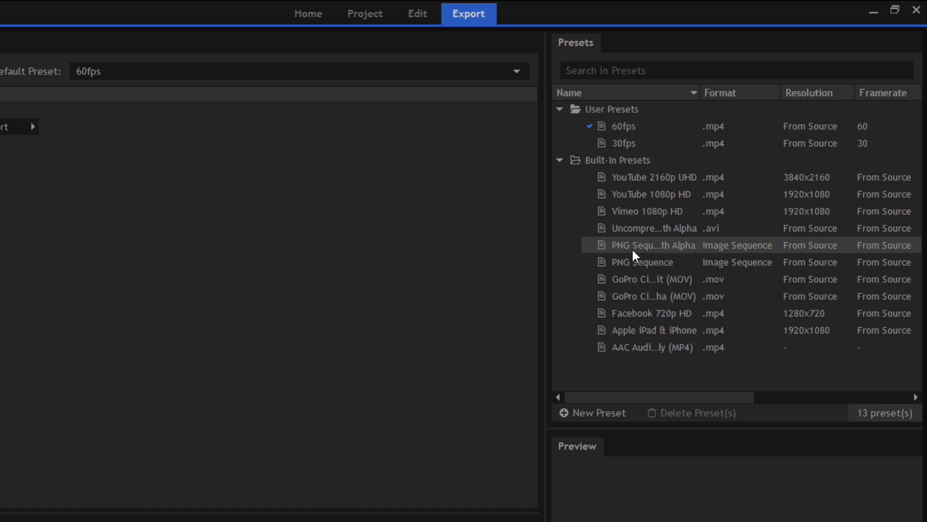
Examine the video and audio properties of the YouTube 1080p HD export preset, and close it without saving a copy
{"action": "left_click", "coordinate": [651, 194]}
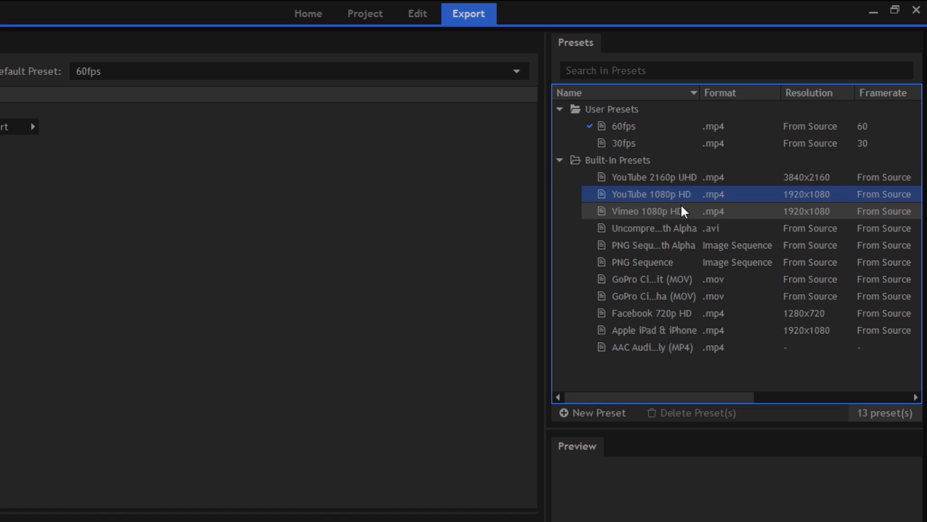
{"action": "right_click", "coordinate": [707, 196]}
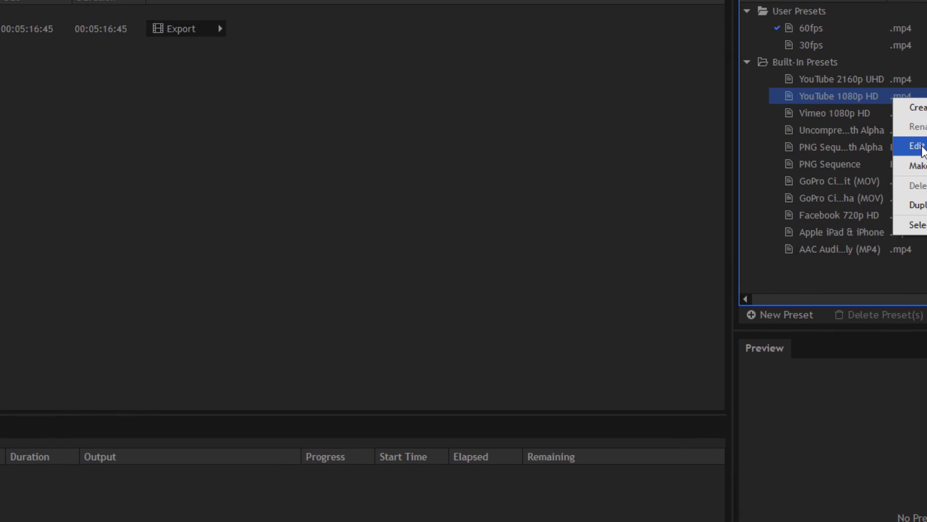
{"action": "left_click", "coordinate": [918, 146]}
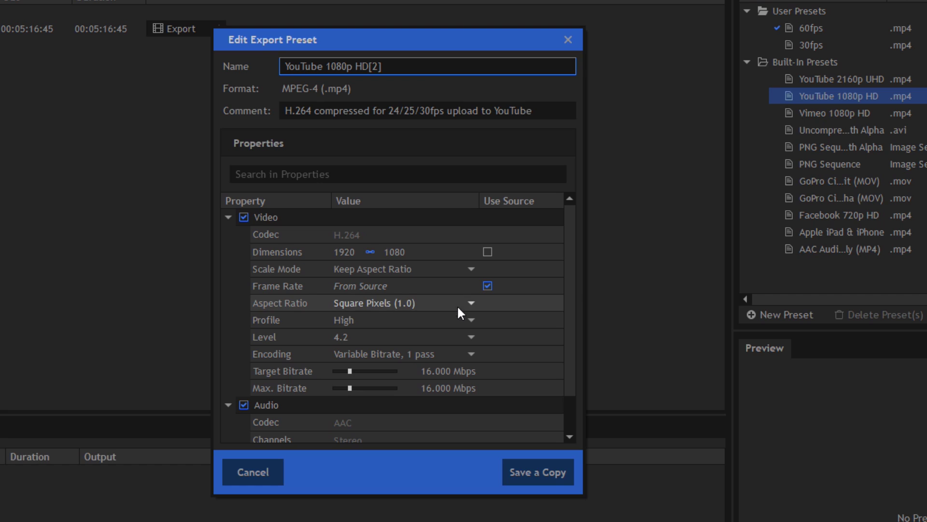
{"action": "scroll", "coordinate": [474, 354], "scroll_direction": "down", "scroll_amount": 1}
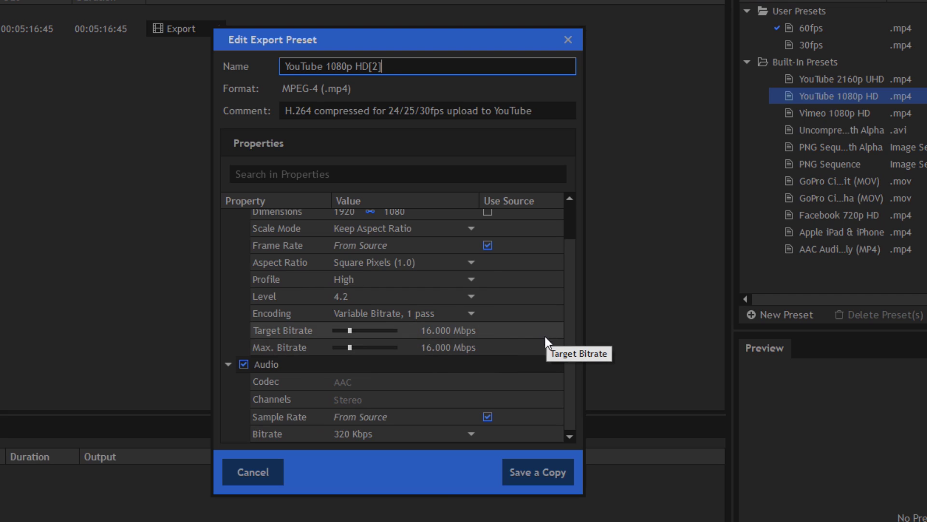
{"action": "left_click", "coordinate": [571, 39]}
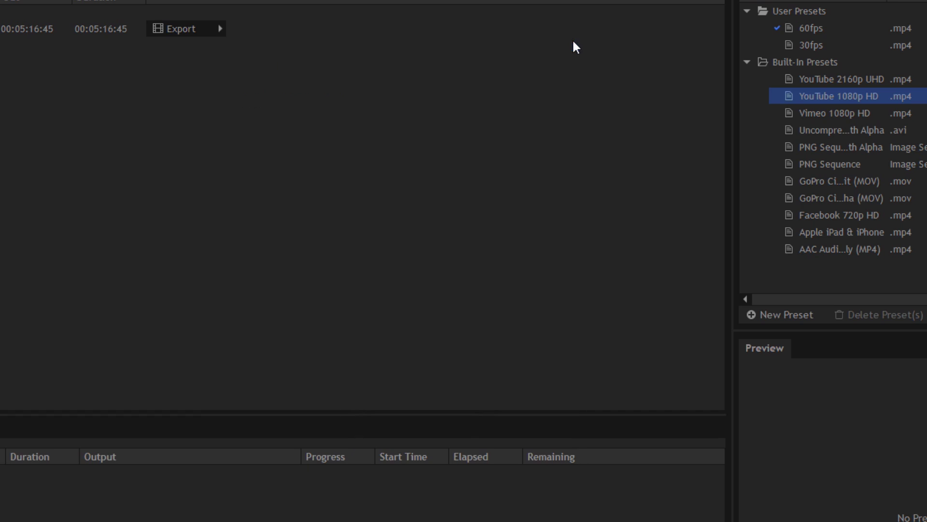
Open a new MPEG-4 (.mp4) export preset, examine its default video and audio properties, and close it without saving
{"action": "left_click", "coordinate": [766, 320]}
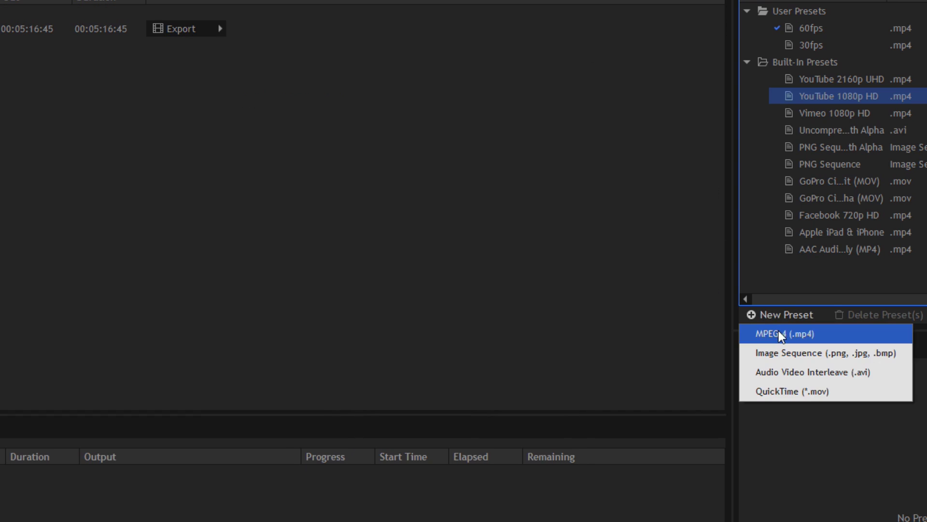
{"action": "left_click", "coordinate": [779, 332]}
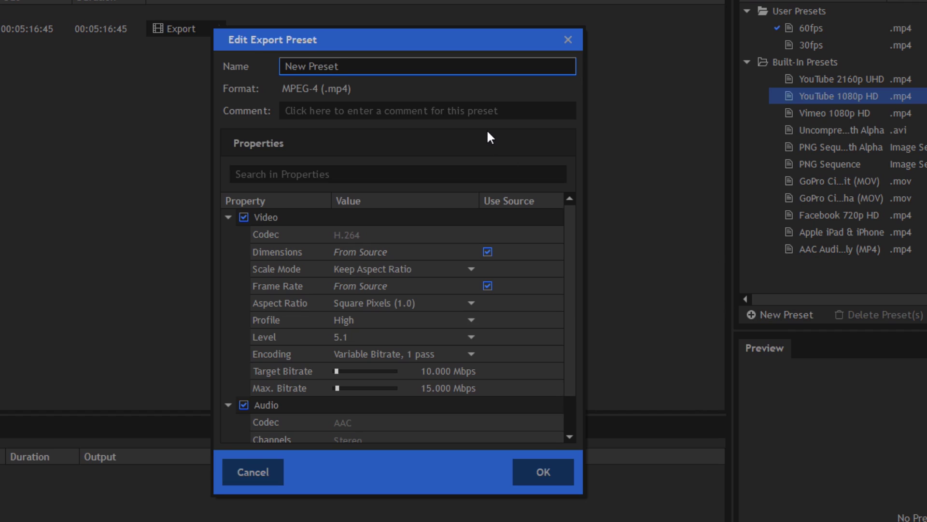
{"action": "scroll", "coordinate": [453, 333], "scroll_direction": "down", "scroll_amount": 1}
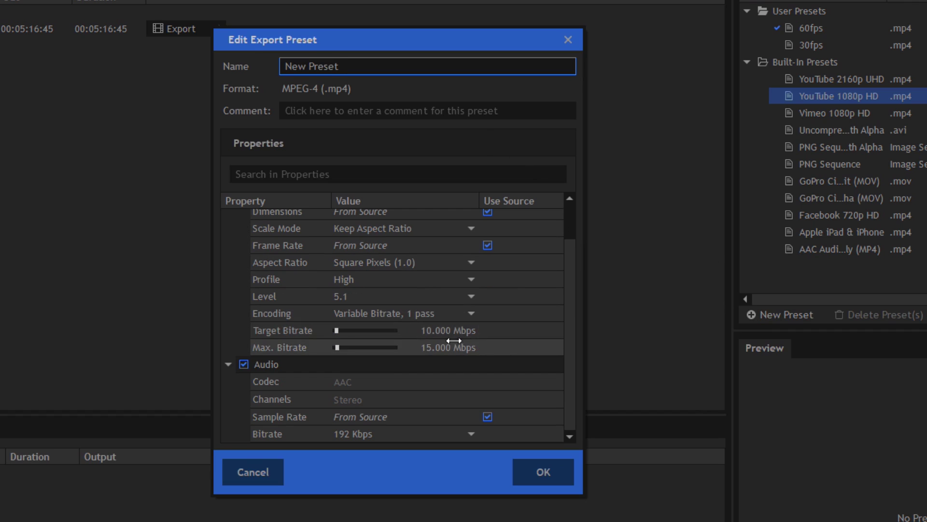
{"action": "scroll", "coordinate": [412, 333], "scroll_direction": "up", "scroll_amount": 1}
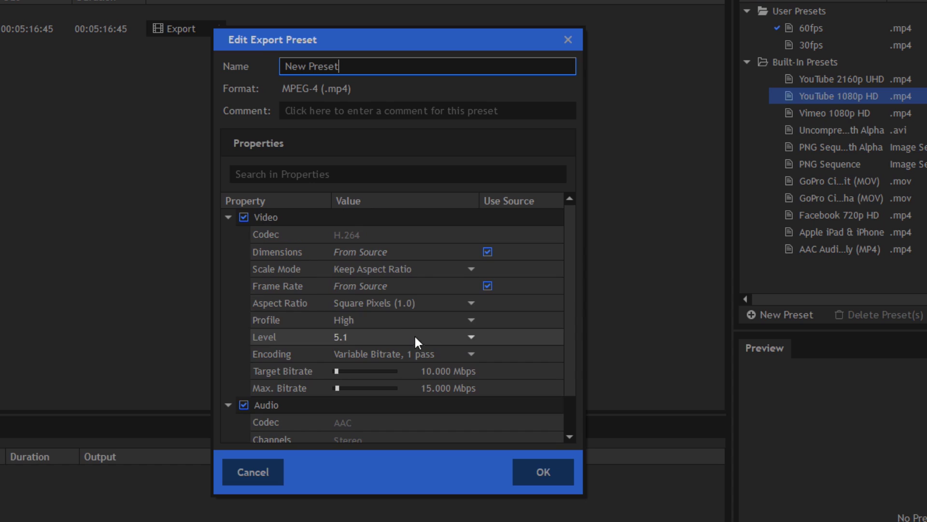
{"action": "scroll", "coordinate": [392, 316], "scroll_direction": "down", "scroll_amount": 1}
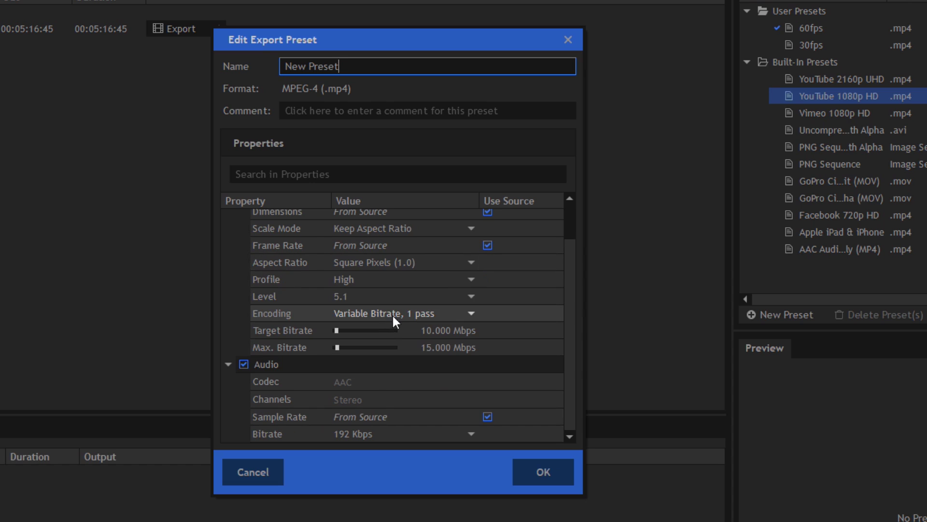
{"action": "left_click", "coordinate": [568, 40]}
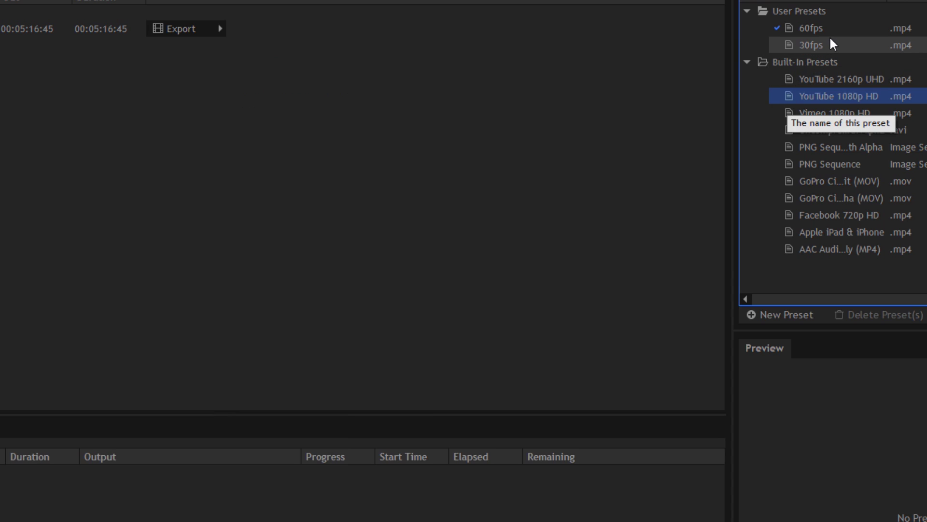
Select the 60fps user preset and queue the Editor timeline for export with its full contents
{"action": "left_click", "coordinate": [819, 27]}
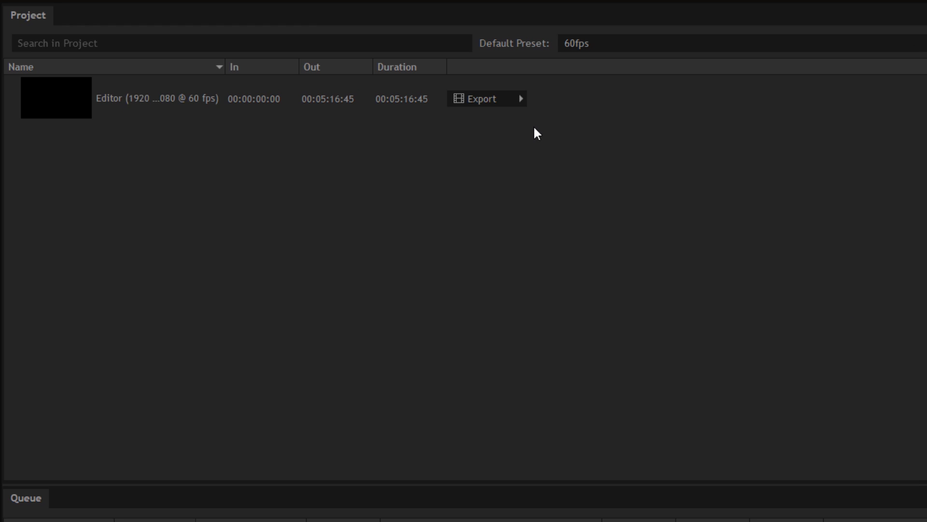
{"action": "left_click", "coordinate": [521, 99]}
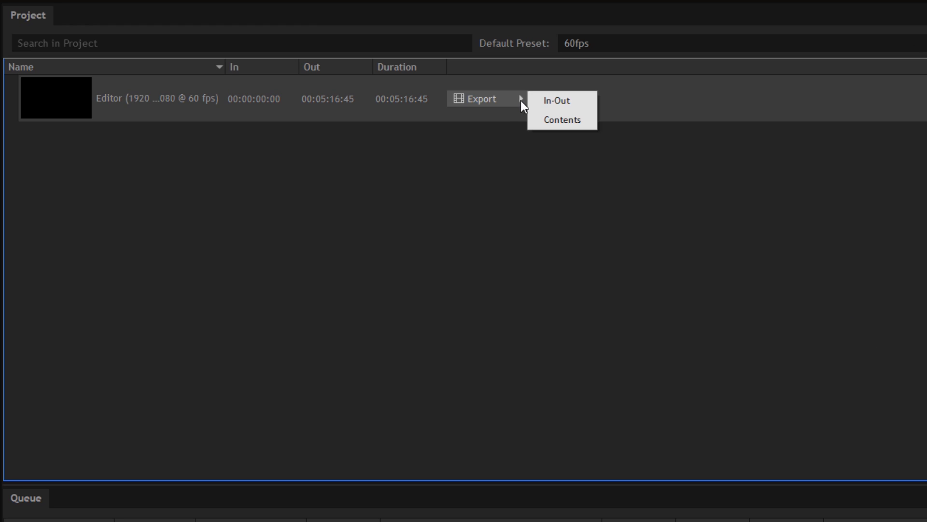
{"action": "left_click", "coordinate": [560, 120]}
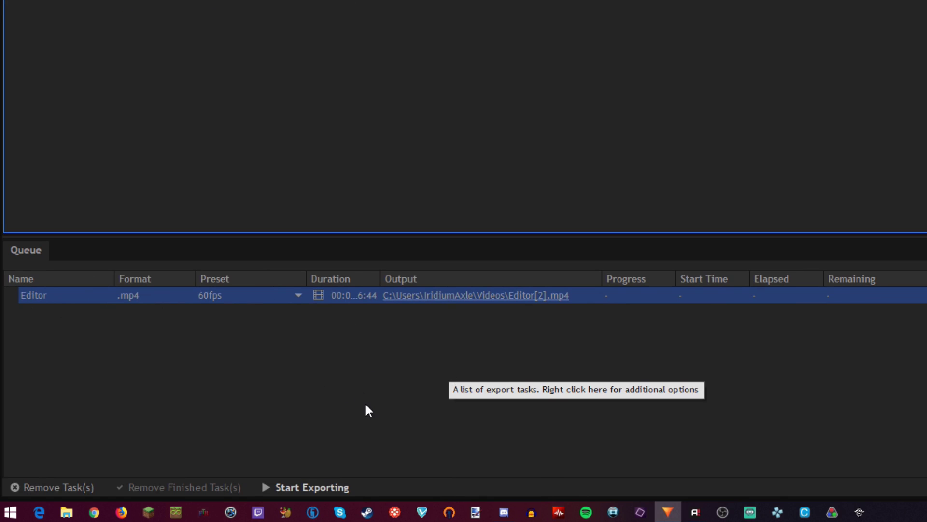
Name the queued task's output file "Tutorial video template example thing" and save it as MP4 in the Videos folder
{"action": "left_click", "coordinate": [446, 296]}
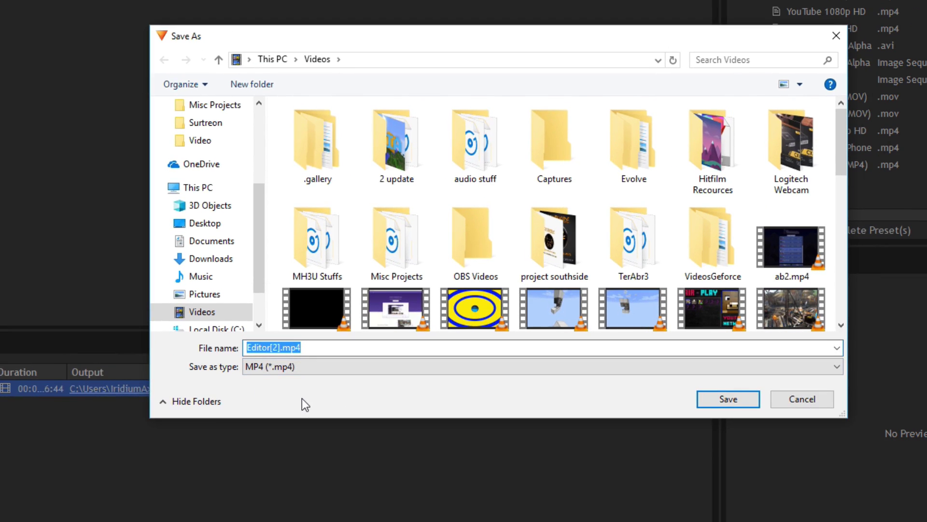
{"action": "type", "text": "T"}
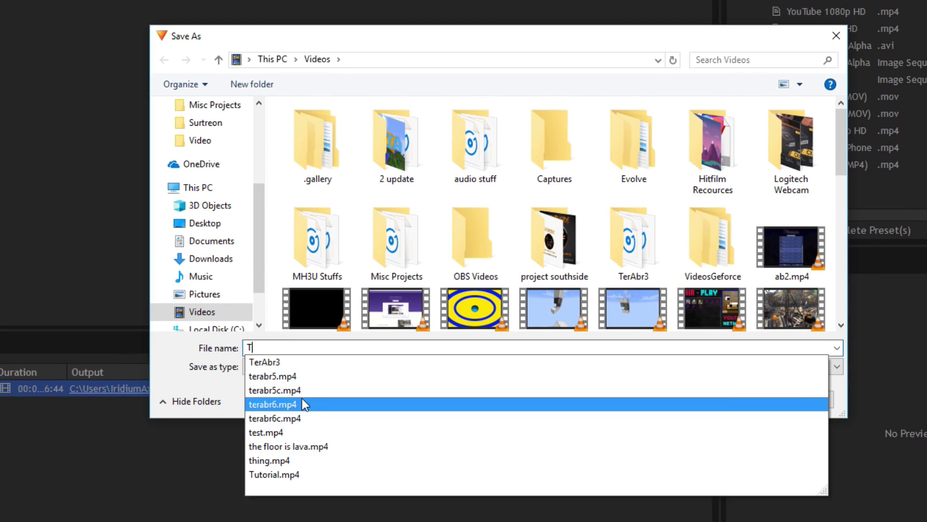
{"action": "type", "text": "utorial vid"}
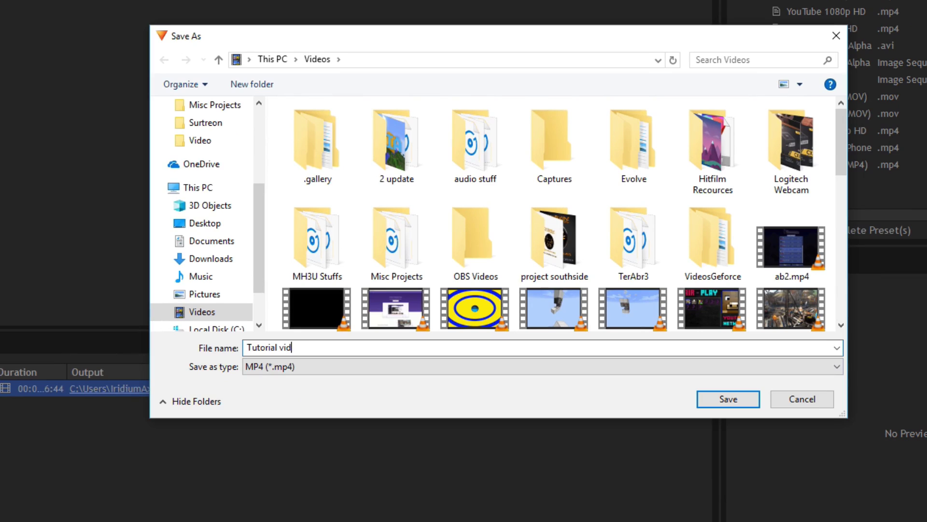
{"action": "type", "text": "eo template example thing"}
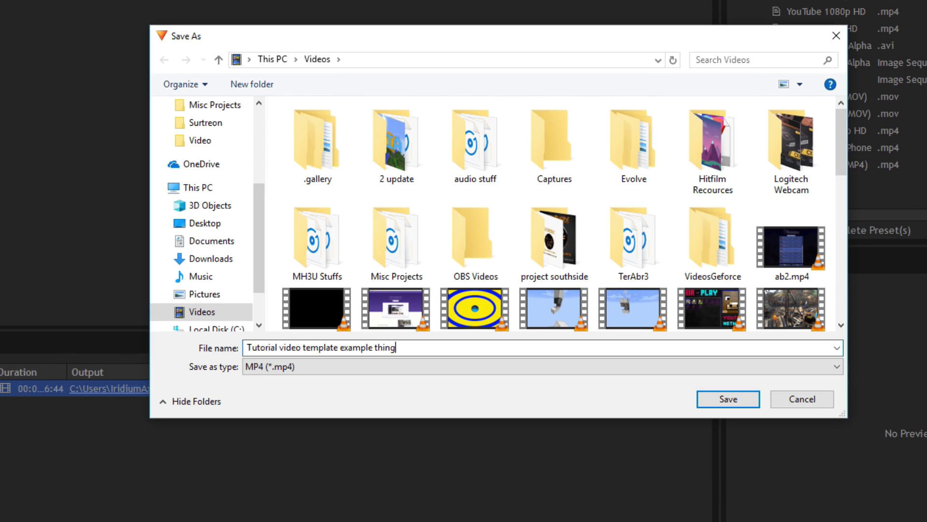
{"action": "key", "text": "Return"}
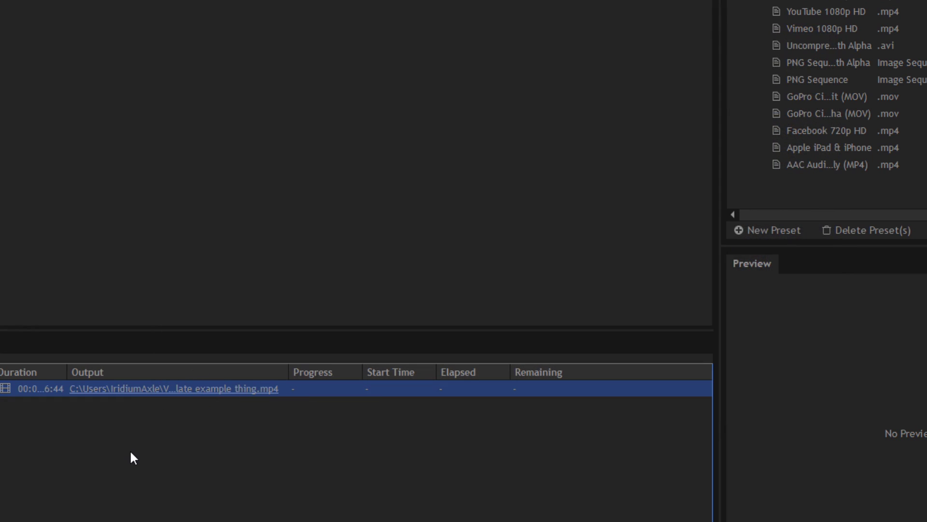
Look through the available save locations for the queued task's output file, and cancel without changing the destination
{"action": "left_click", "coordinate": [145, 389]}
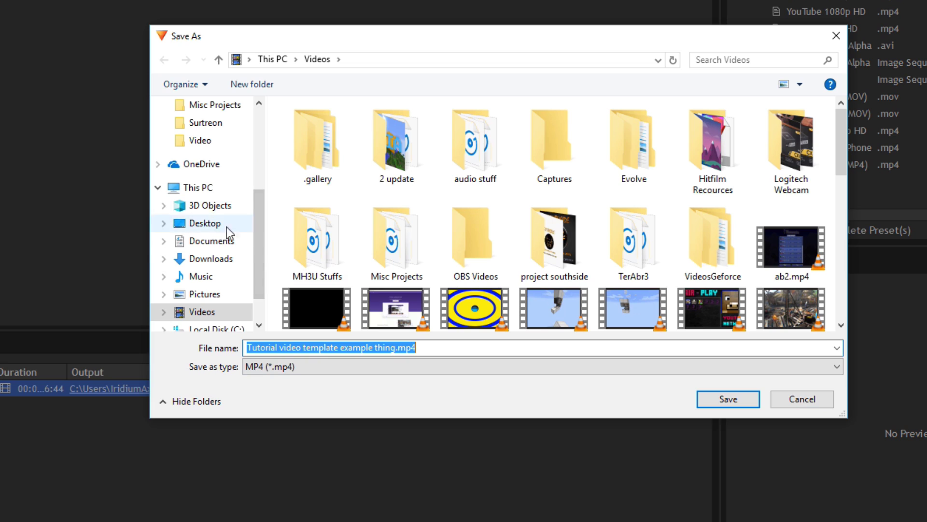
{"action": "scroll", "coordinate": [227, 231], "scroll_direction": "up", "scroll_amount": 2}
{"action": "scroll", "coordinate": [234, 234], "scroll_direction": "down", "scroll_amount": 3}
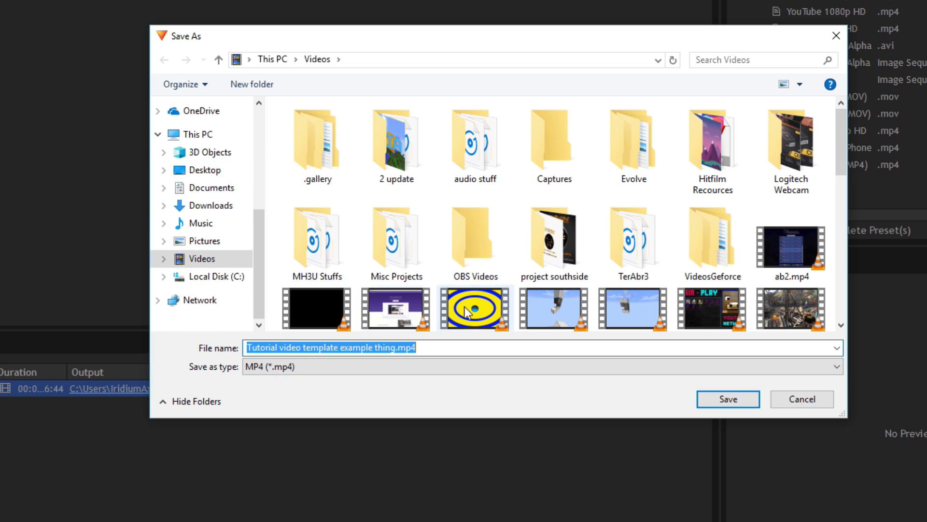
{"action": "left_click", "coordinate": [815, 398]}
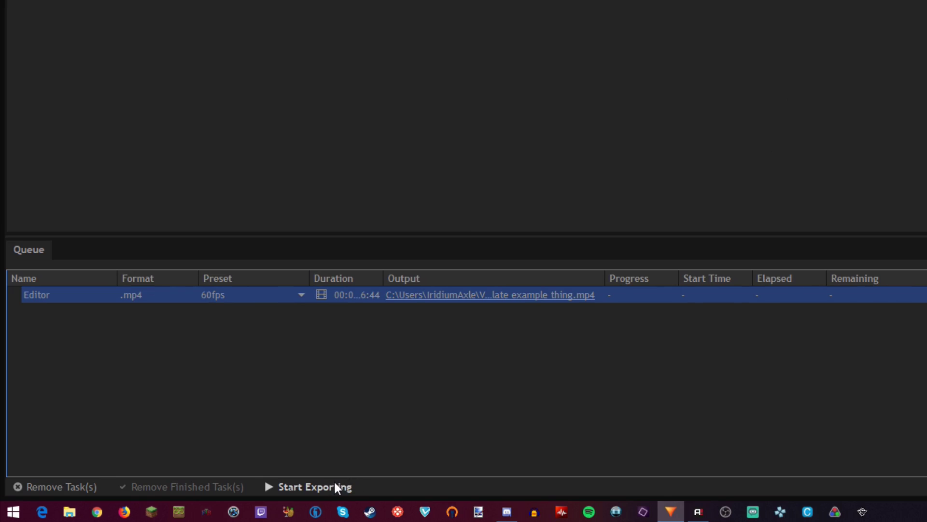
Start exporting the queued Editor task and check its preset, format, video and audio details in the export preview
{"action": "left_click", "coordinate": [317, 488]}
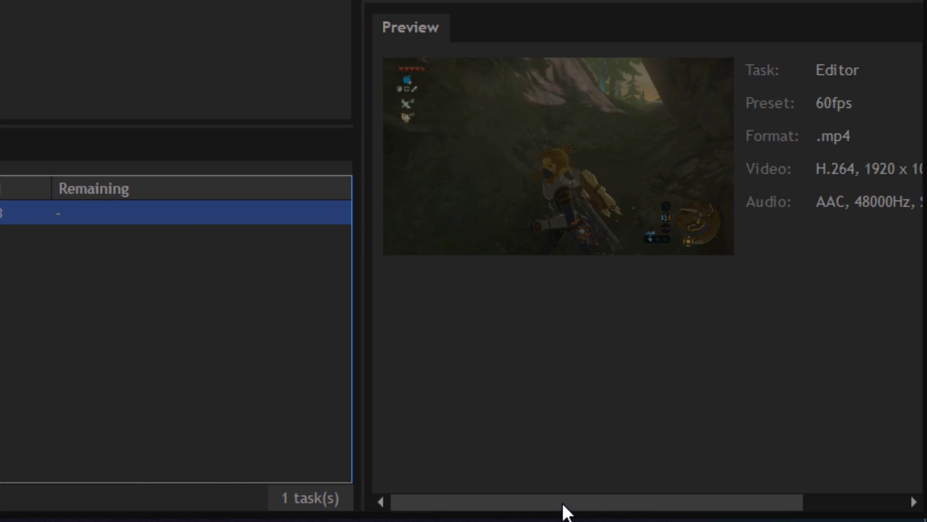
{"action": "left_click_drag", "start_coordinate": [744, 502], "coordinate": [763, 492]}
{"action": "left_click_drag", "start_coordinate": [605, 489], "coordinate": [656, 488]}
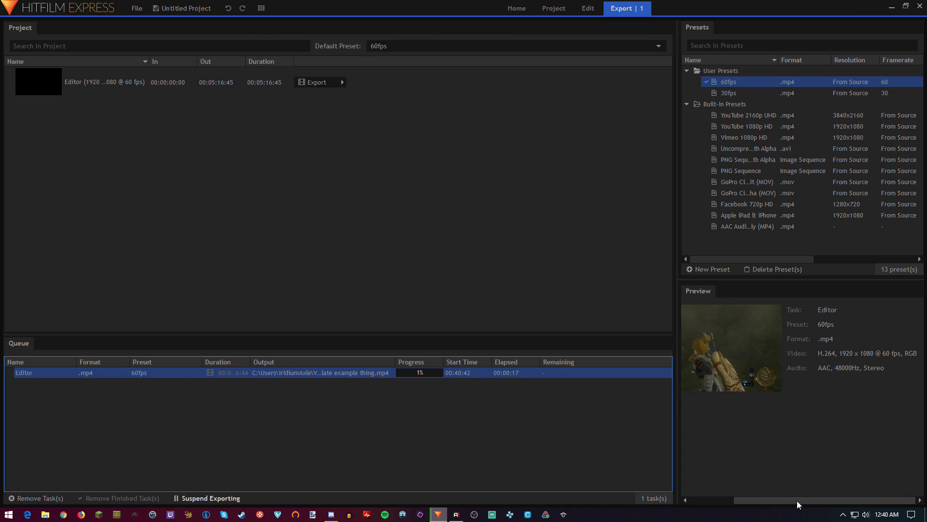
{"action": "left_click_drag", "start_coordinate": [749, 501], "coordinate": [680, 498]}
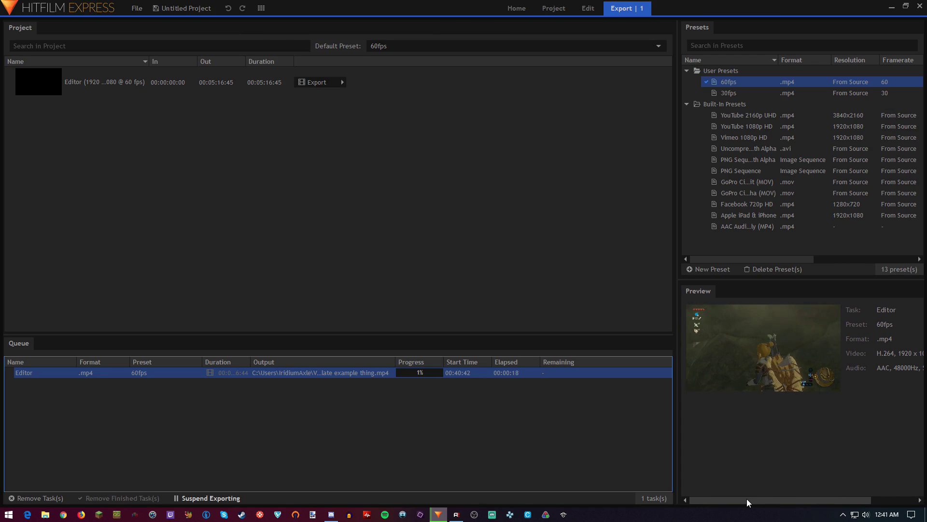